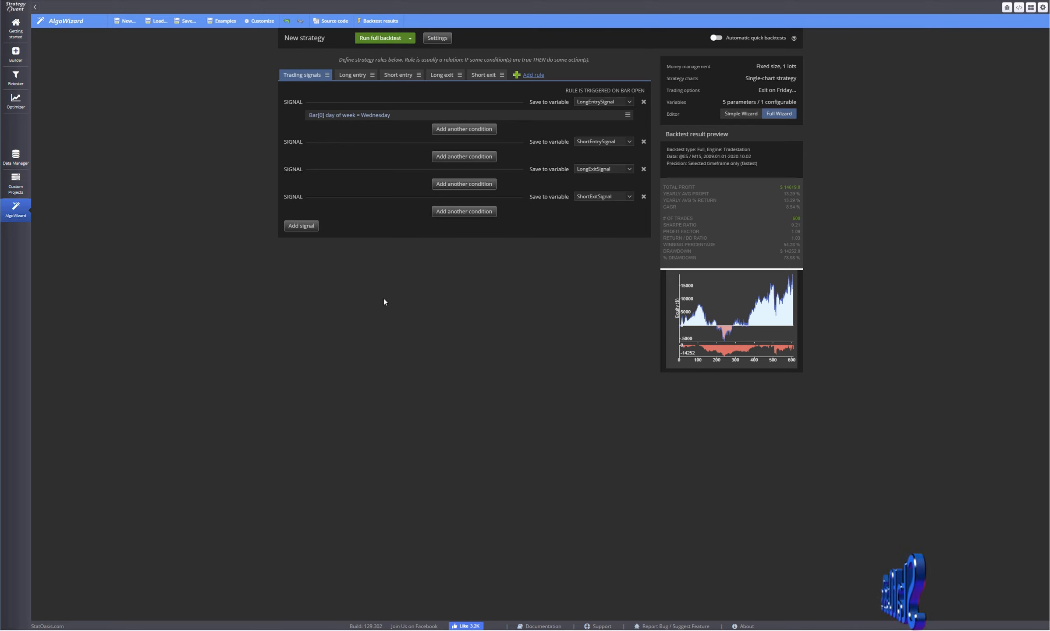
Open the backtest results and examine the profit and loss by weekday in the trade analysis.
left_click(662, 312)
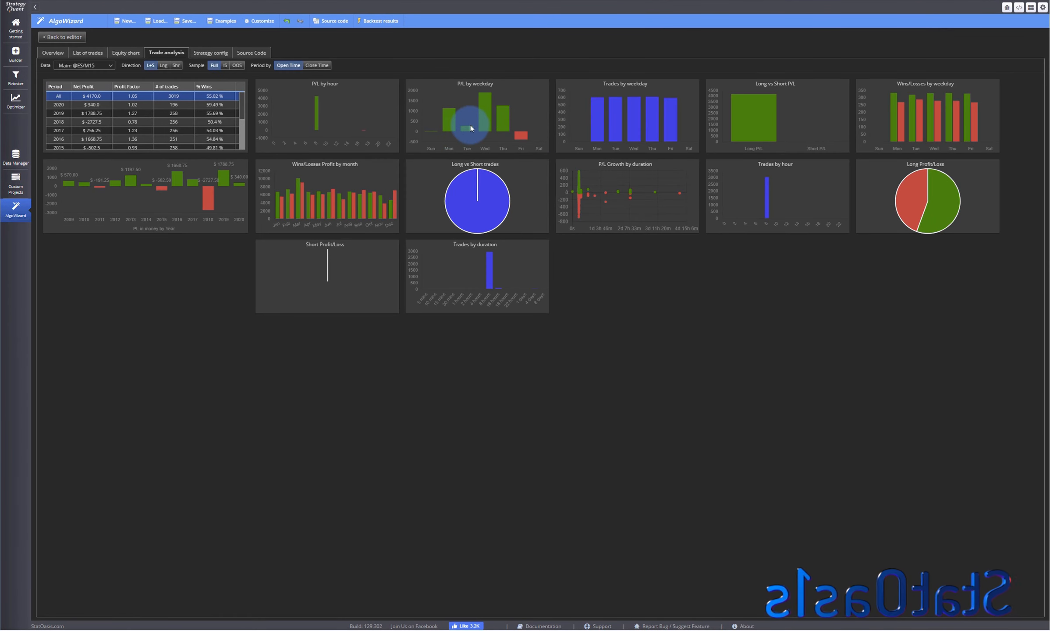
mouse_move(450, 126)
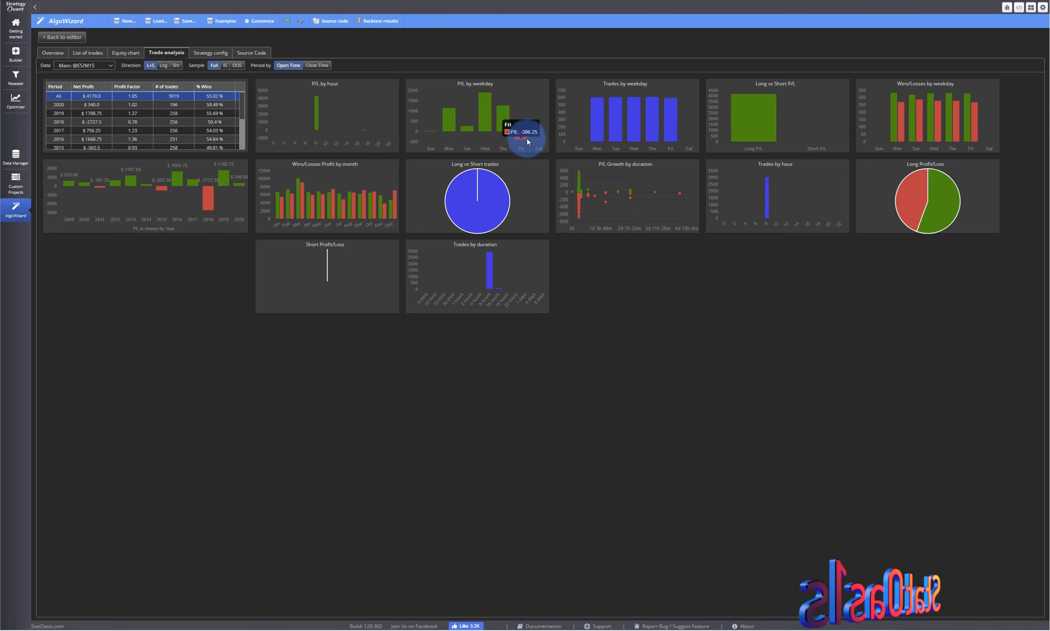
mouse_move(483, 123)
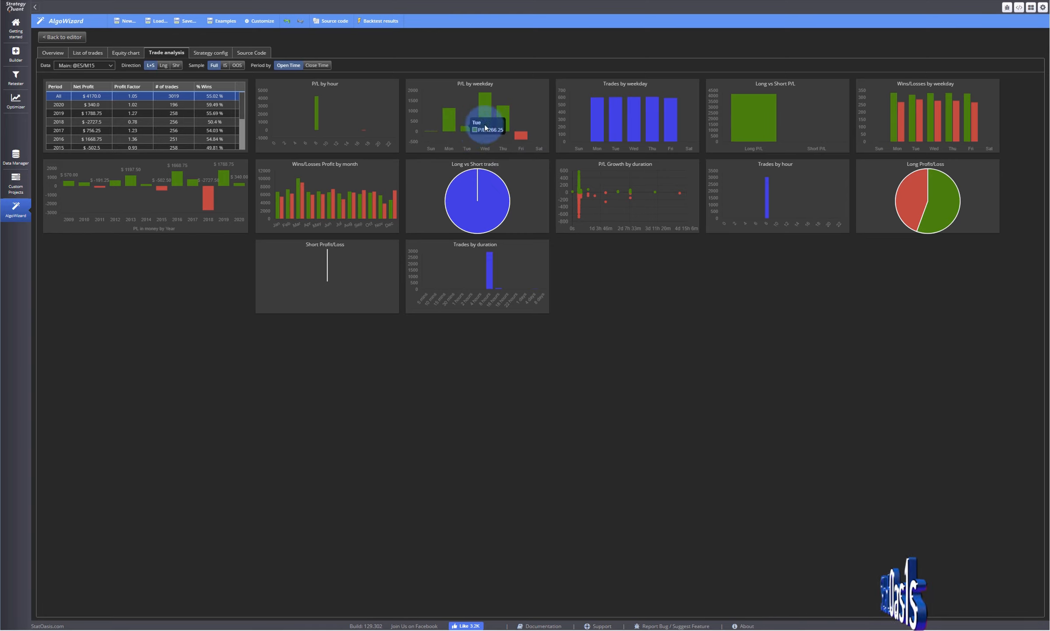
Return to the strategy editor and set the backtest's end day to 2017.12.31.
left_click(69, 36)
left_click(438, 38)
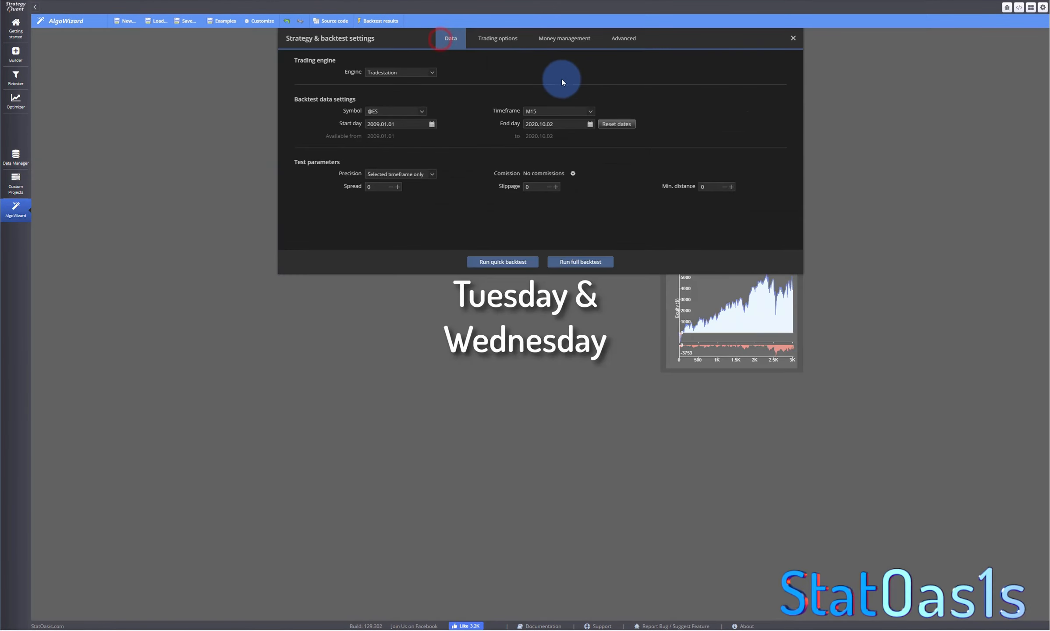
left_click(591, 125)
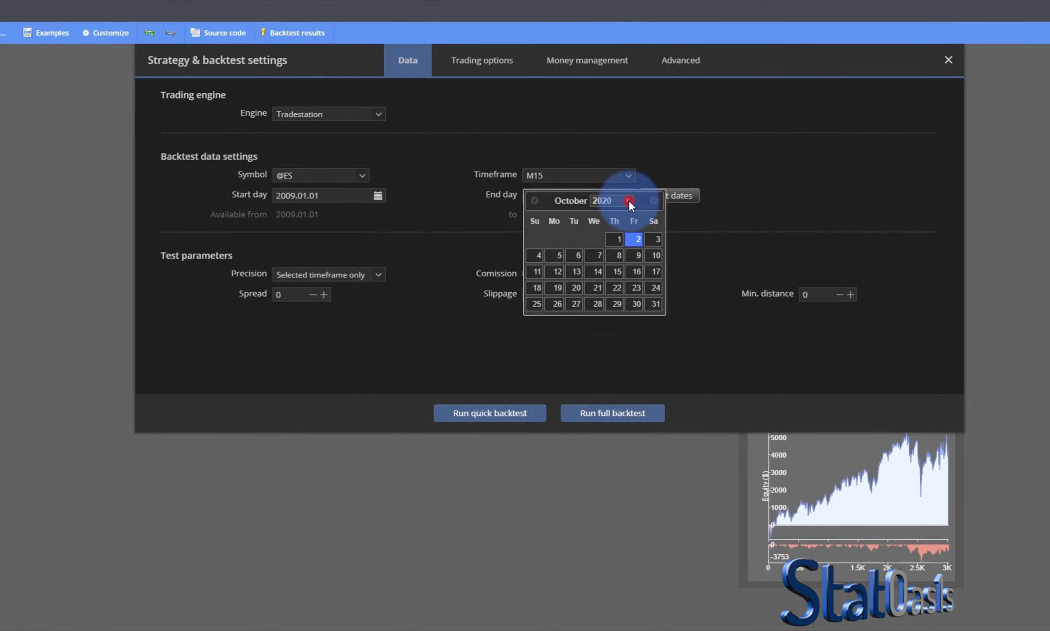
left_click(629, 201)
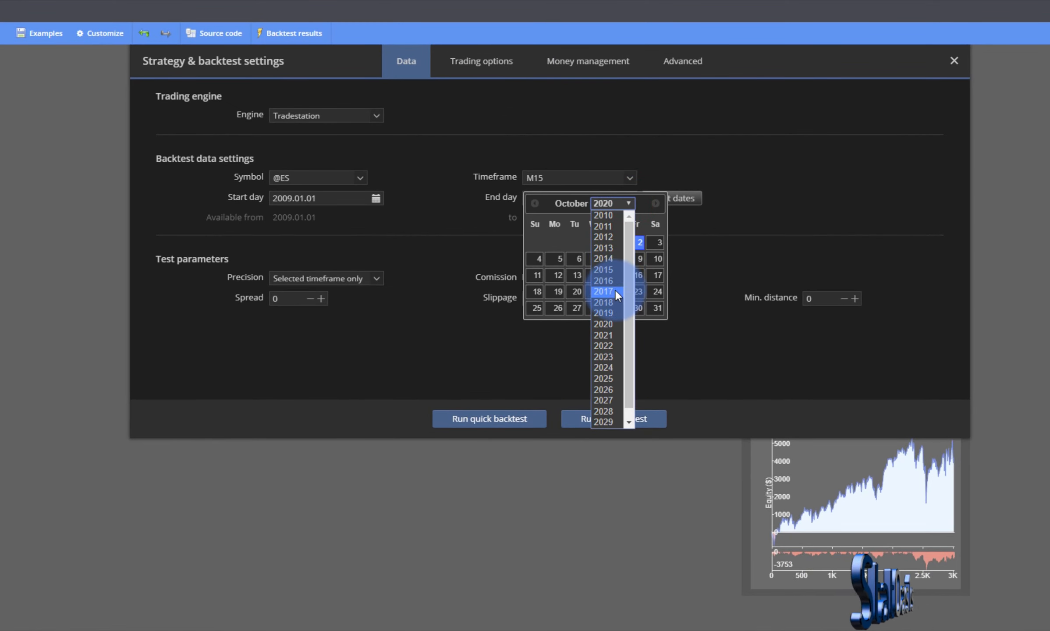
left_click(615, 290)
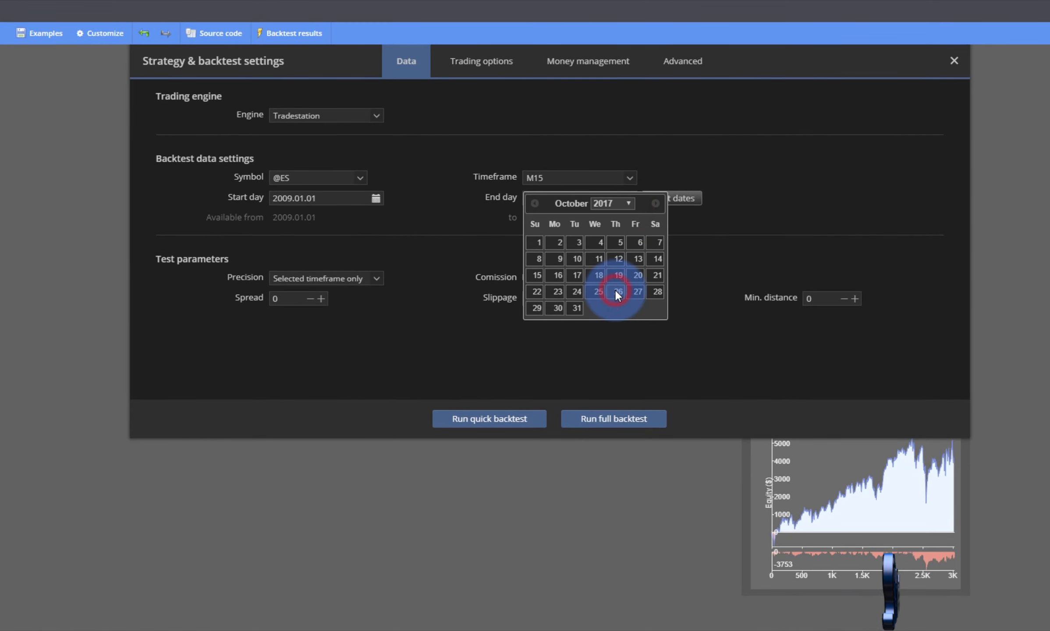
double_click(656, 203)
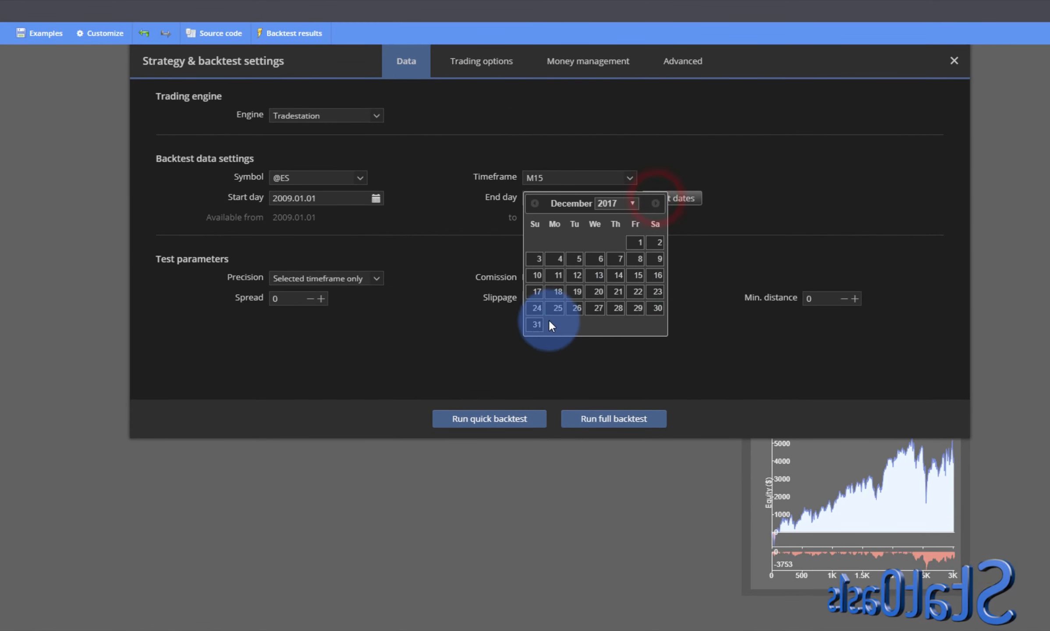
left_click(533, 324)
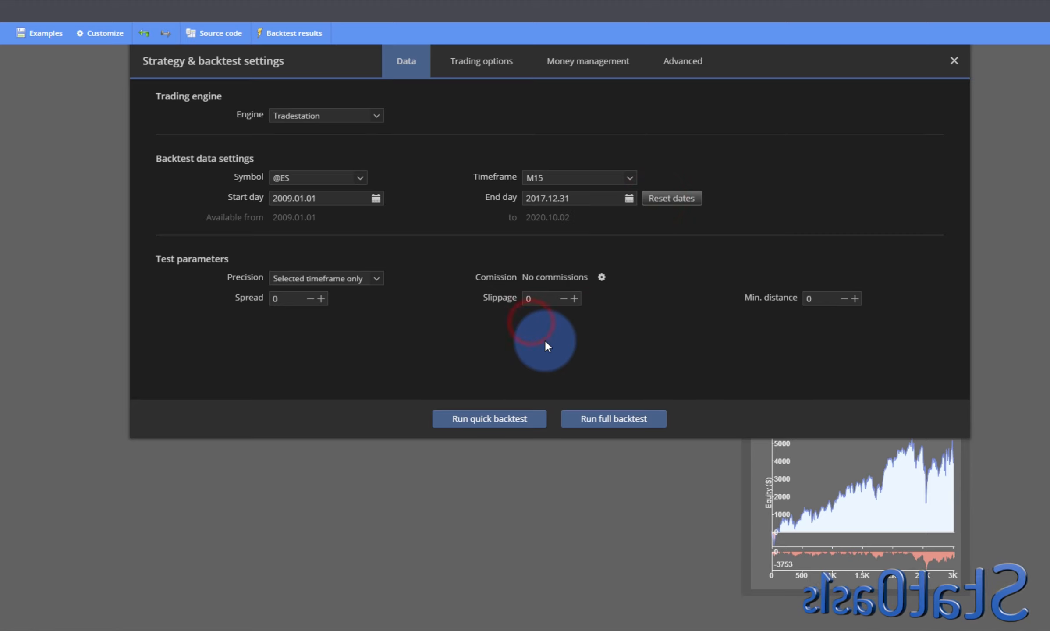
Run a full backtest of the strategy over the shortened period and review its trade analysis.
left_click(624, 422)
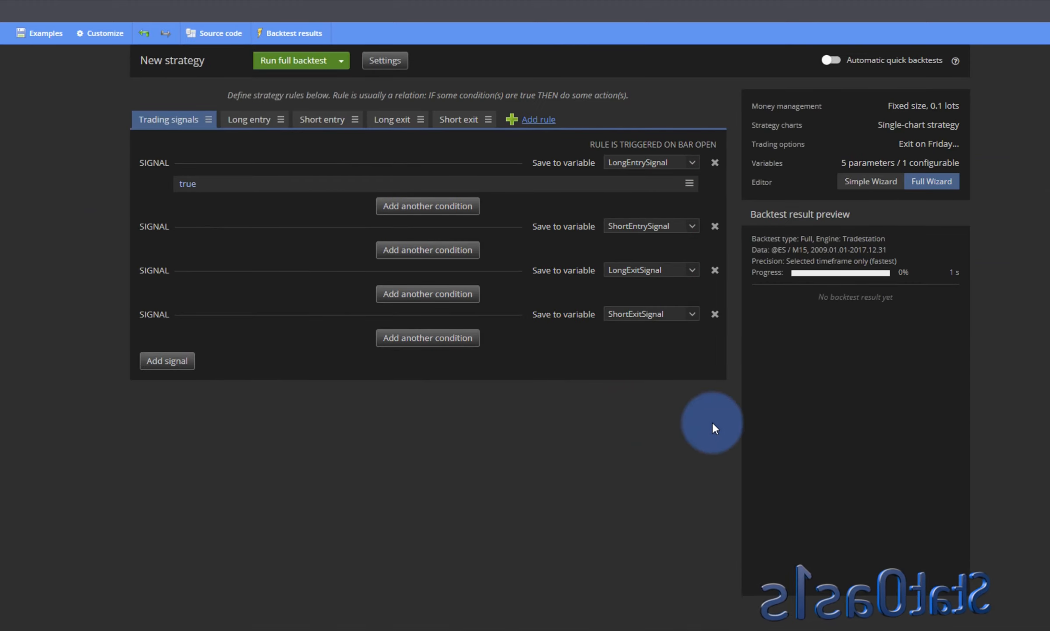
left_click(874, 474)
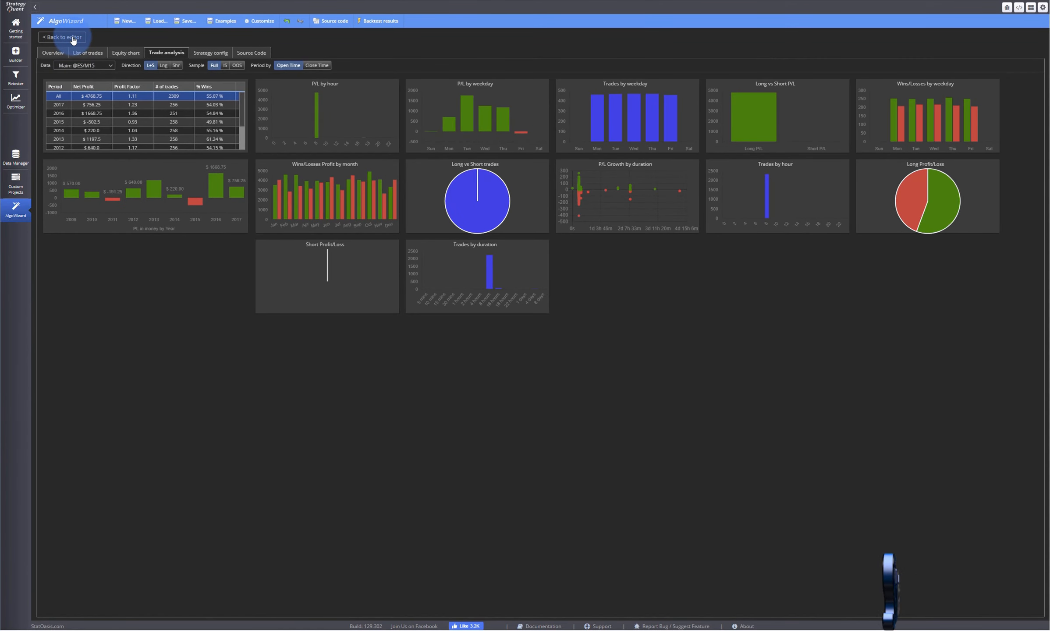
left_click(73, 38)
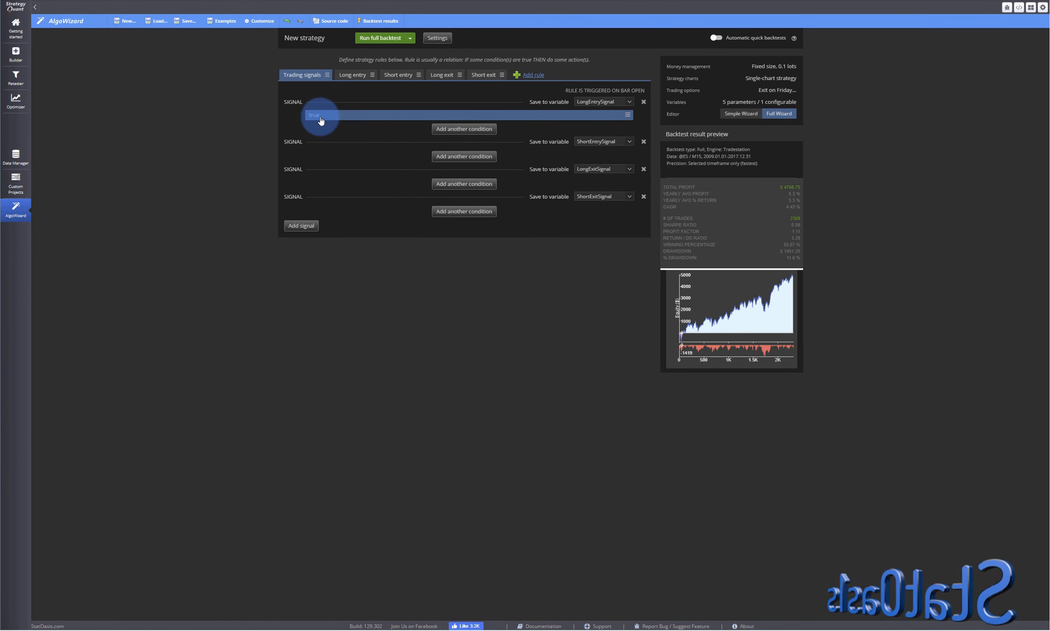
Add a Bar Day Of Week Is condition to LongEntrySignal with the day Tuesday and shift 0.
left_click(476, 132)
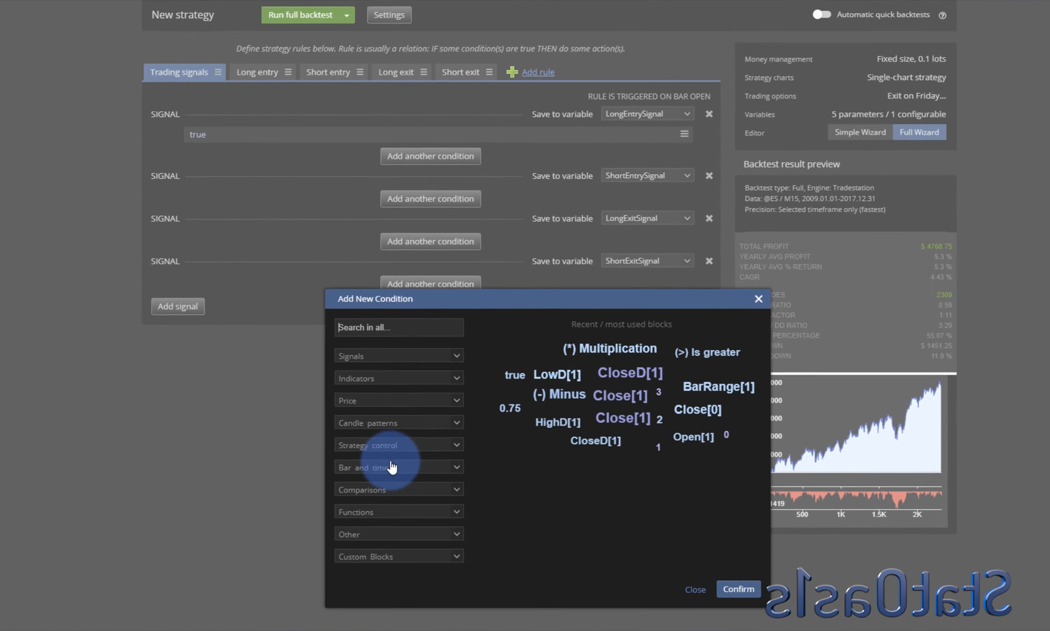
left_click(438, 330)
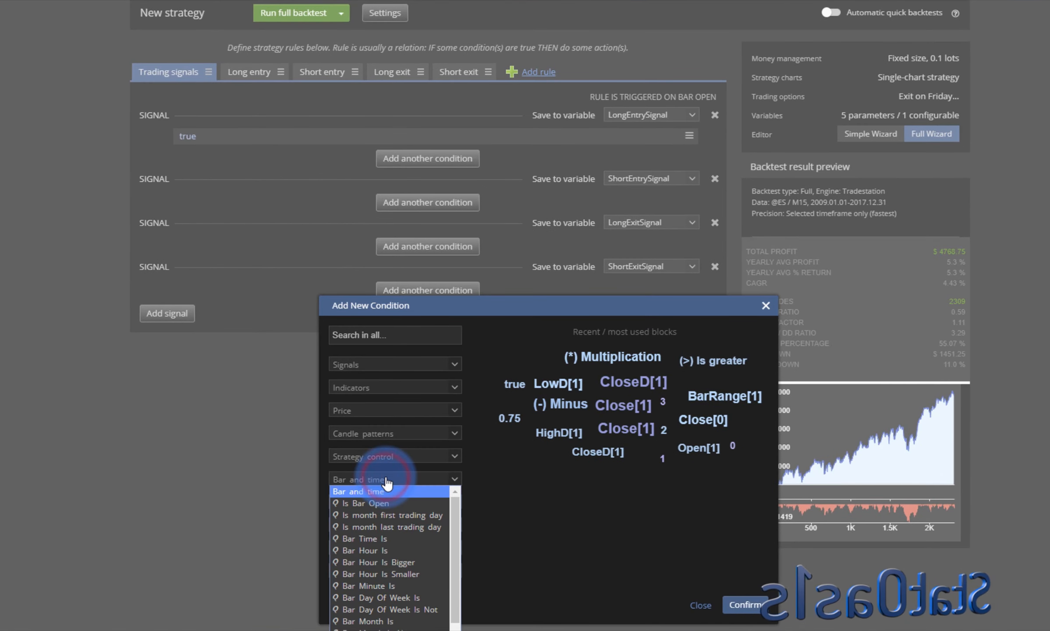
left_click(417, 598)
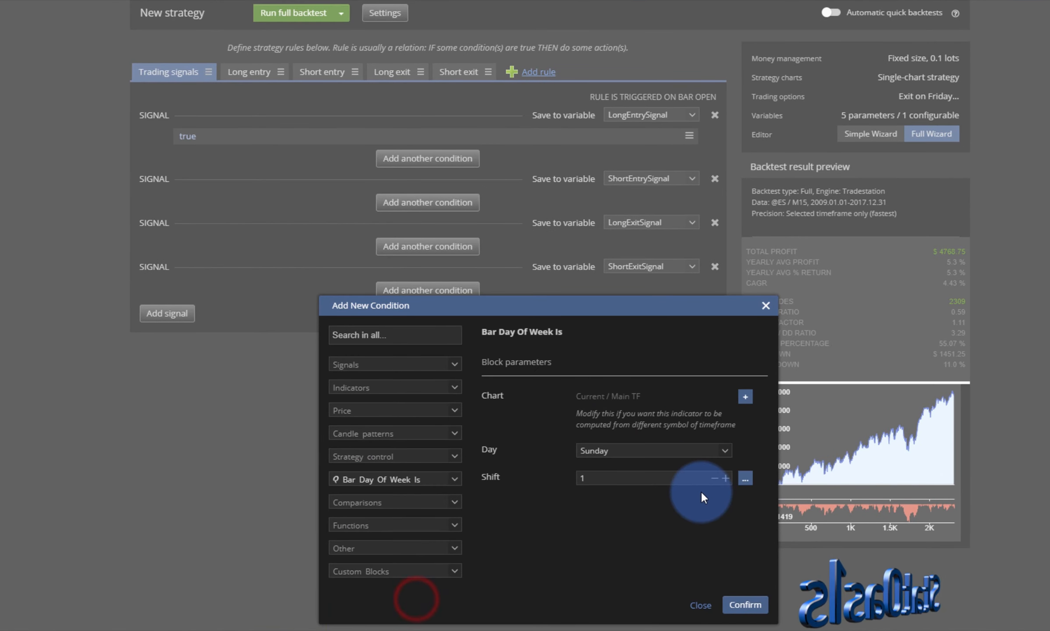
left_click(661, 451)
left_click(629, 487)
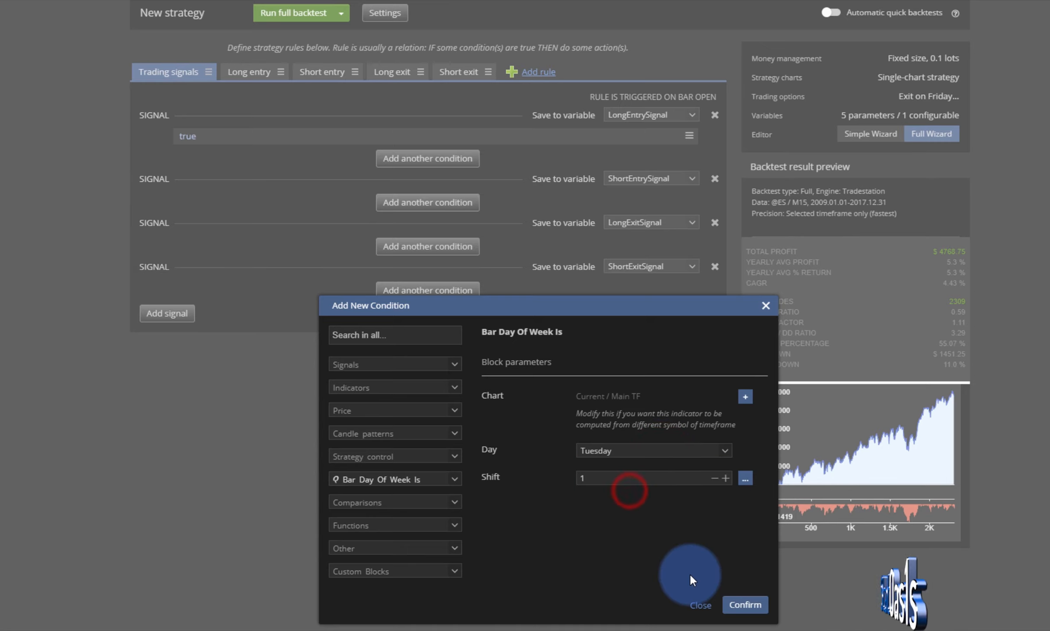
left_click(715, 478)
left_click(745, 604)
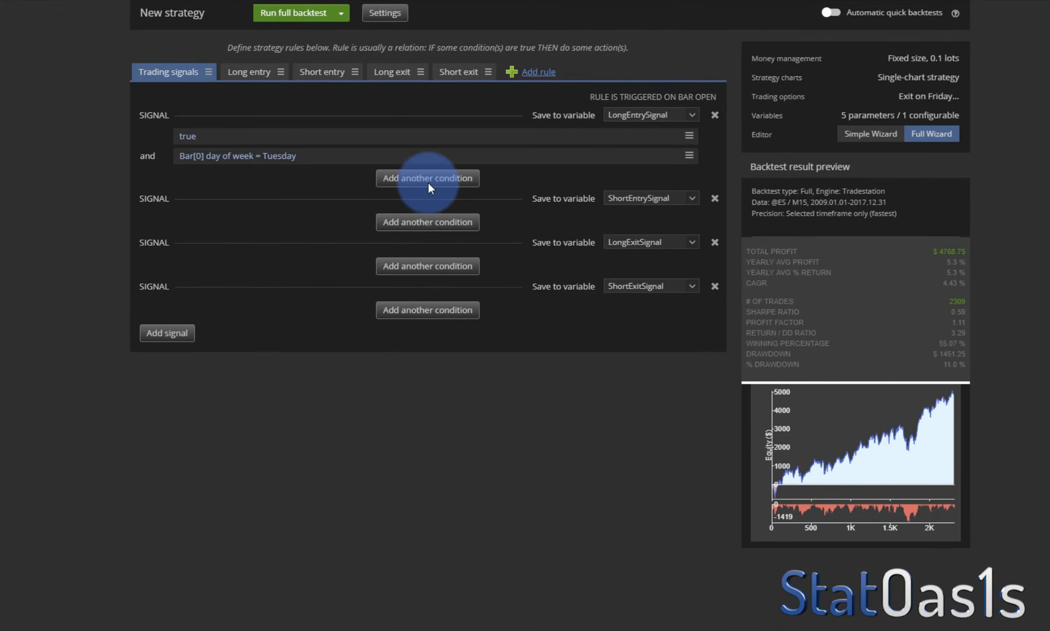
Run a full backtest with the Tuesday condition and review its trade analysis.
left_click(302, 13)
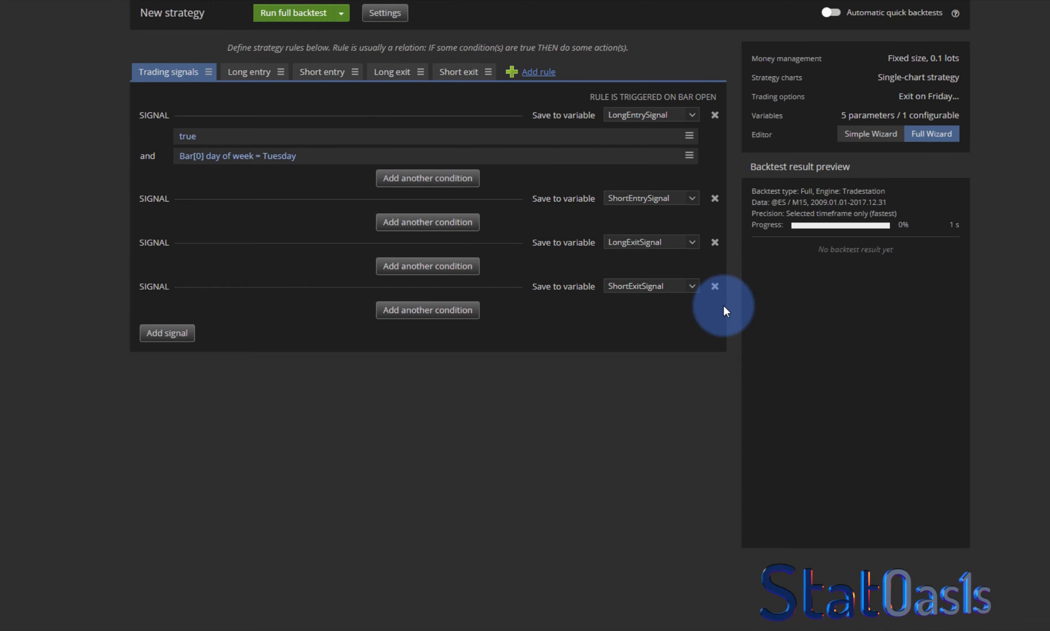
left_click(865, 413)
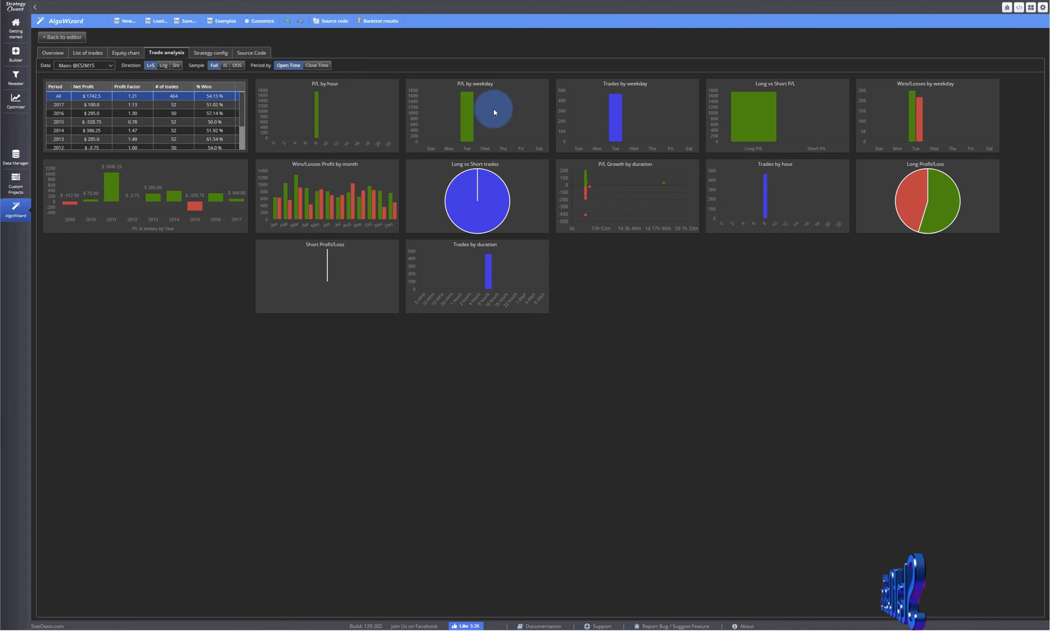
left_click(67, 36)
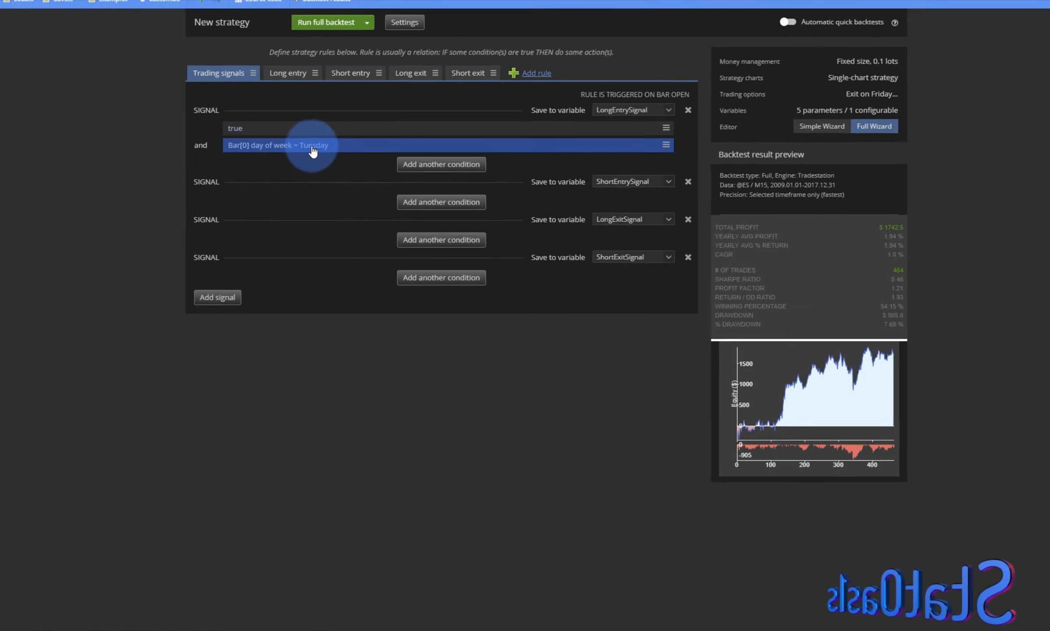
Change the day of the LongEntrySignal's day-of-week condition to Wednesday.
left_click(370, 127)
left_click(646, 455)
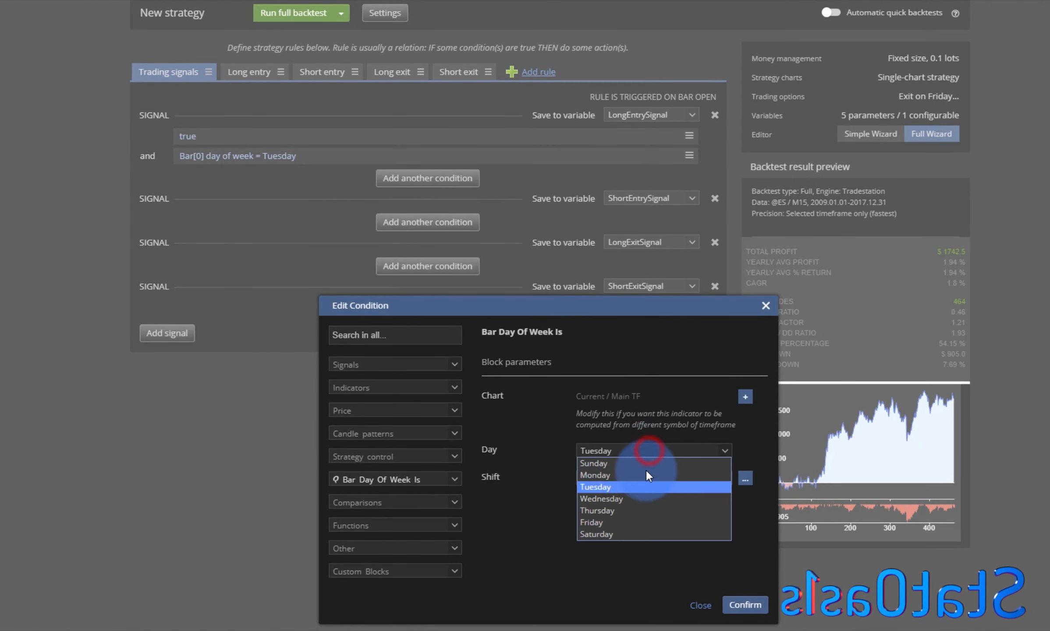
left_click(639, 499)
left_click(740, 604)
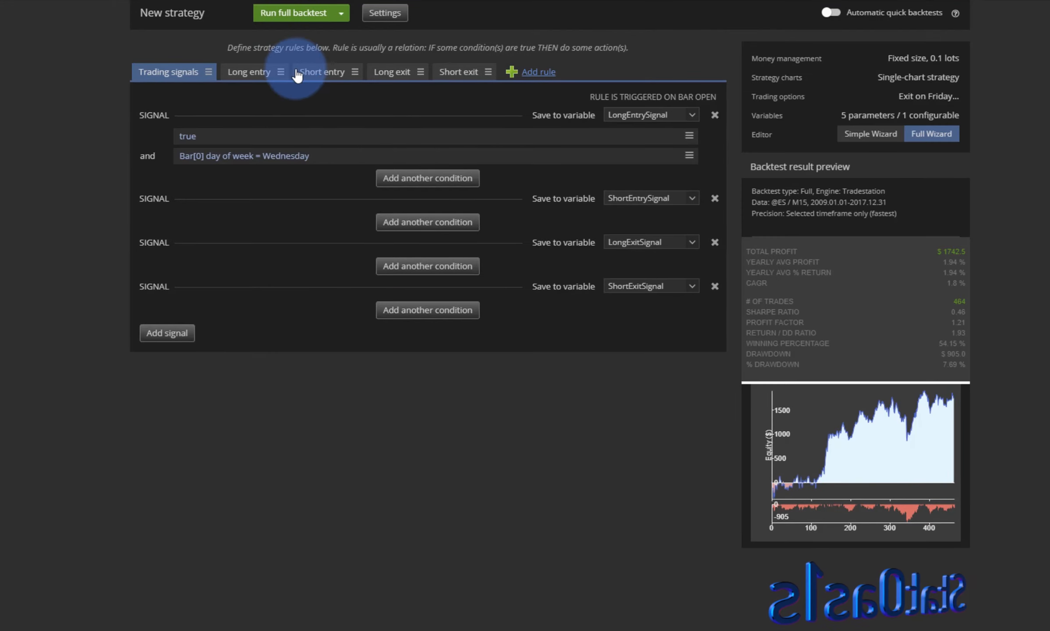
Run a full backtest with the Wednesday condition and examine its trade analysis and equity chart.
left_click(276, 18)
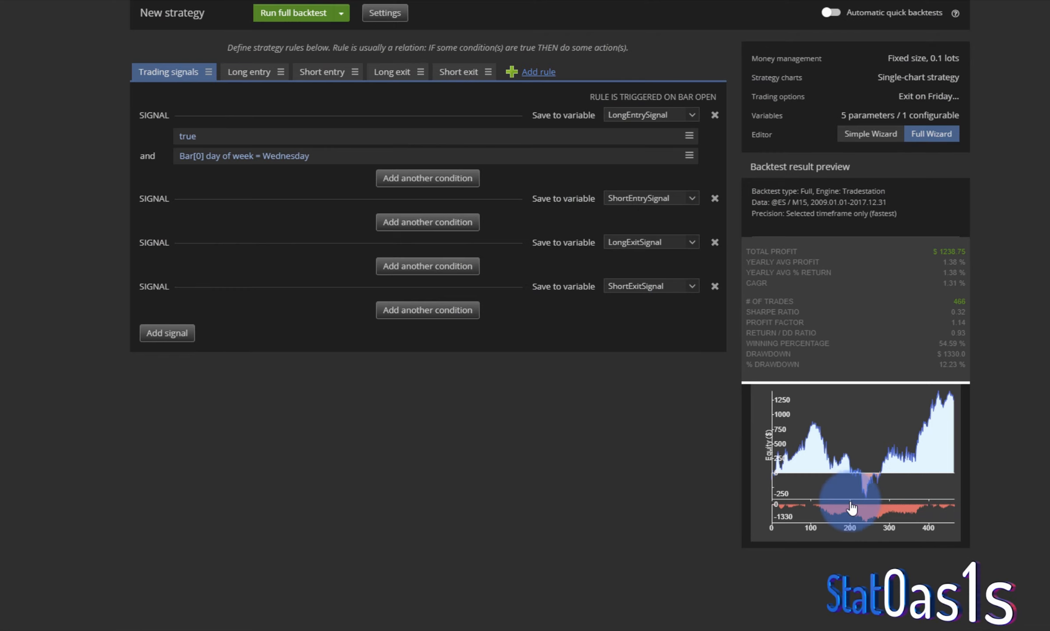
left_click(863, 493)
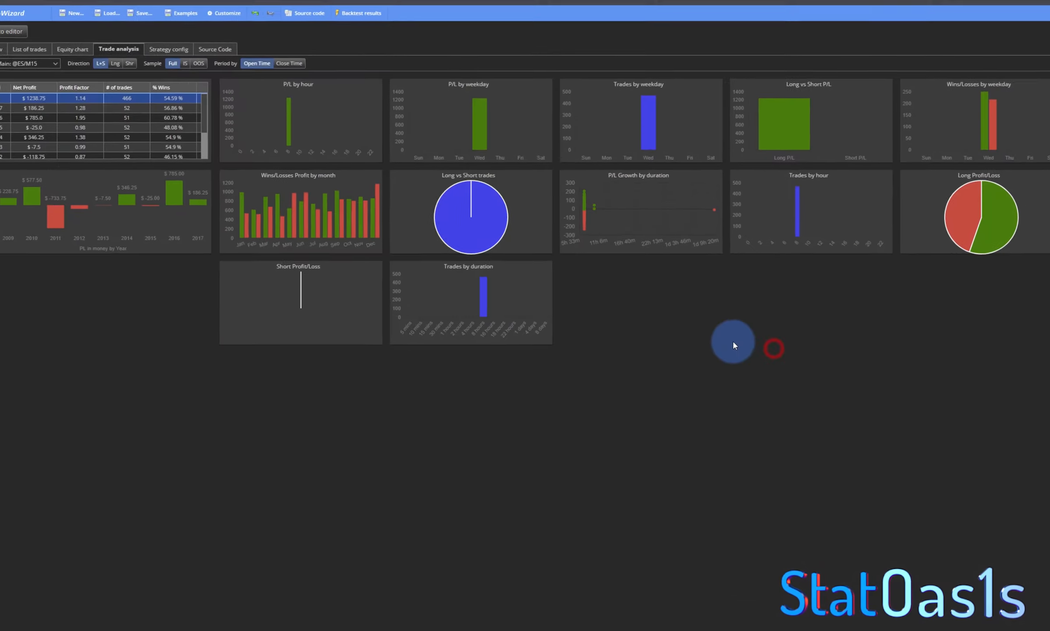
left_click(141, 53)
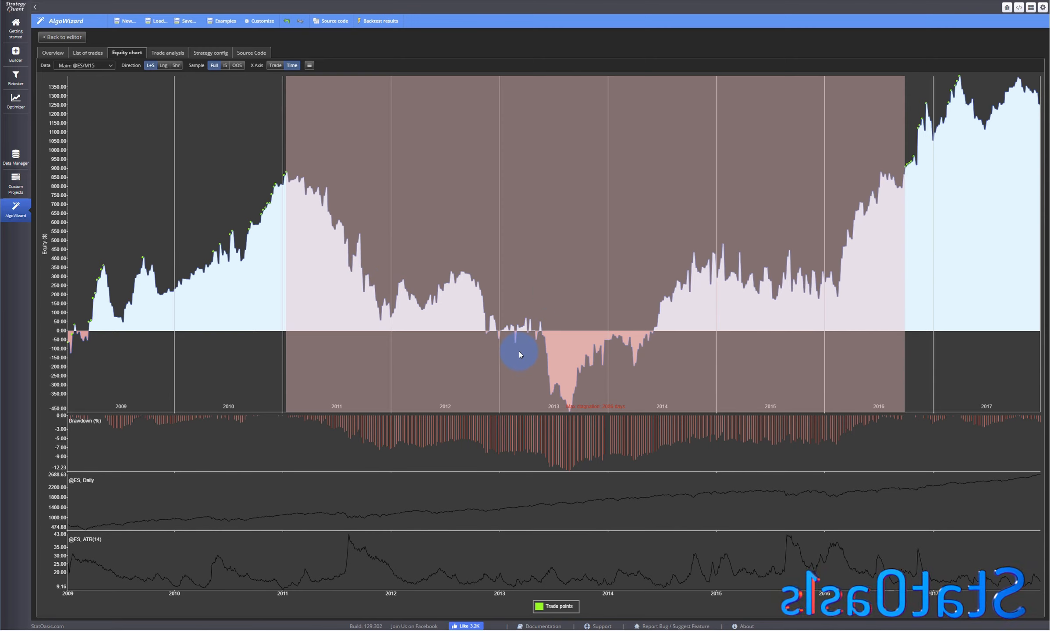
left_click(73, 37)
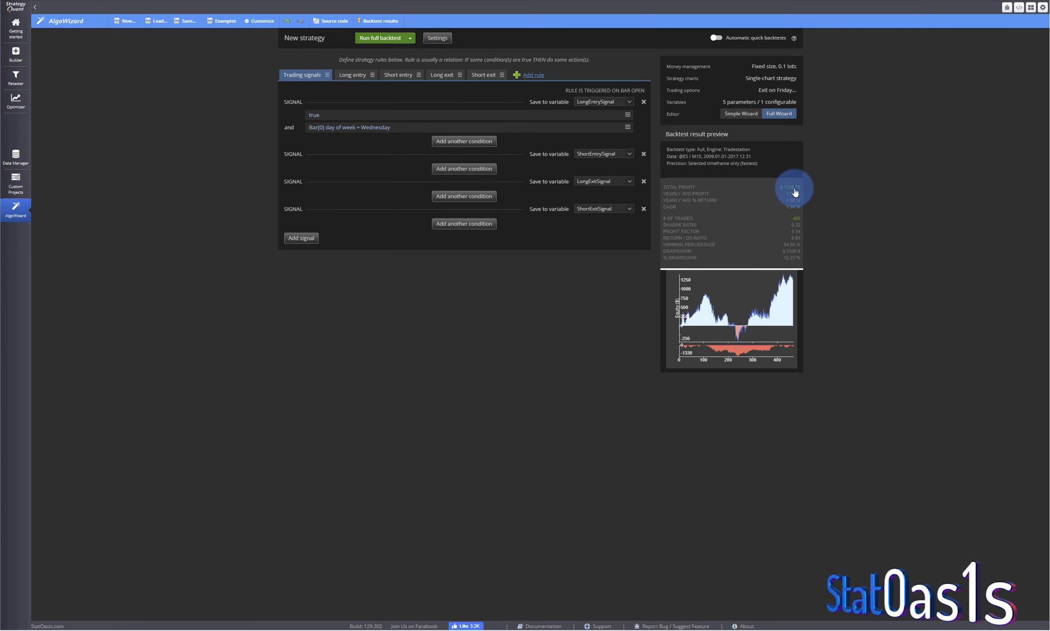
left_click(759, 319)
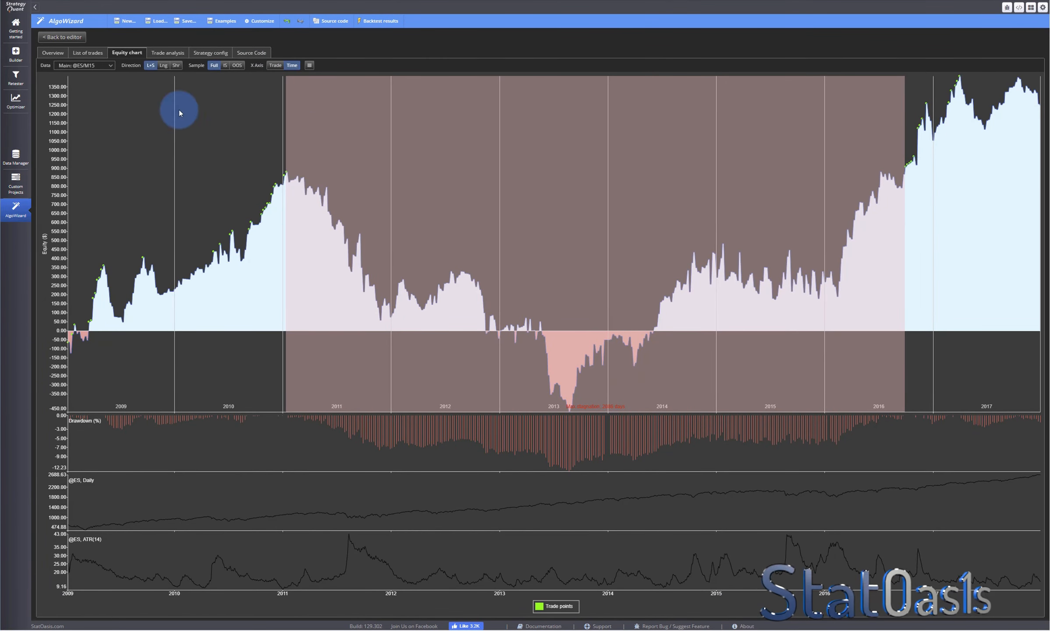
left_click(73, 39)
Add a second Bar Day Of Week Is condition to LongEntrySignal with the day Tuesday and shift 0.
left_click(468, 139)
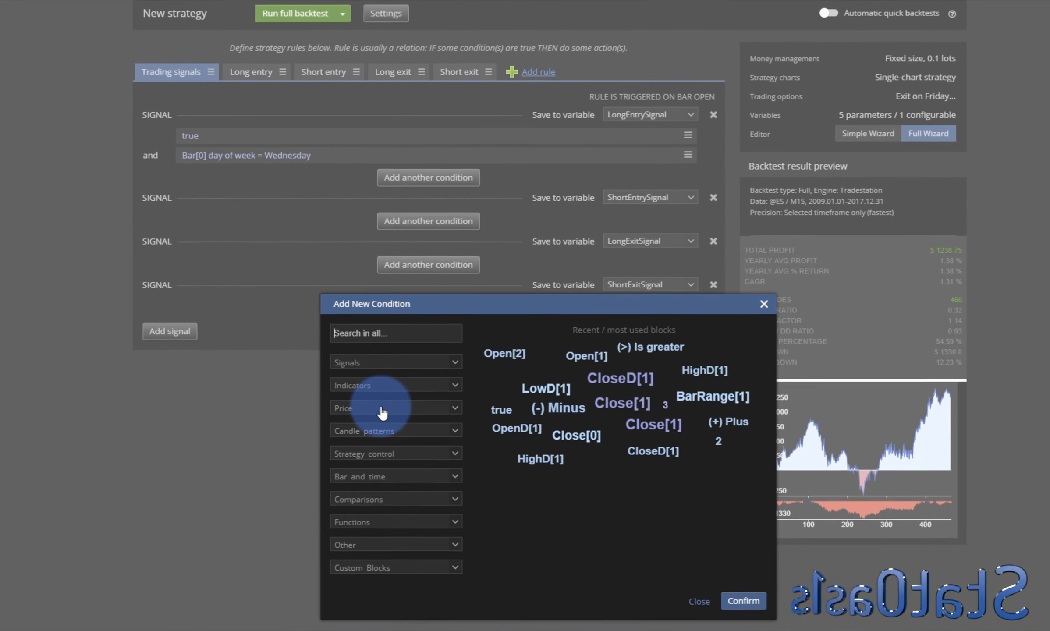
left_click(433, 287)
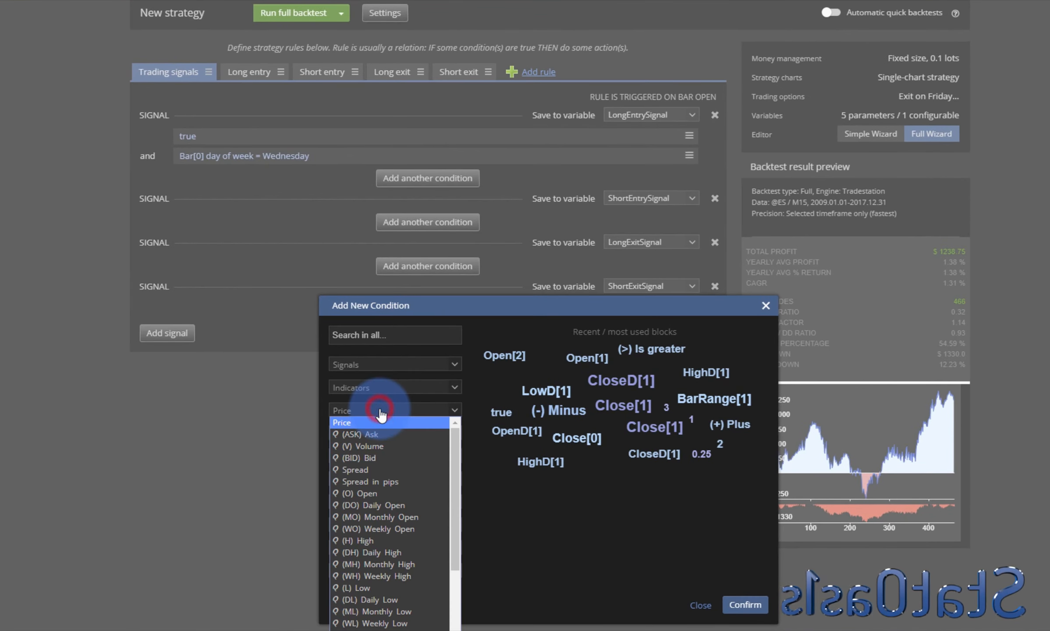
left_click(390, 612)
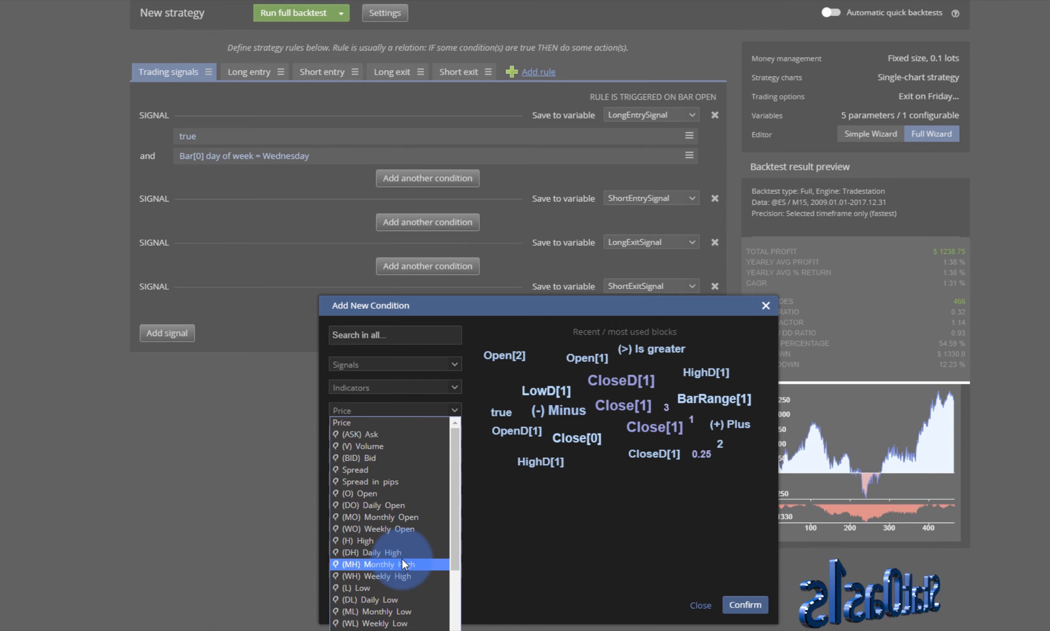
left_click(533, 523)
left_click(382, 479)
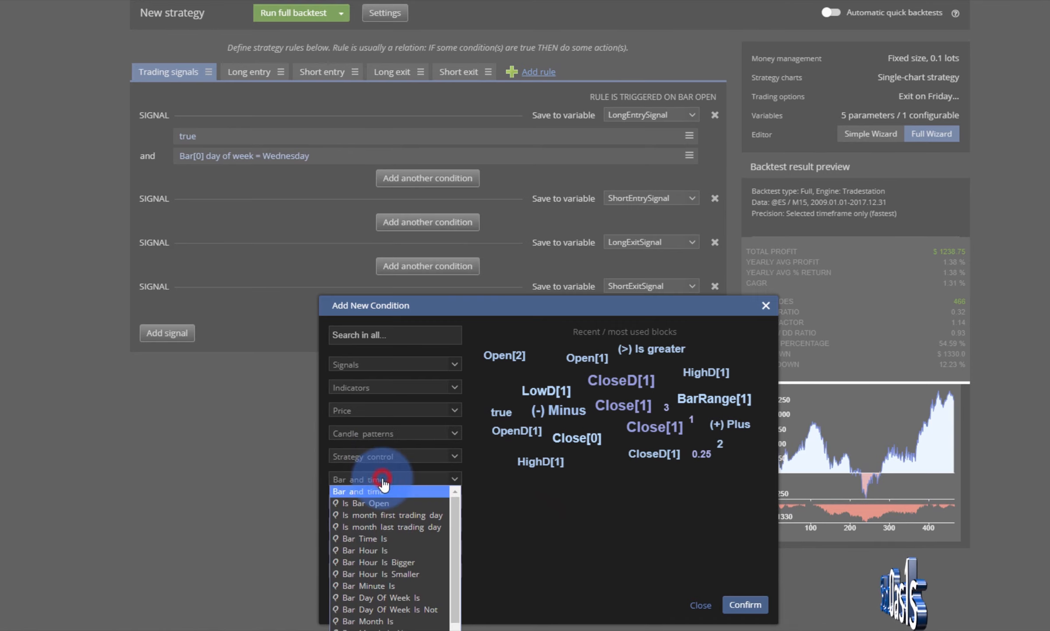
left_click(400, 598)
left_click(618, 450)
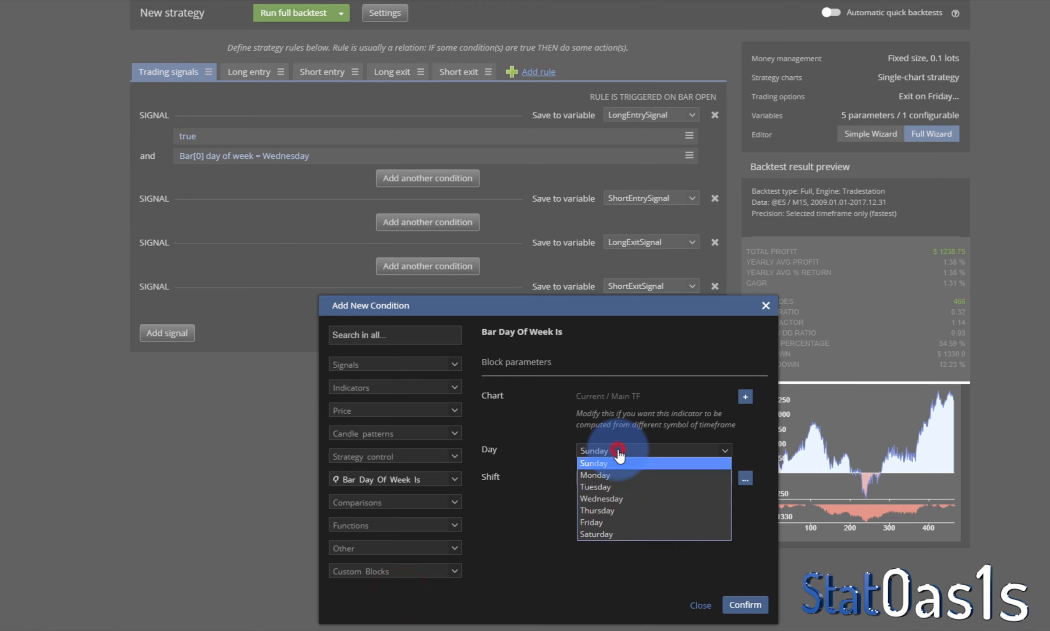
left_click(612, 487)
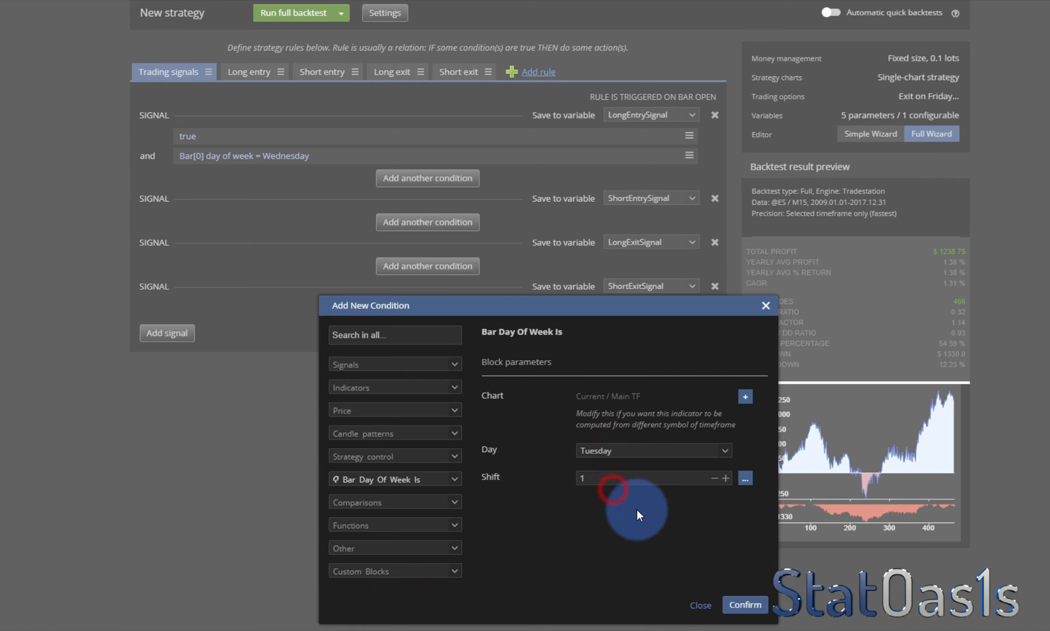
left_click(745, 605)
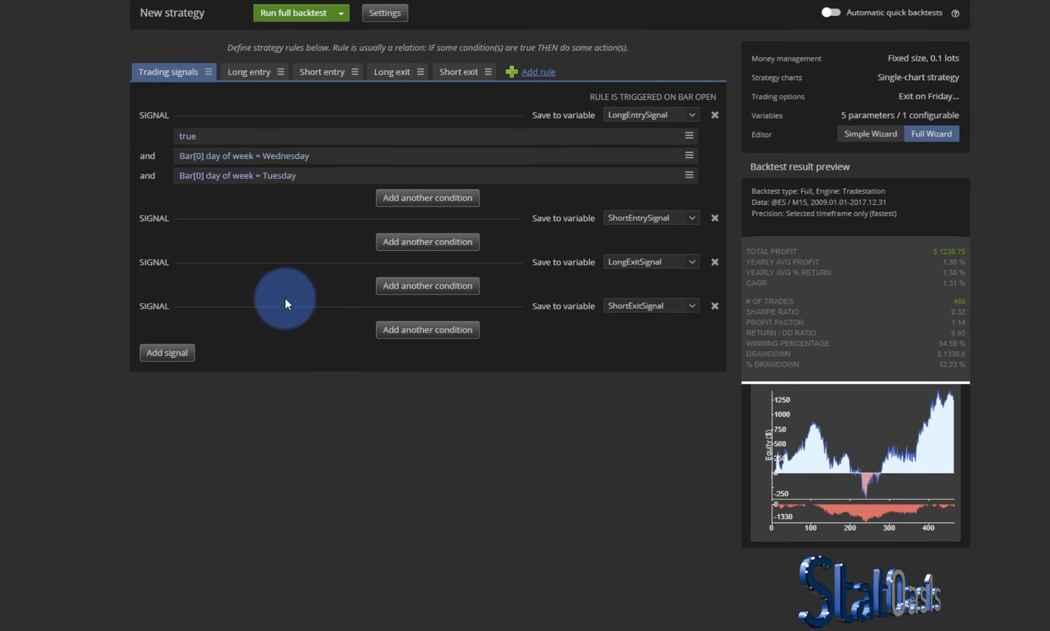
left_click(245, 157)
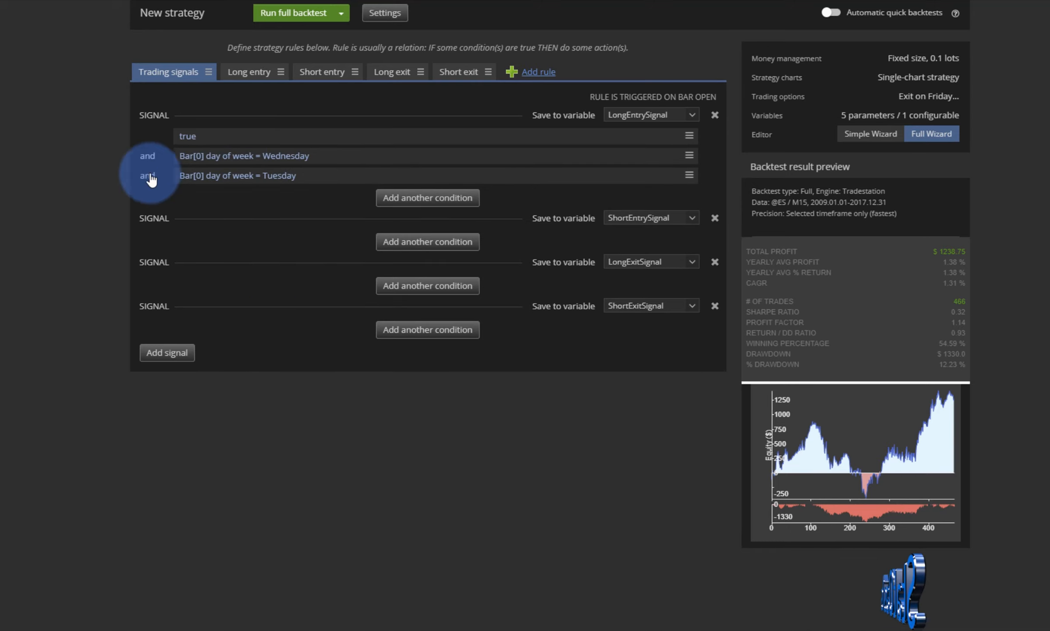
Run a full backtest, and enclose LongEntrySignal's Wednesday and Tuesday conditions together in one pair of brackets.
left_click(300, 14)
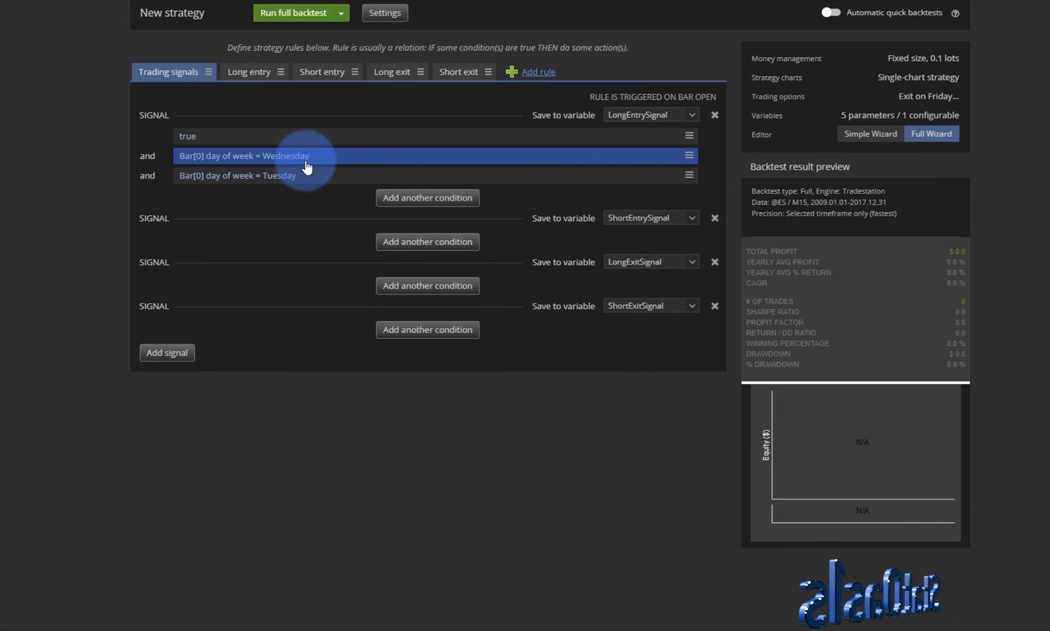
left_click(689, 155)
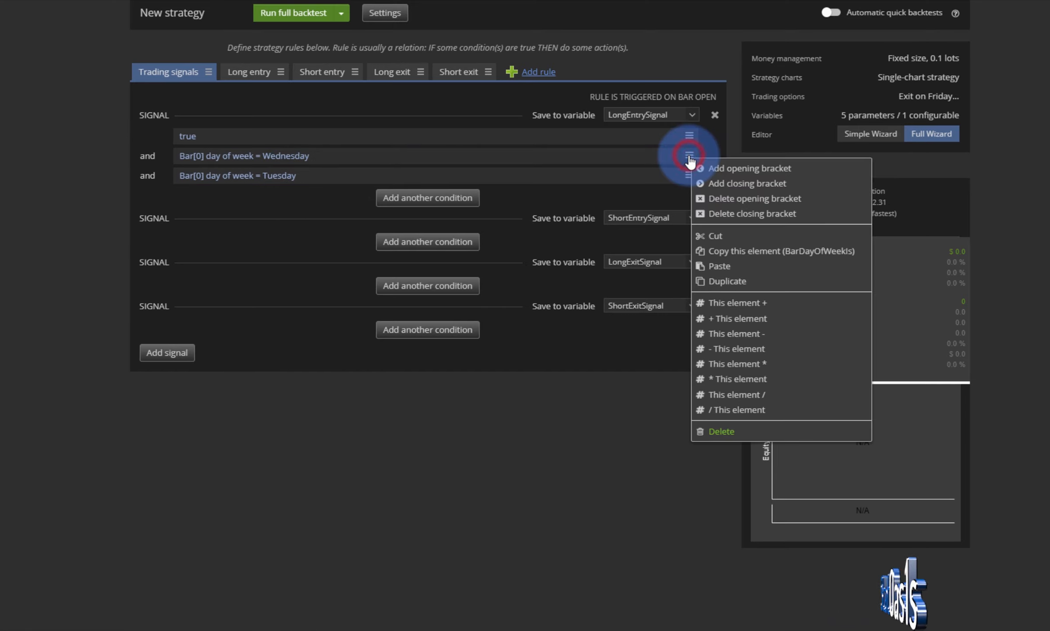
left_click(763, 170)
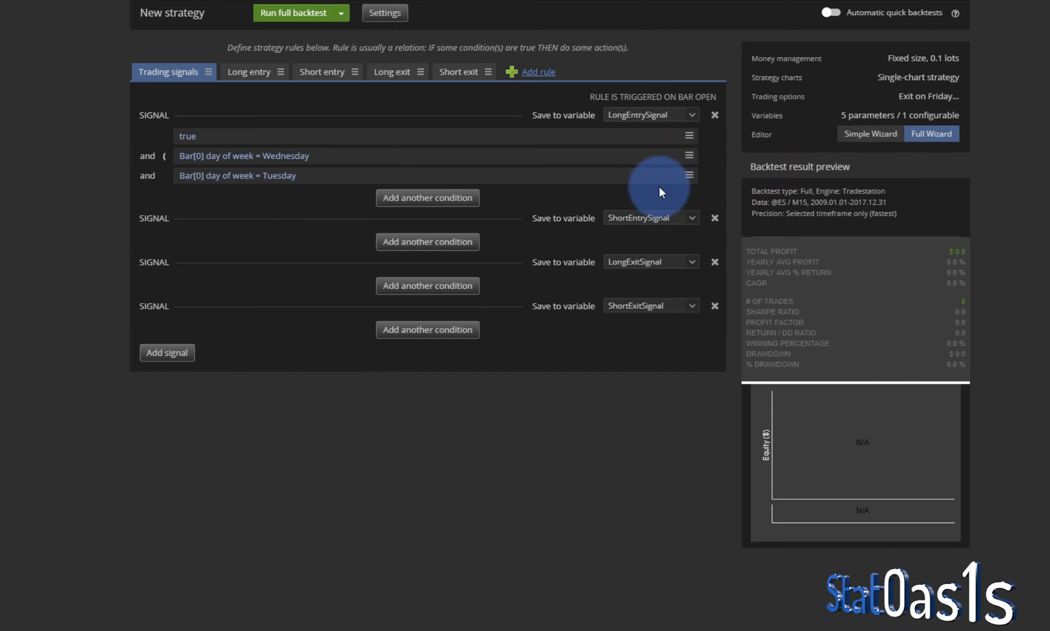
left_click(687, 176)
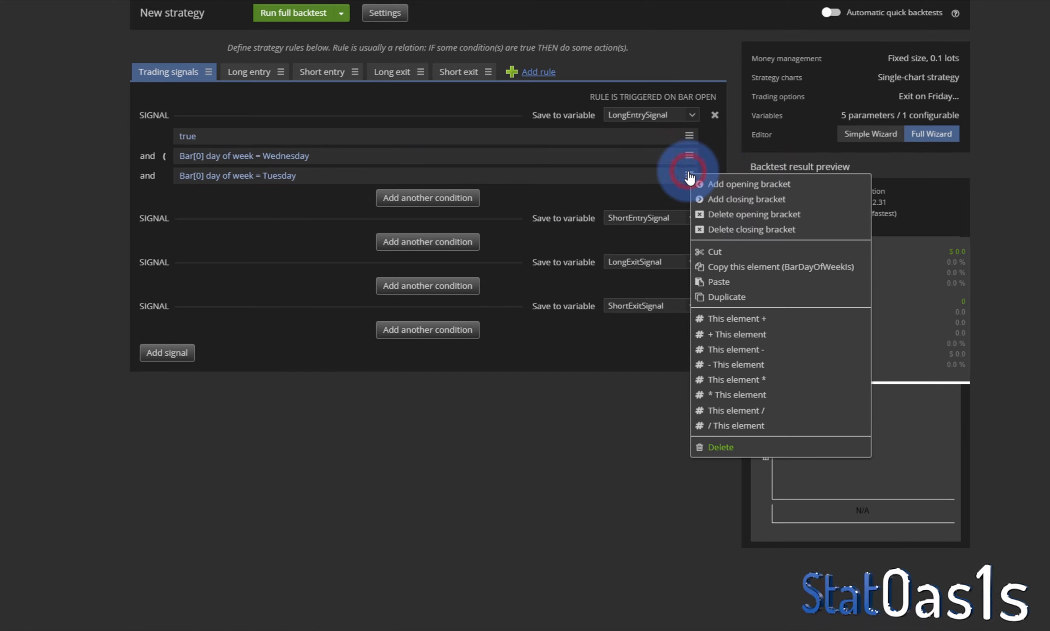
left_click(745, 200)
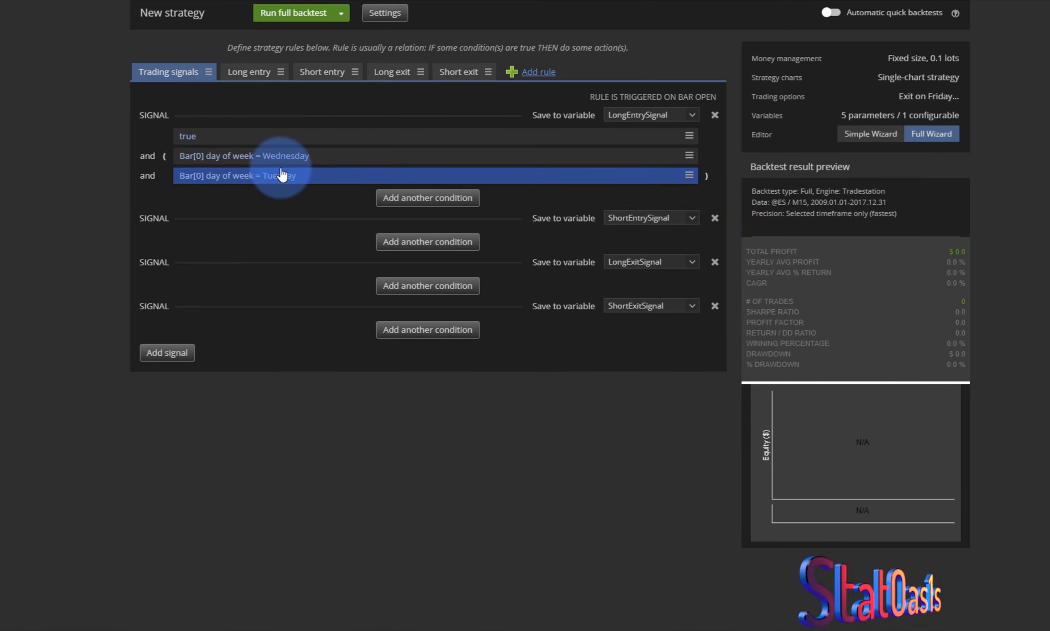
Delete the true condition from LongEntrySignal and join the Wednesday and Tuesday conditions with "or".
left_click(688, 136)
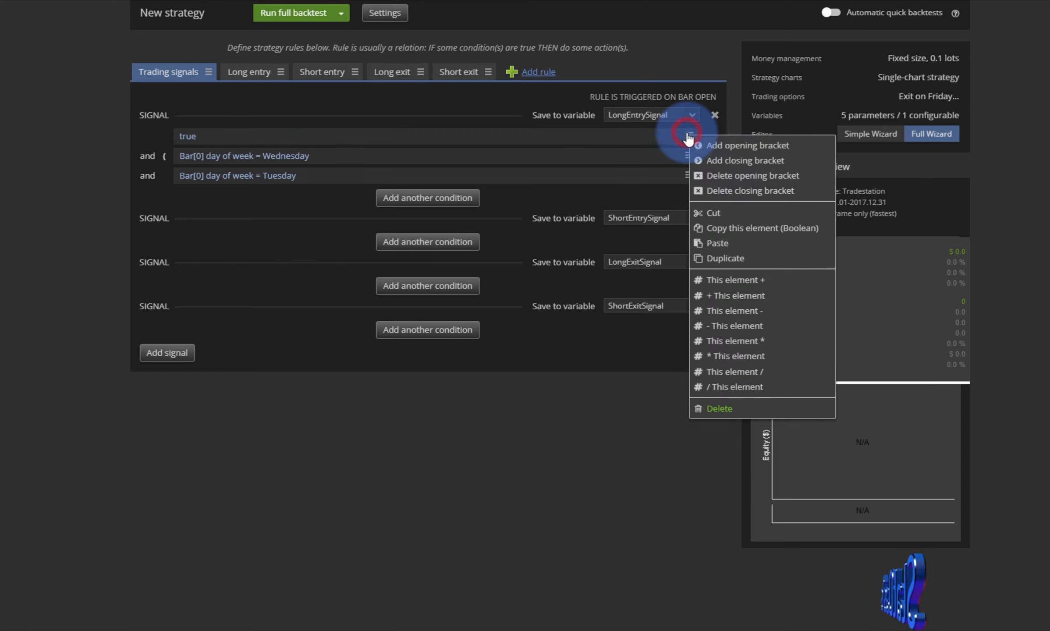
left_click(752, 409)
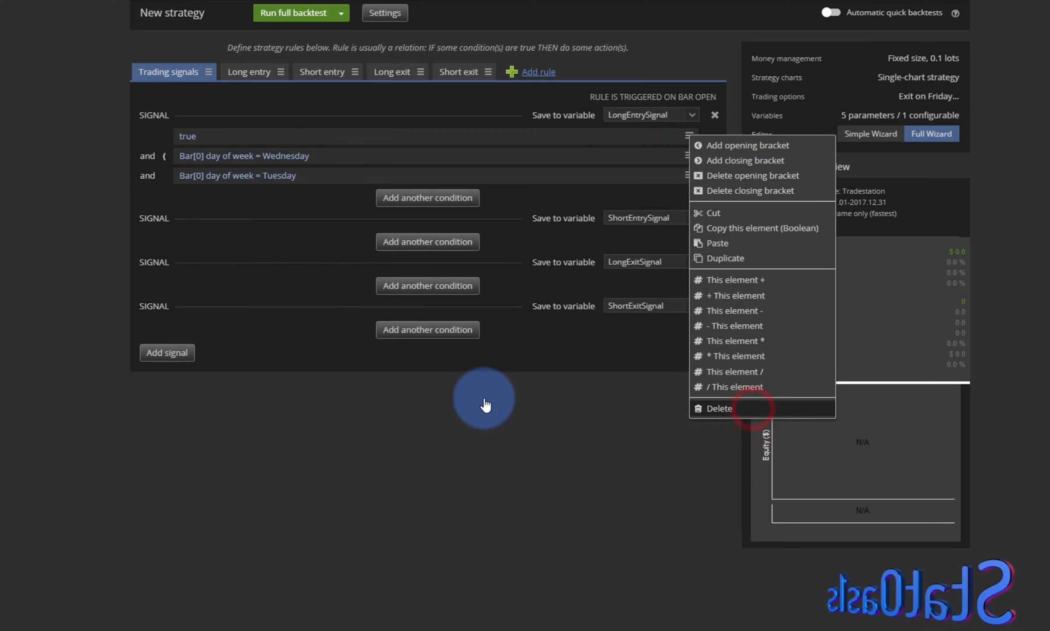
left_click(141, 165)
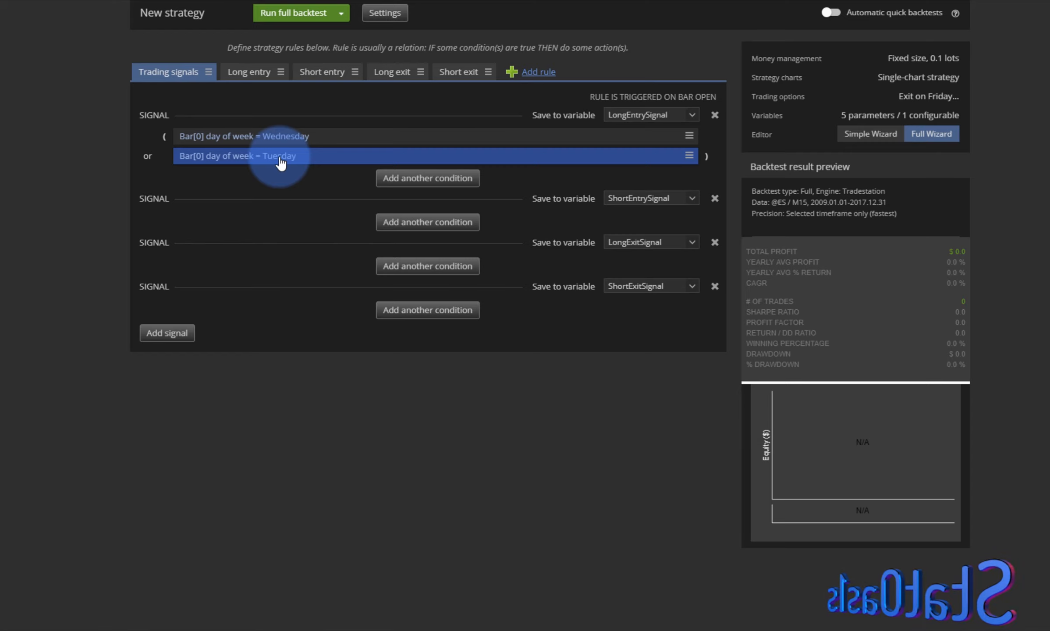
Run a full backtest with the combined Wednesday or Tuesday condition and review its trade analysis and overview.
left_click(294, 14)
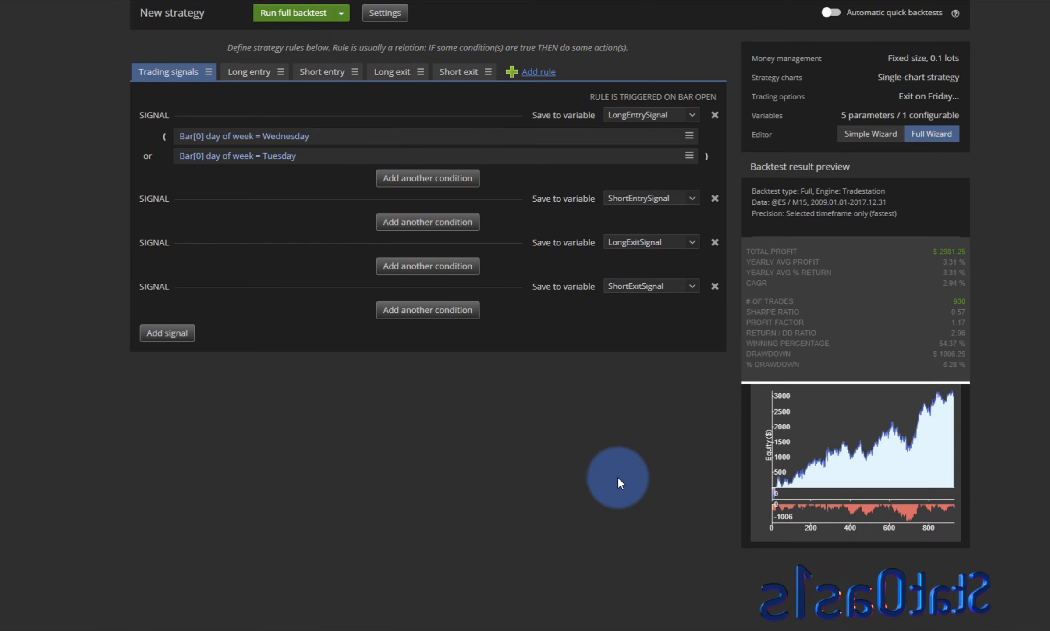
left_click(857, 454)
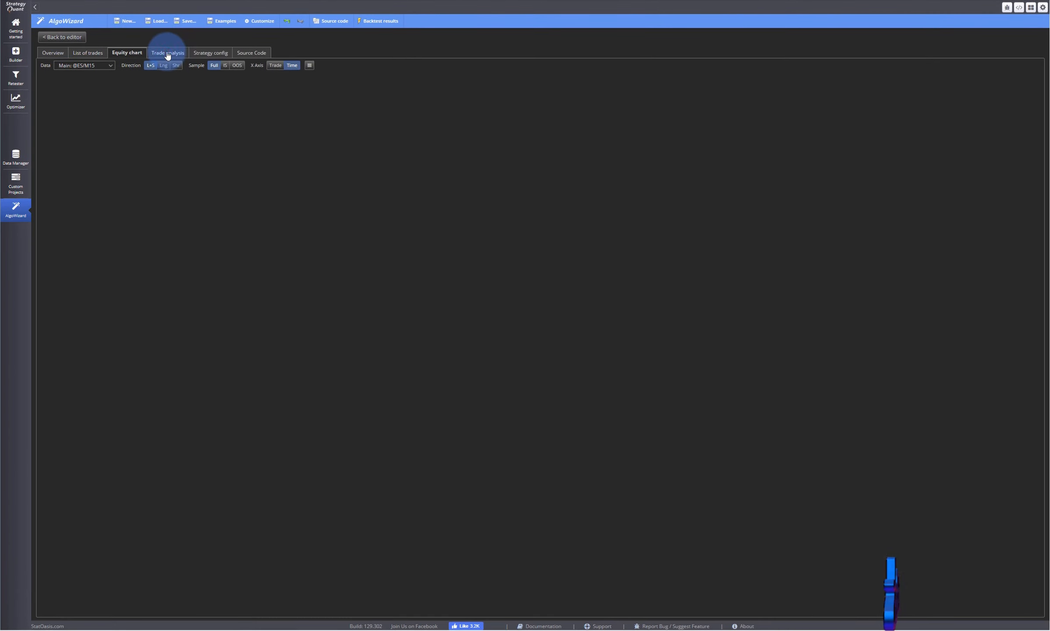
left_click(167, 54)
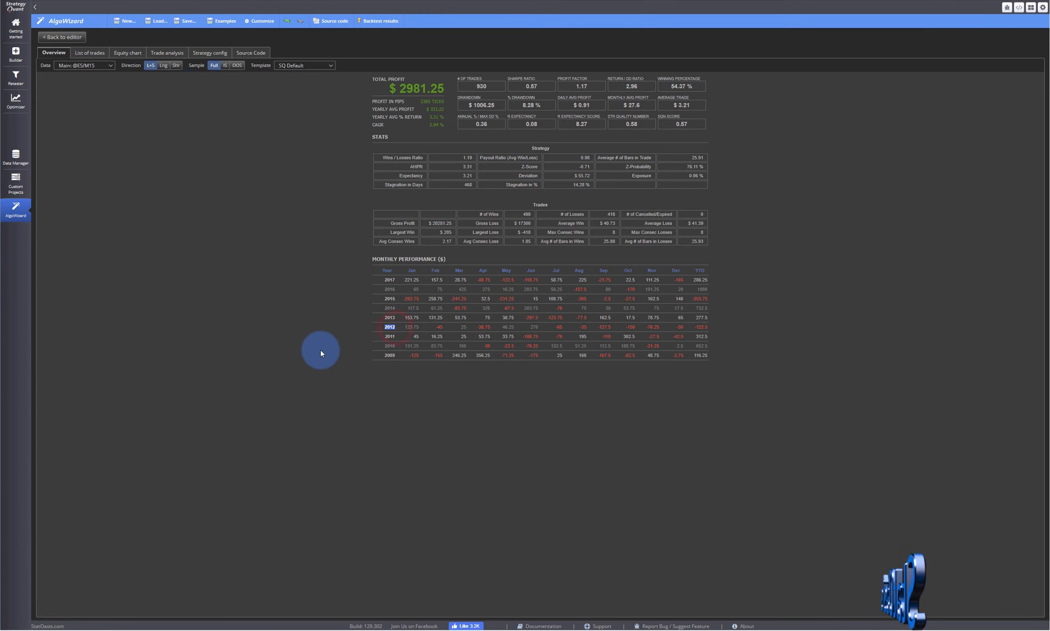
left_click(61, 37)
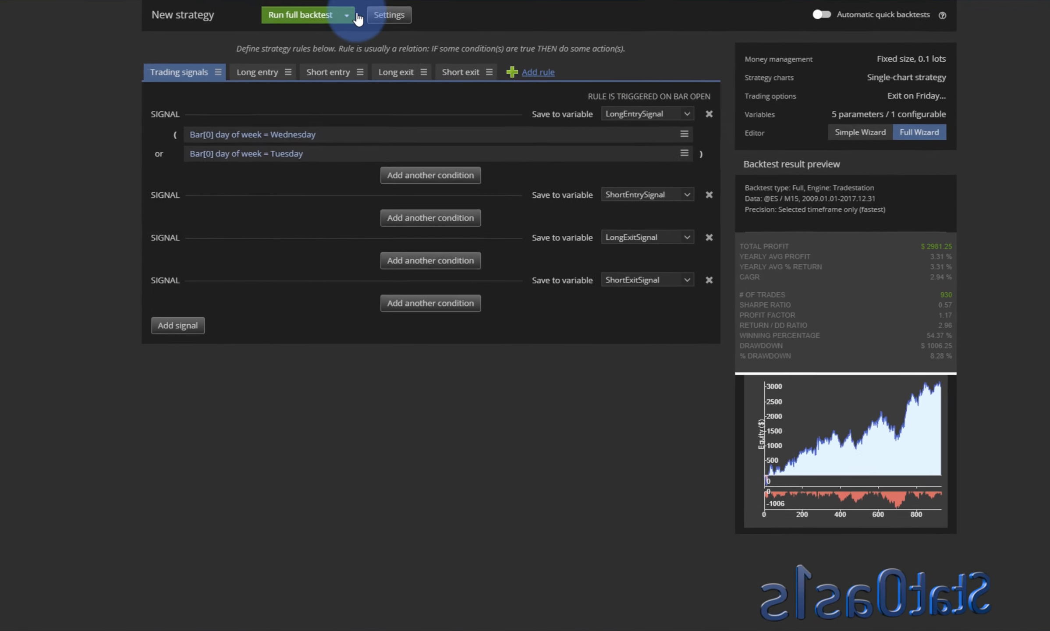
Set the fixed-size money management order size to 1 in the strategy and backtest settings.
left_click(428, 33)
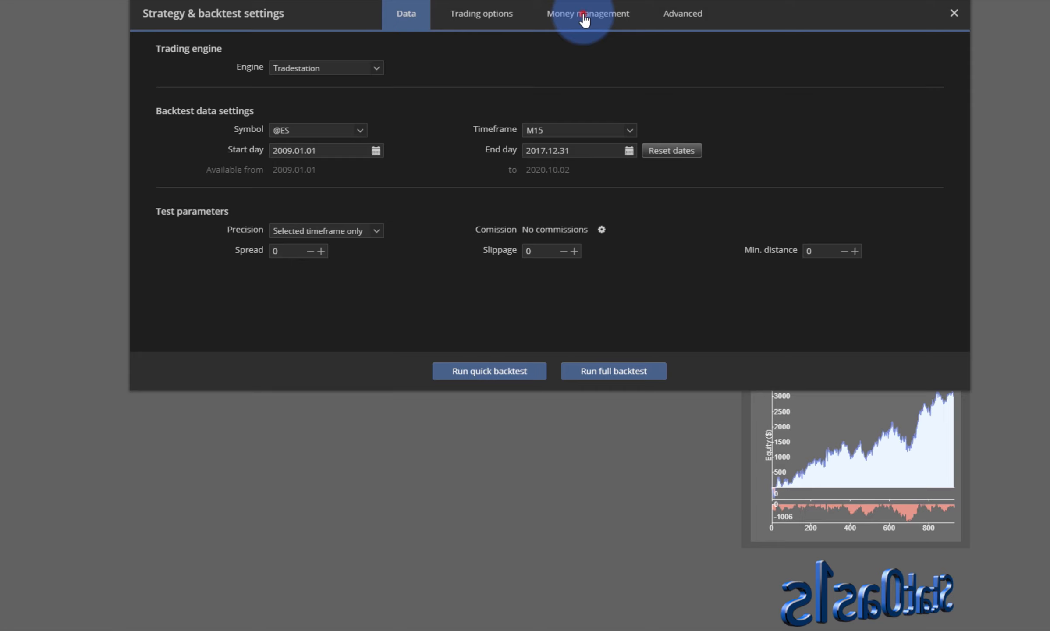
left_click(583, 14)
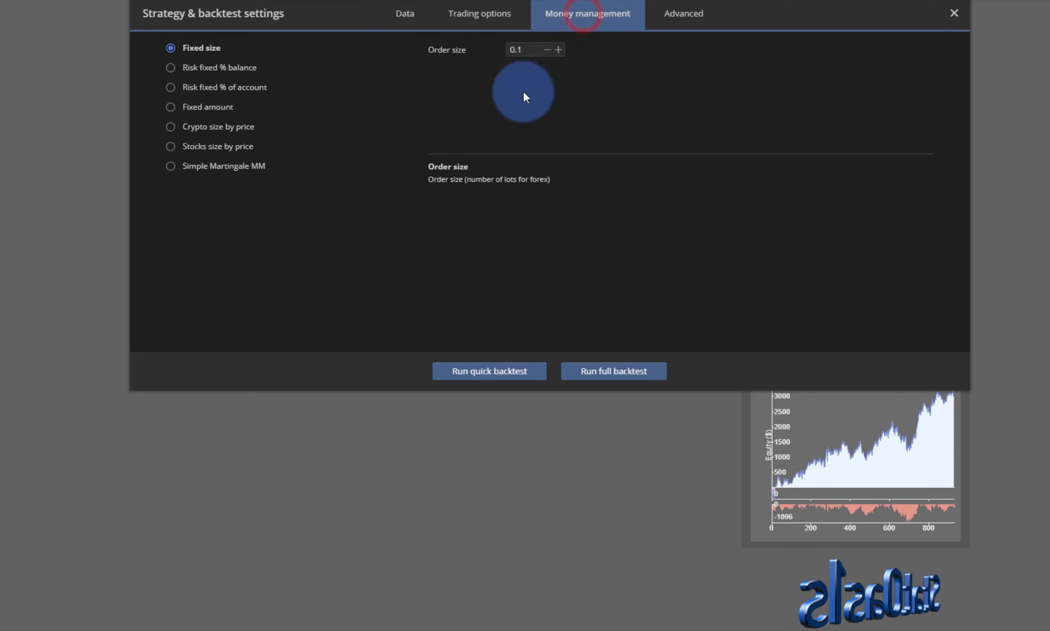
left_click_drag(530, 50, 450, 70)
type("1")
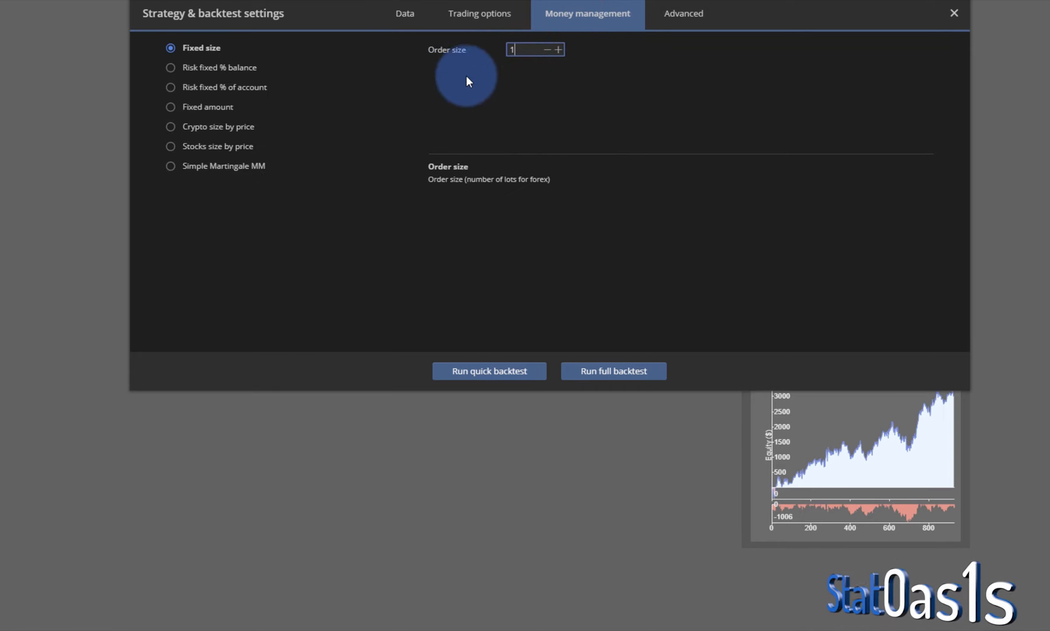
Set the backtest commission to 2.5 per trade and raise the slippage by one increment.
left_click(407, 16)
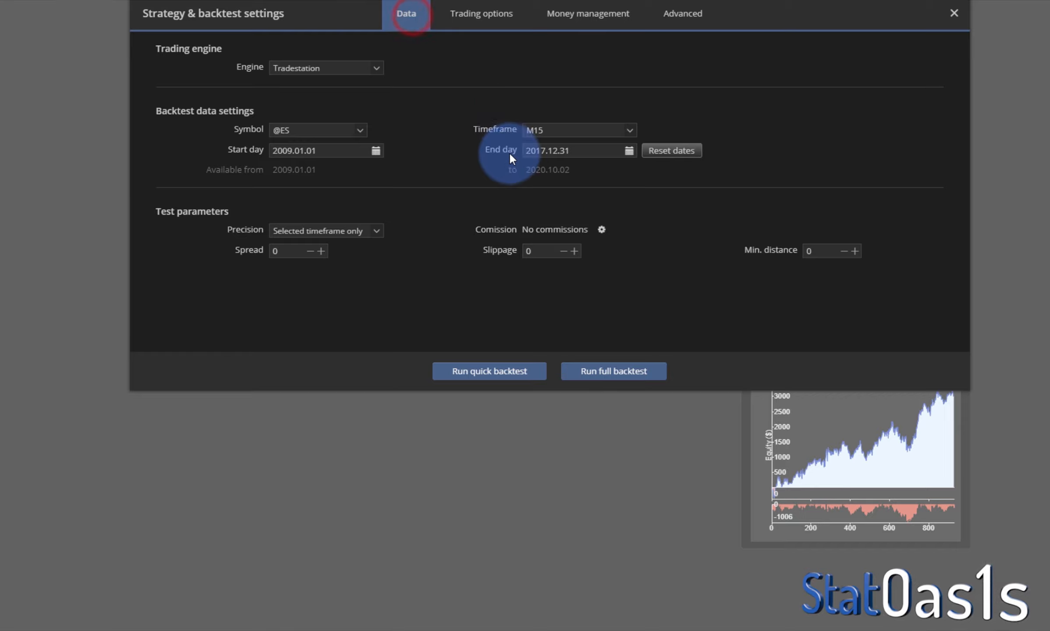
left_click(602, 230)
left_click(407, 393)
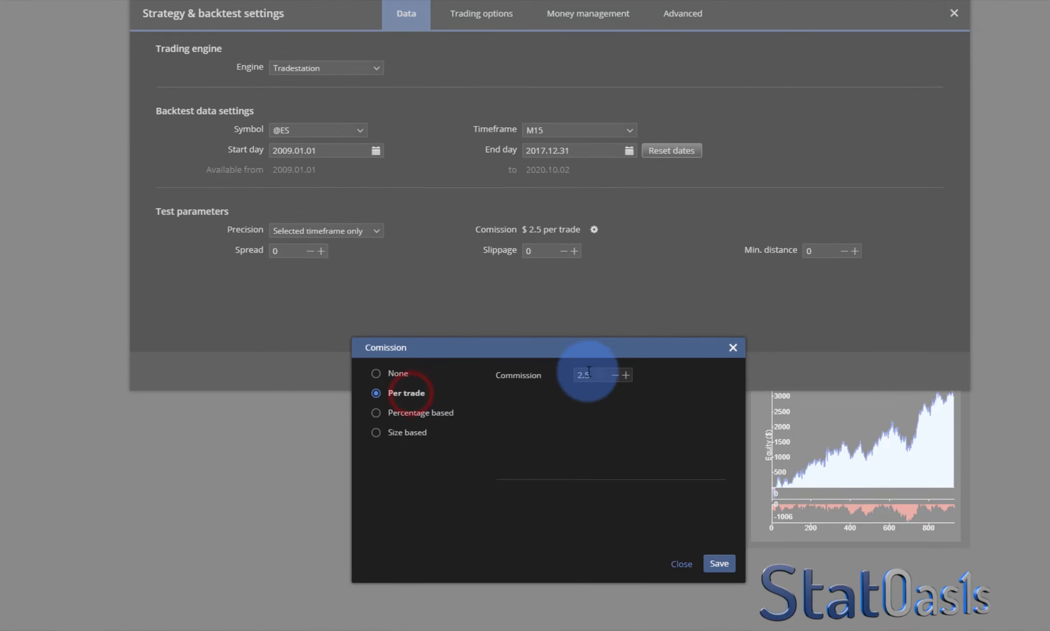
left_click(720, 564)
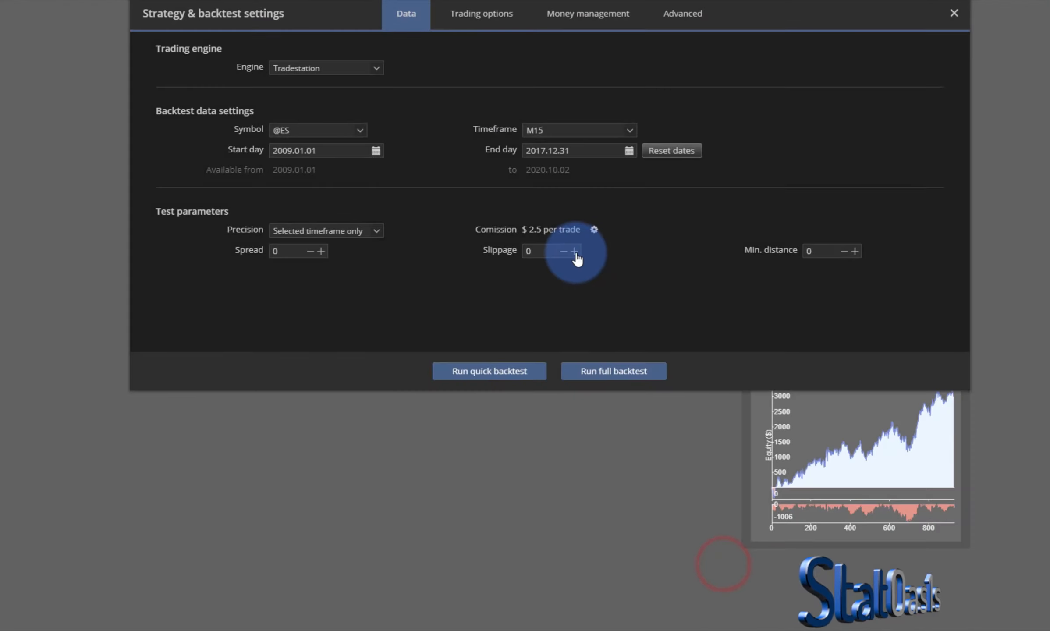
left_click(576, 253)
Run a full backtest with the new order size and trading costs, and examine its overview and equity chart.
left_click(611, 371)
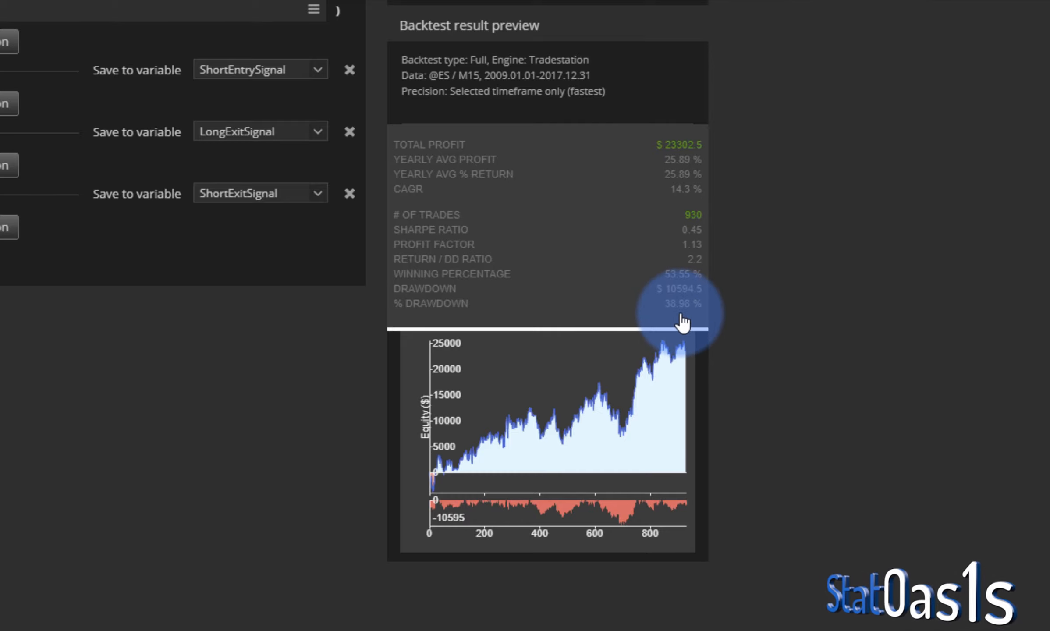
left_click(602, 420)
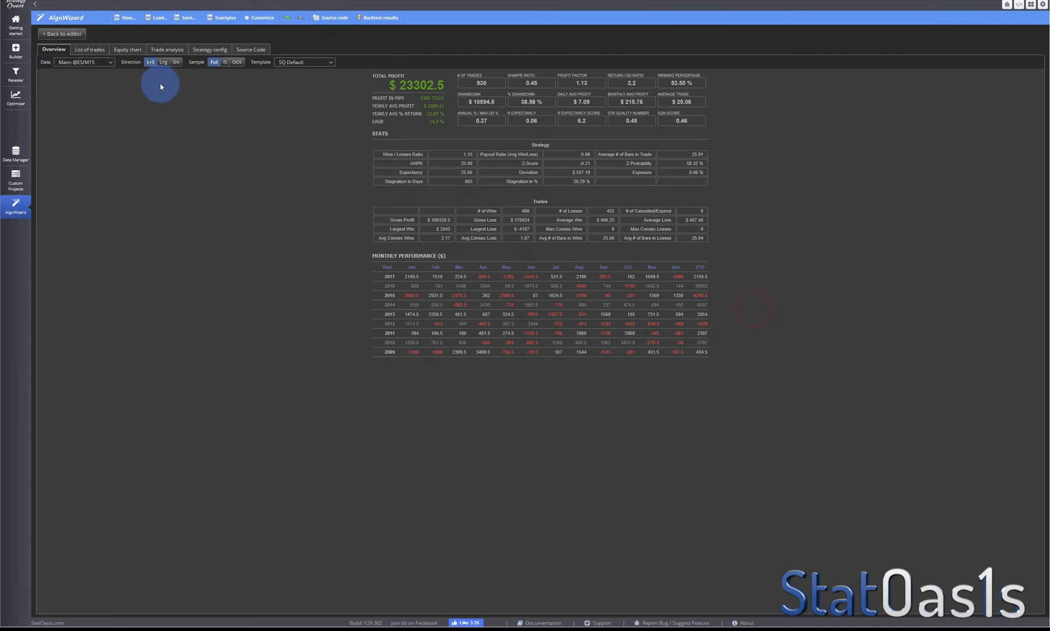
left_click(120, 50)
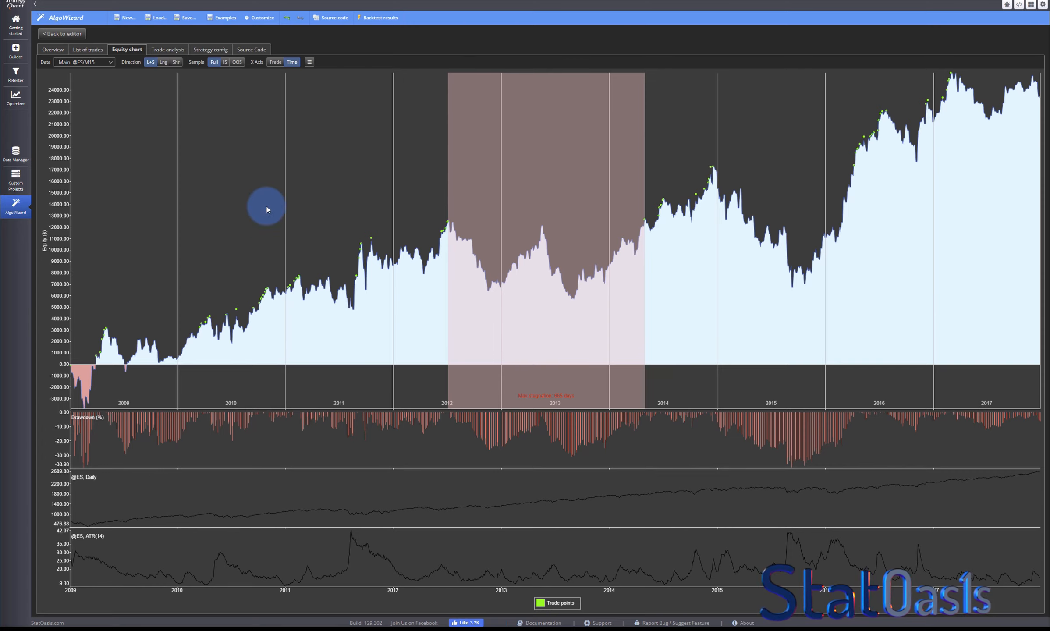
left_click(53, 34)
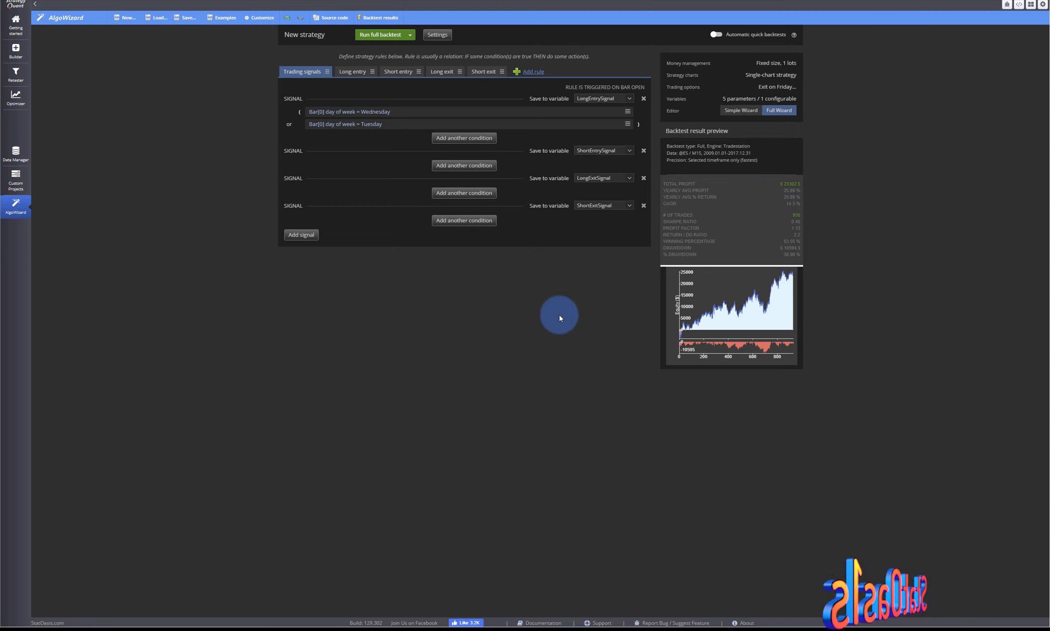
Add a Daily Close condition with shift 1 on the main chart to LongEntrySignal.
left_click(464, 138)
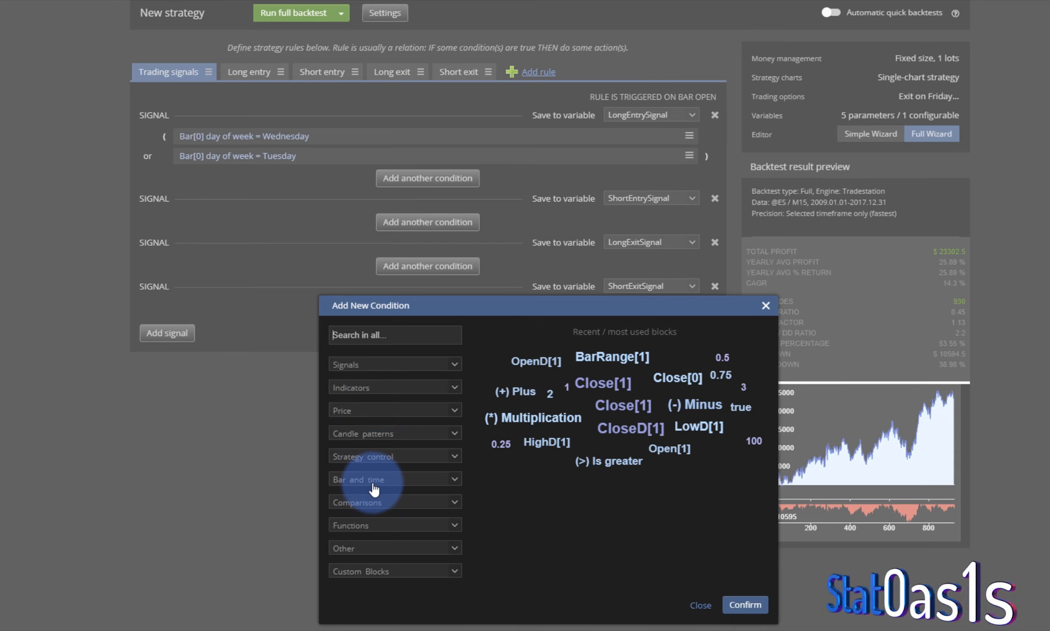
left_click(382, 410)
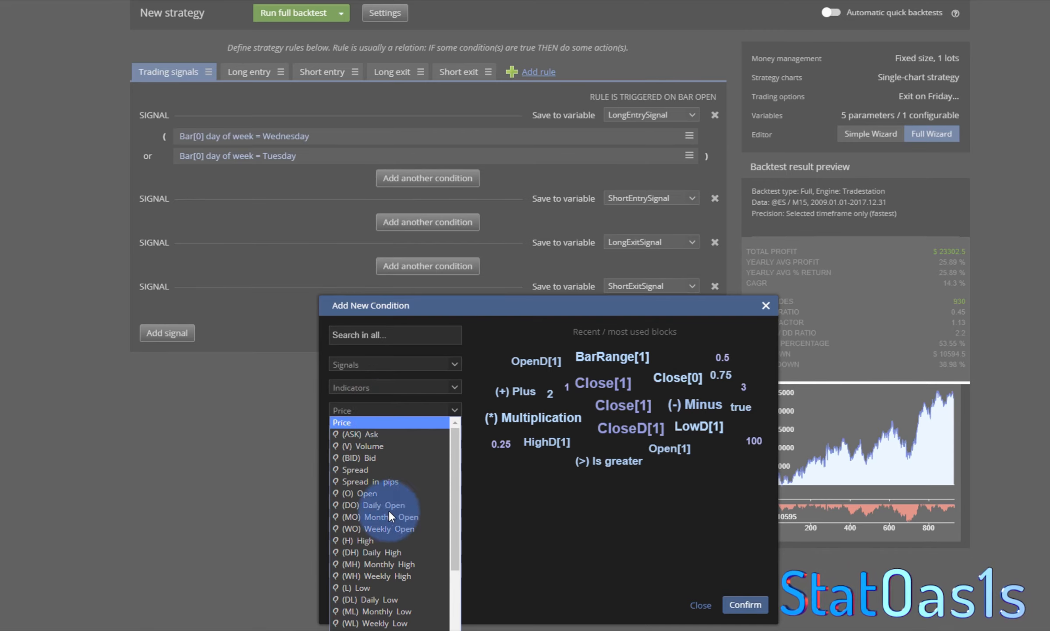
left_click(395, 627)
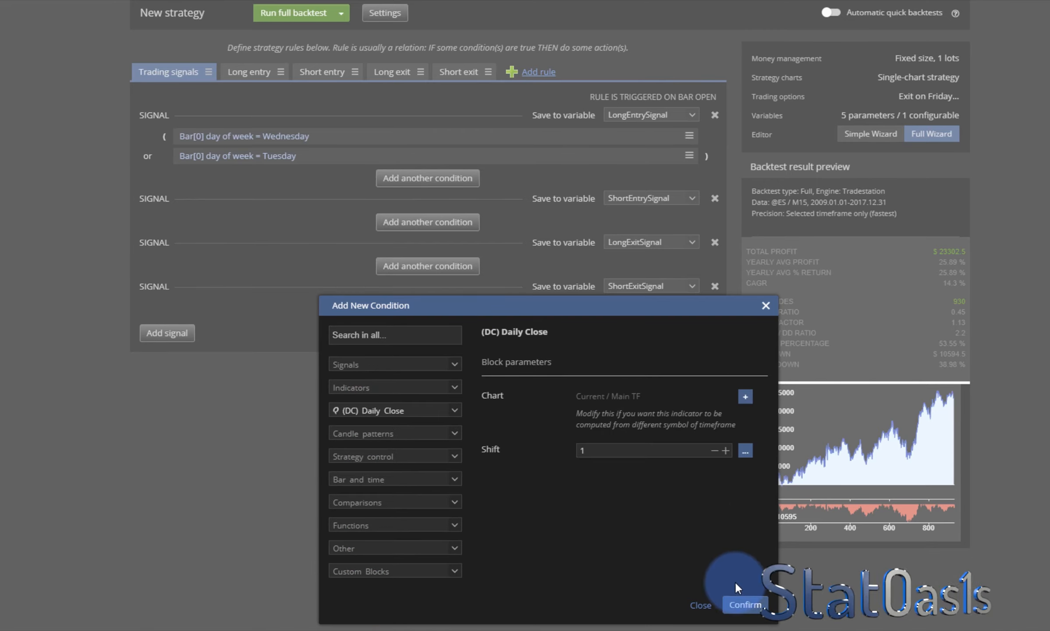
left_click(744, 606)
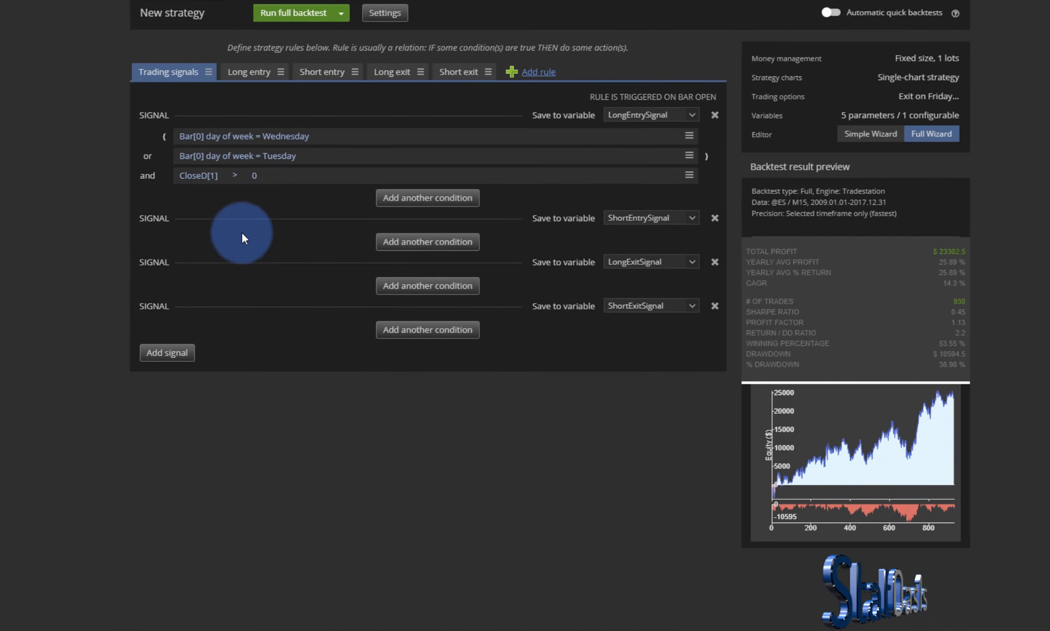
Replace the 0 compared with the daily close by a Simple Moving Average of period 100, computed from Close with shift 1.
left_click(253, 176)
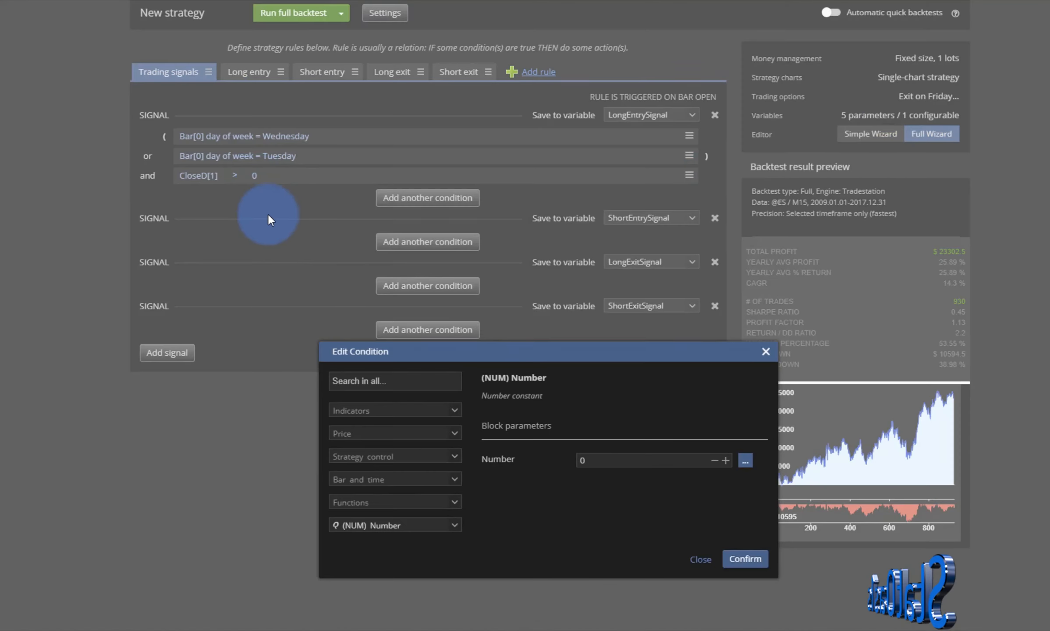
left_click(393, 381)
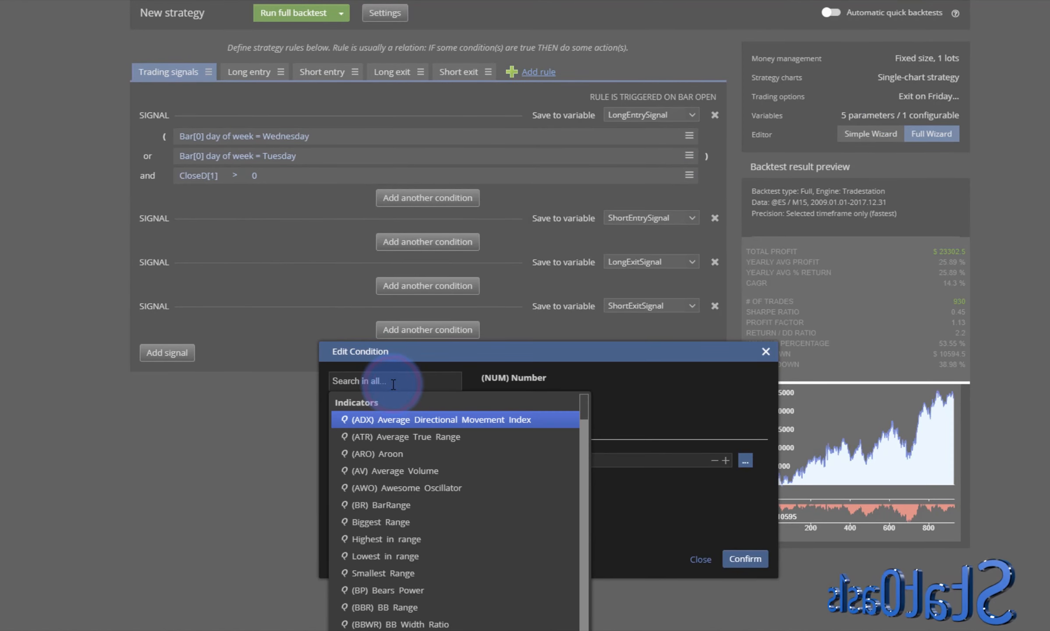
type("sma")
left_click(436, 435)
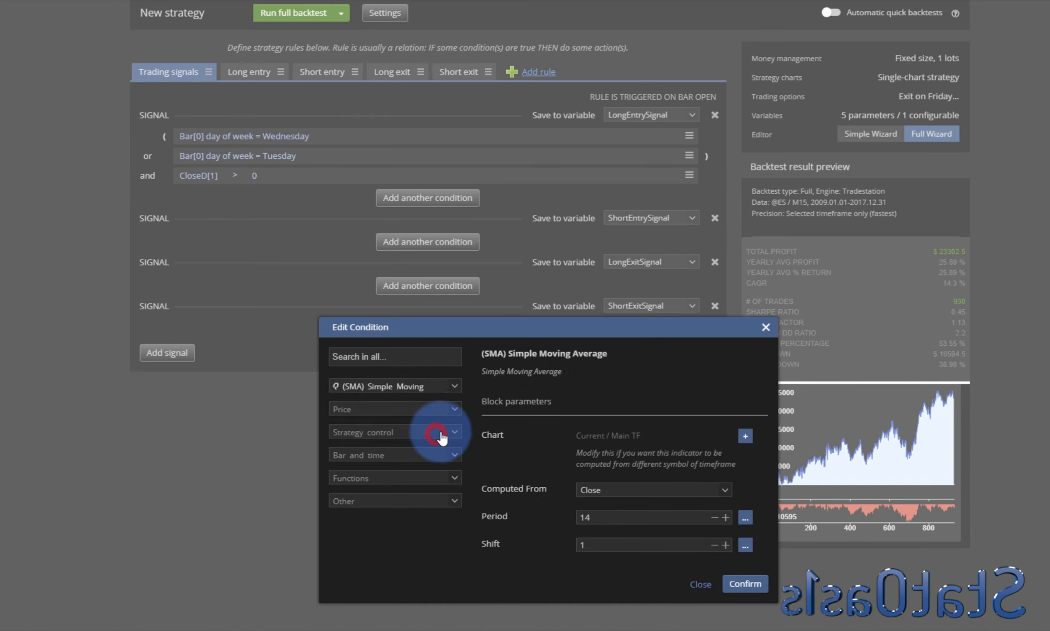
left_click(597, 517)
type("100")
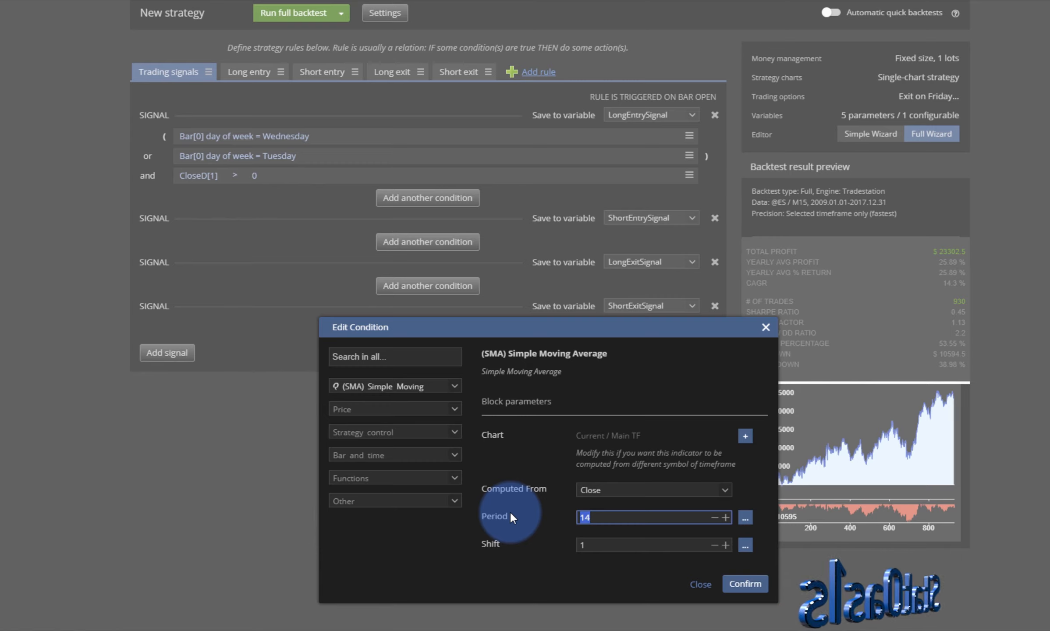
left_click(747, 584)
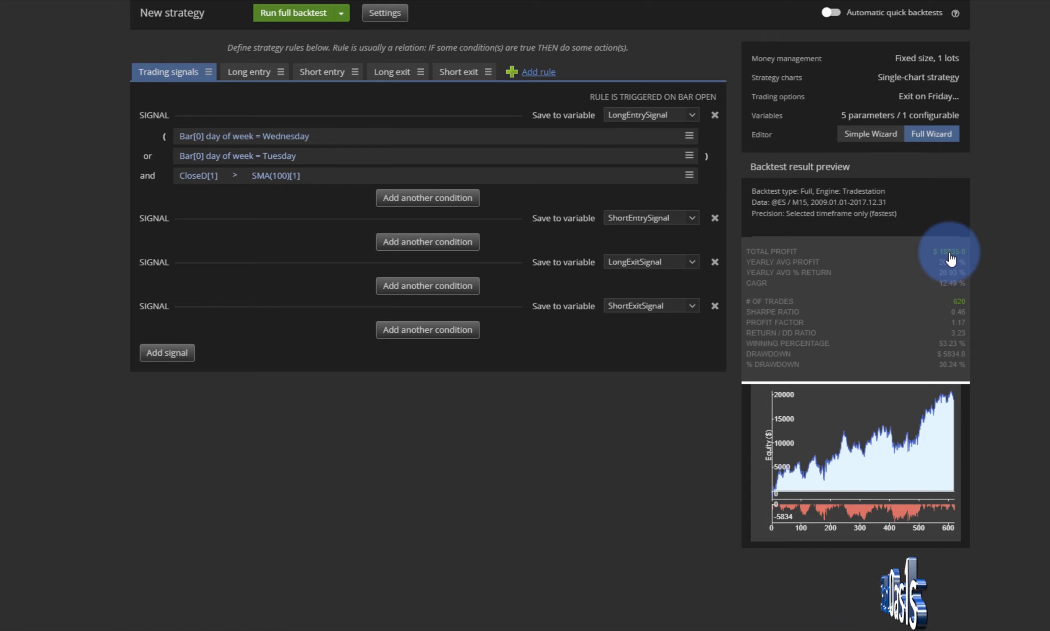
Open the detailed backtest results of the SMA-filtered strategy and examine the list of trades and equity chart.
left_click(929, 398)
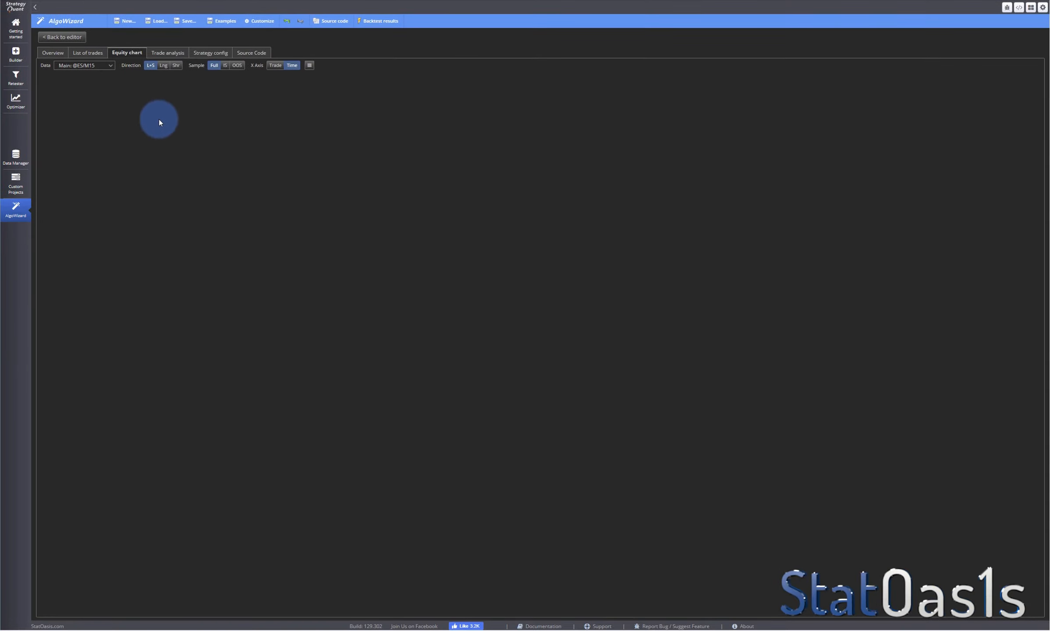
left_click(92, 52)
left_click(128, 52)
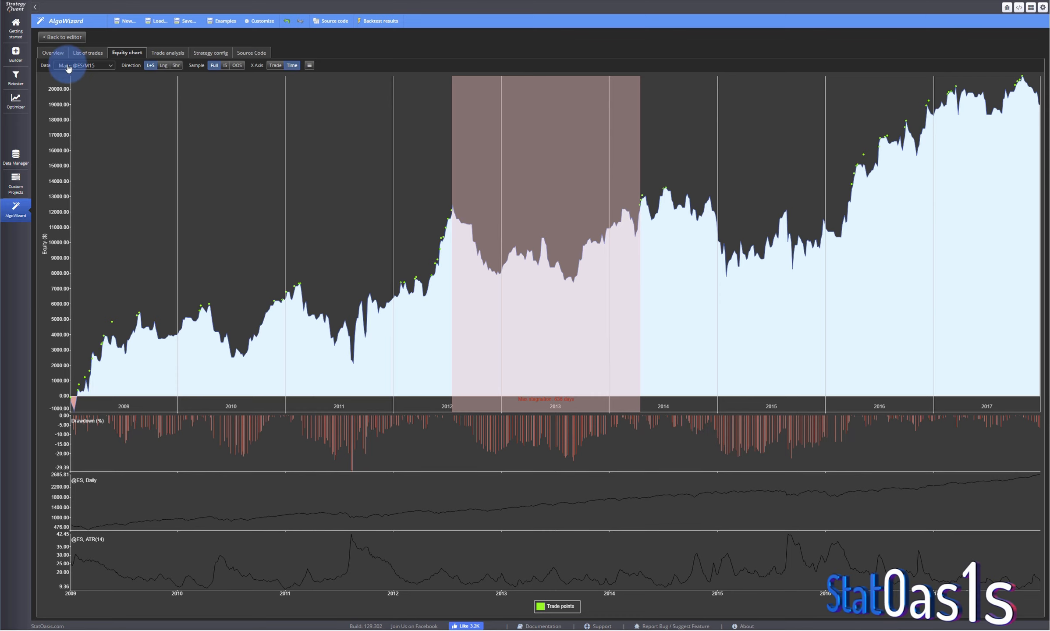
left_click(58, 37)
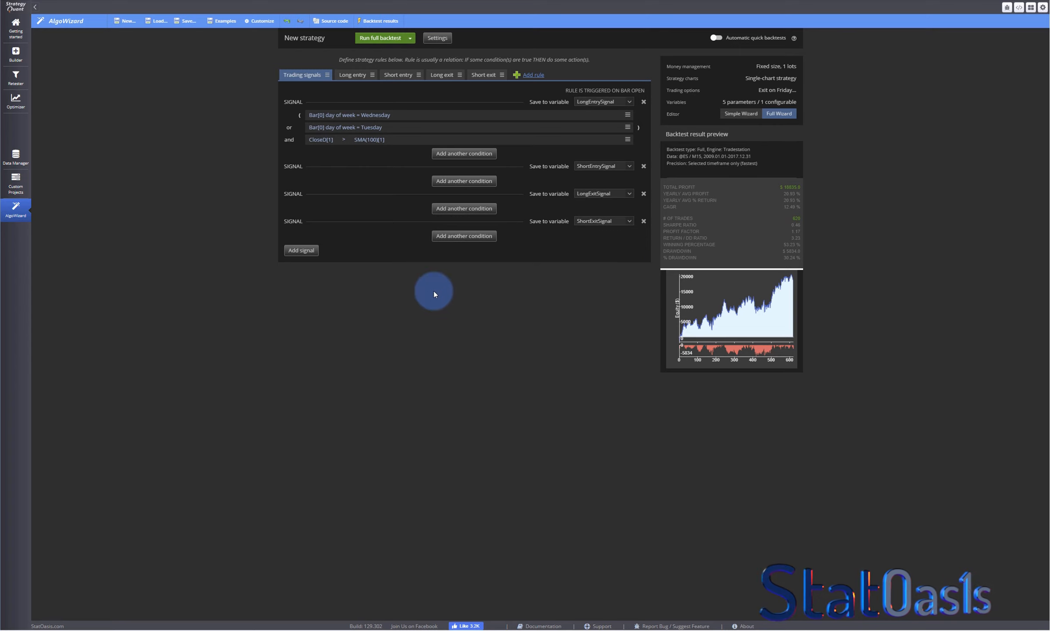
Review the SMA(100) block parameters, and the backtest data and trading options settings, without changing anything.
left_click(364, 140)
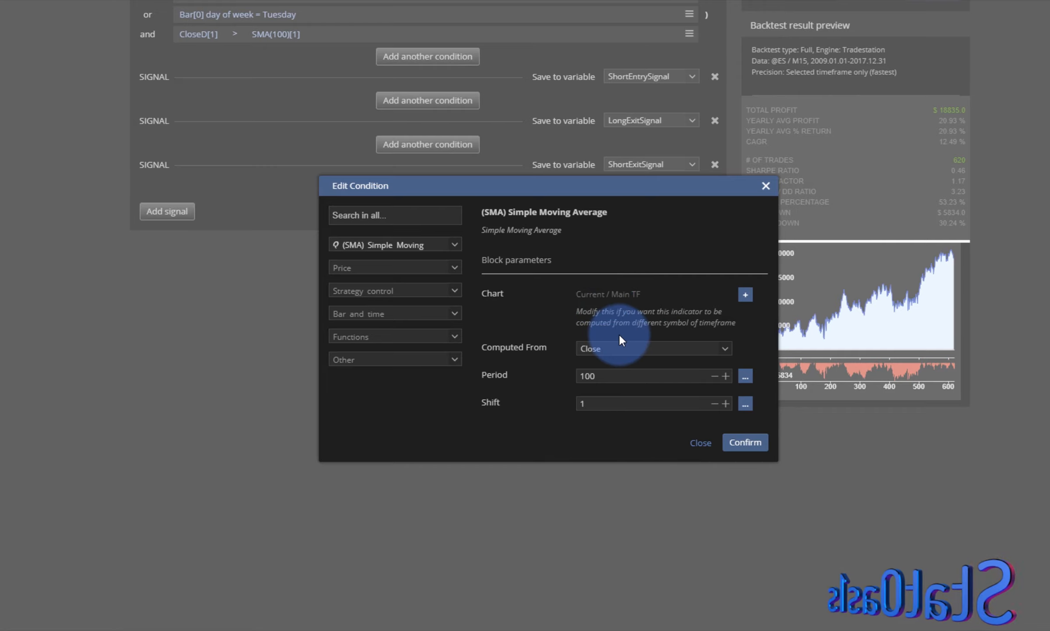
left_click(699, 444)
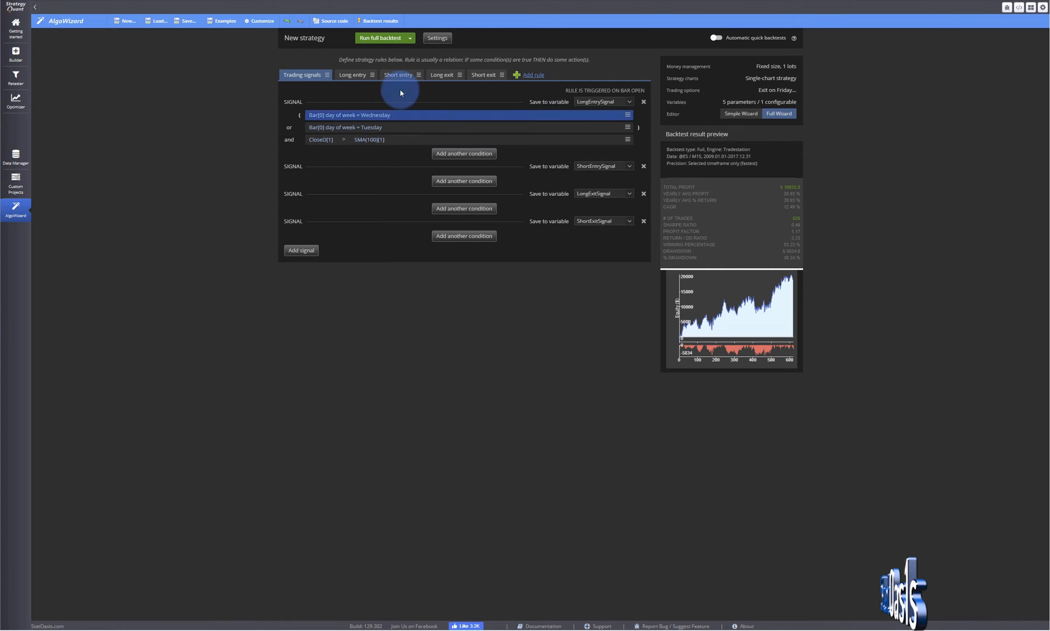
left_click(436, 37)
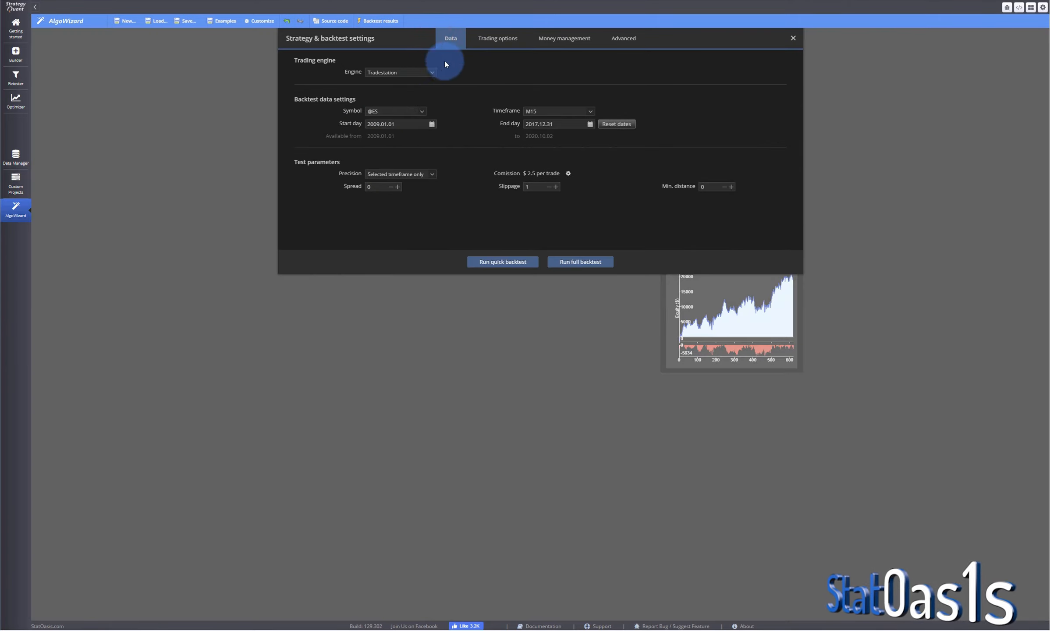
left_click(482, 41)
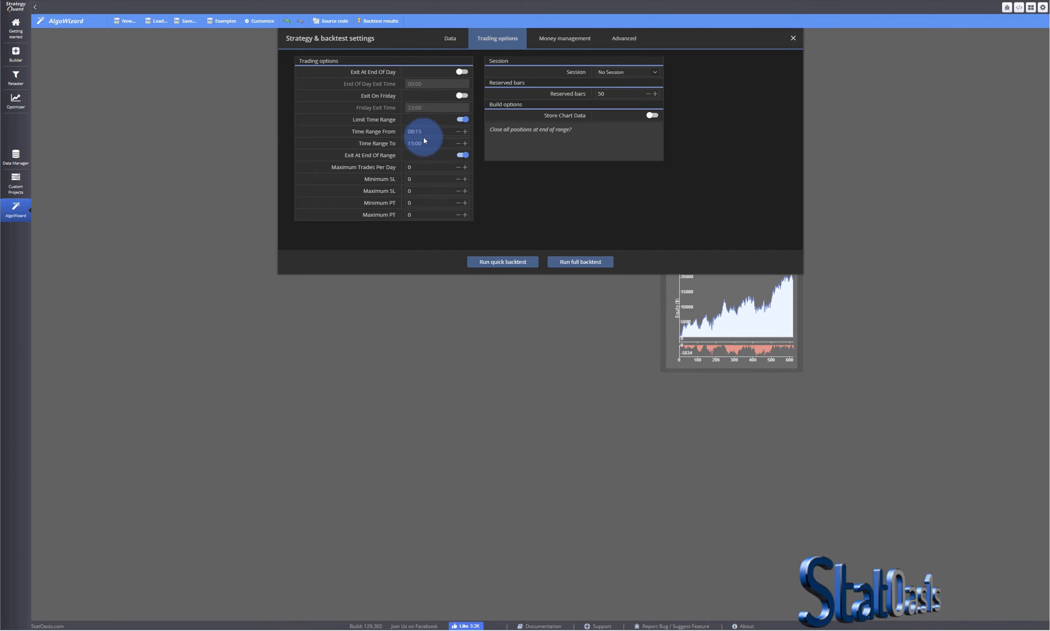
left_click(451, 39)
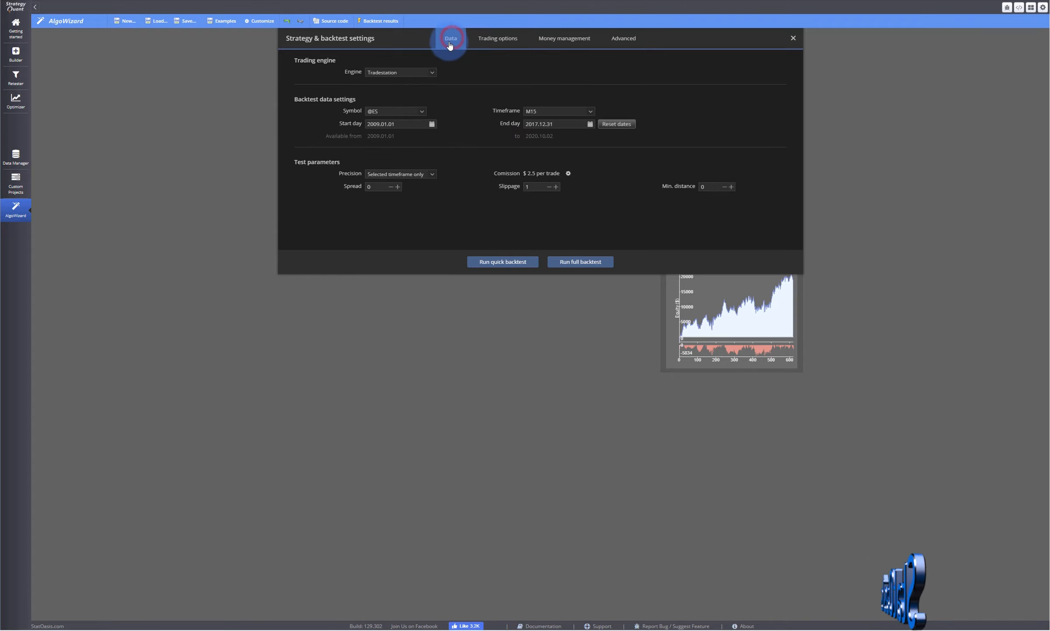
left_click(791, 39)
Add a subchart with the main chart symbol and D1 timeframe through the SMA(100) block's chart configuration, and save it.
left_click(363, 140)
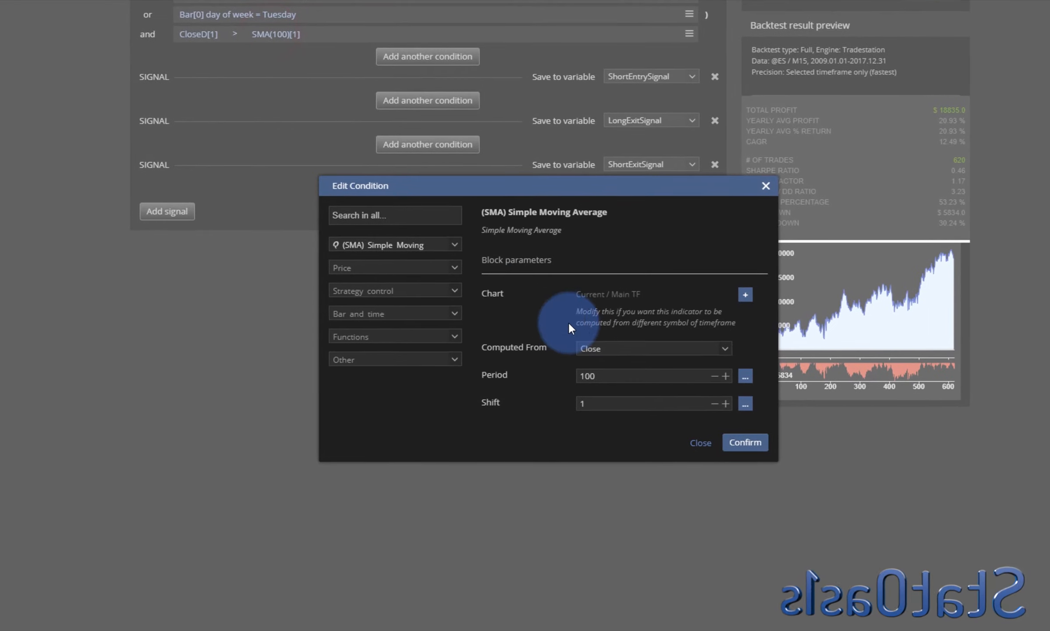
left_click(745, 294)
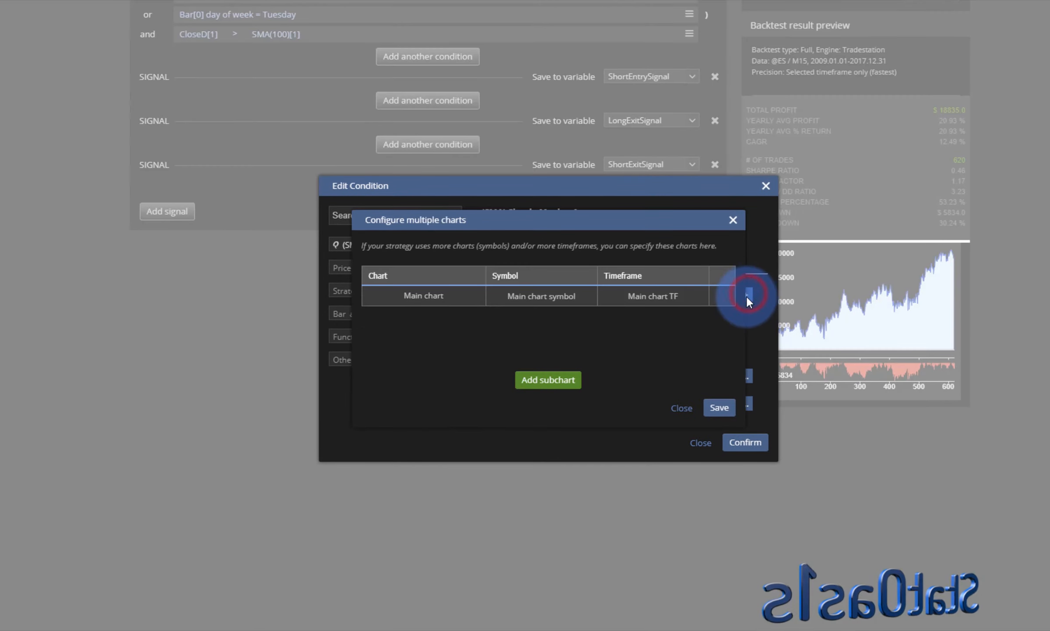
left_click(543, 381)
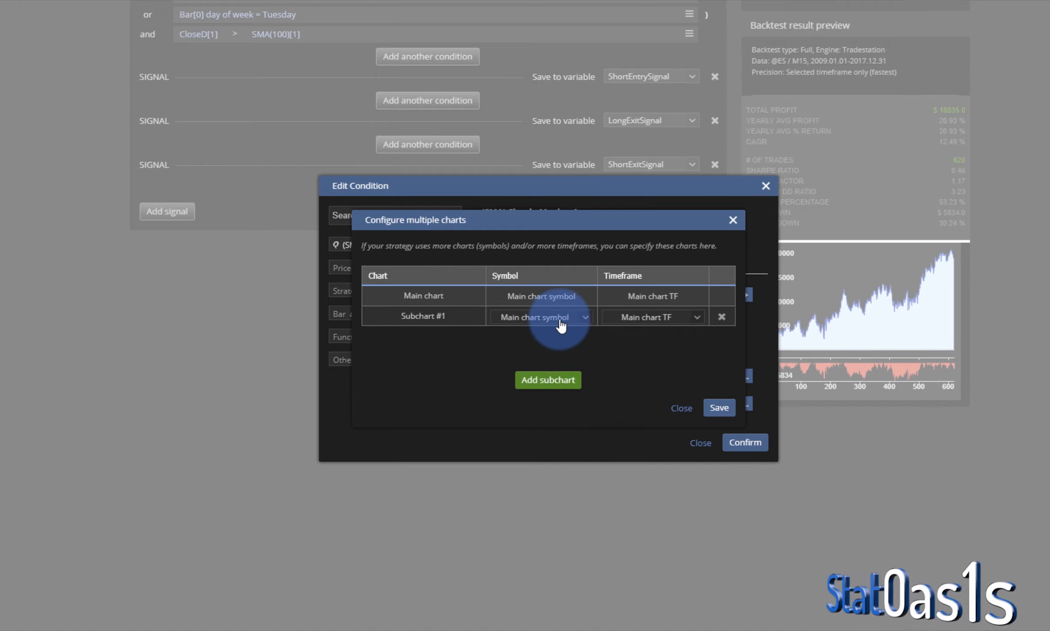
left_click(674, 318)
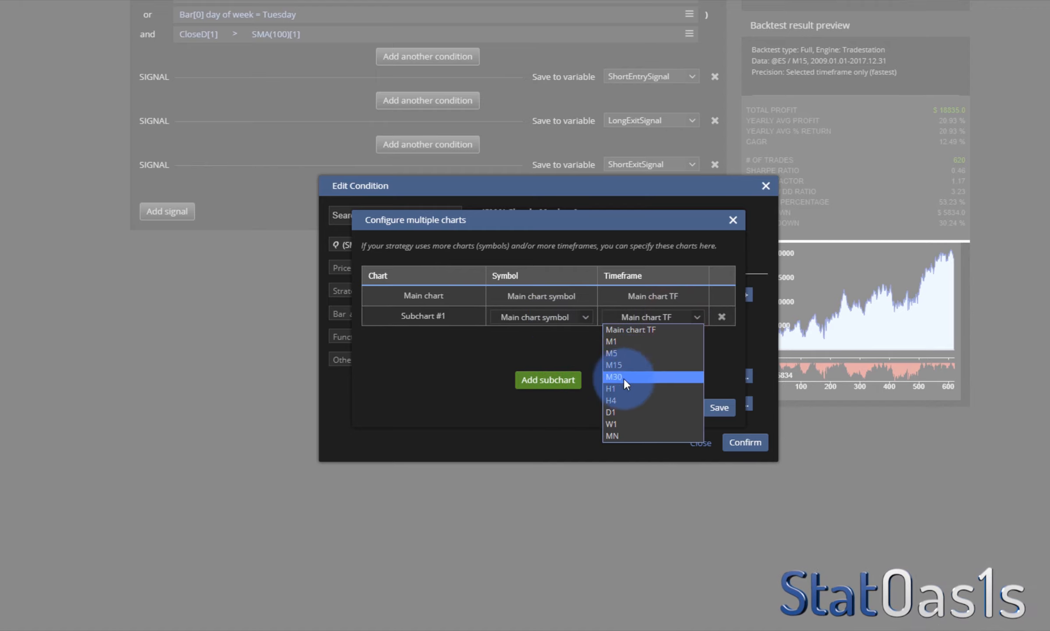
left_click(623, 408)
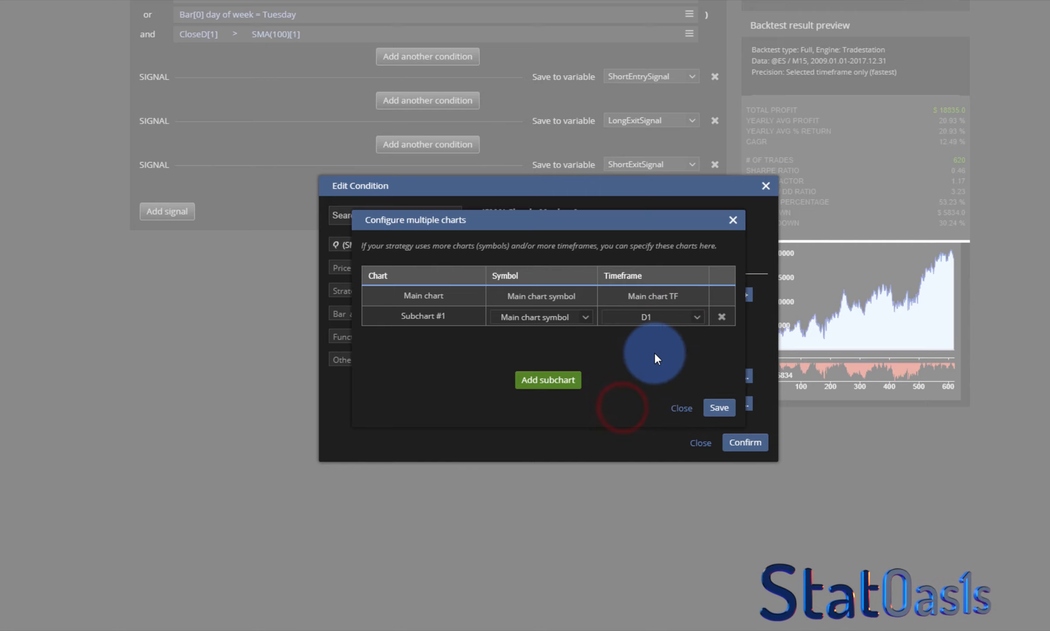
left_click(718, 407)
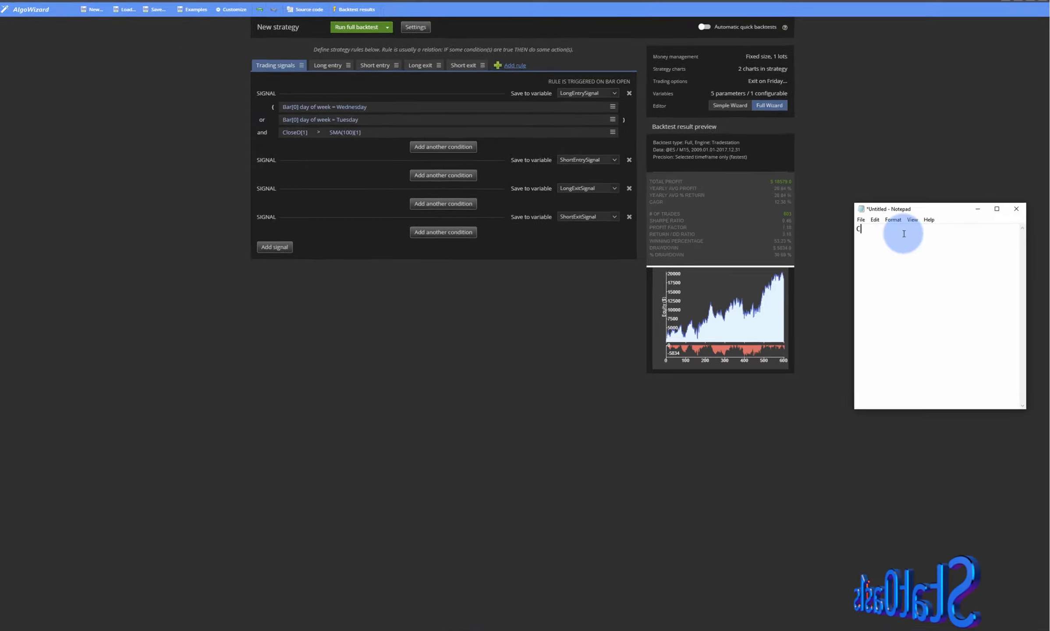
Record the SMA backtest in Notepad as C>100SMA, R/D 3.18, M DD 31% and PF 1.18.
type("C>100SMA")
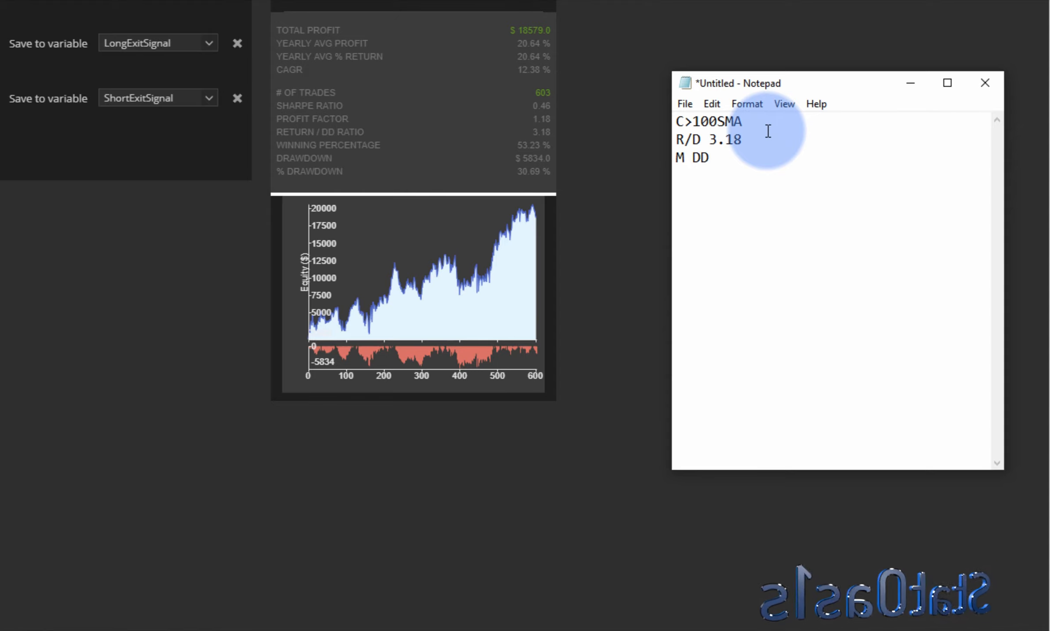
type("31%")
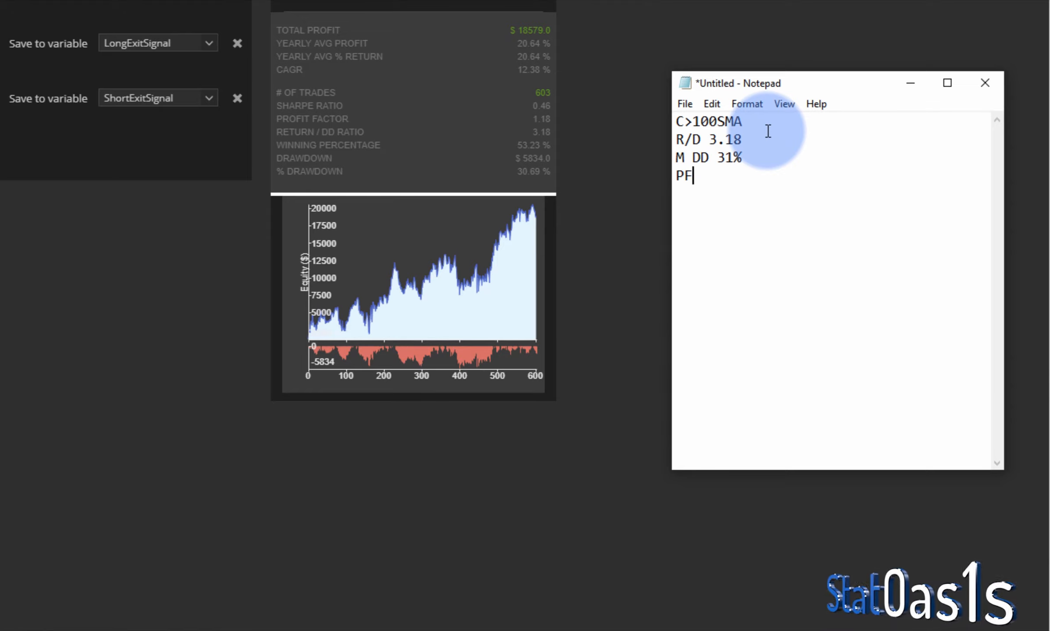
type(" PF 1.18")
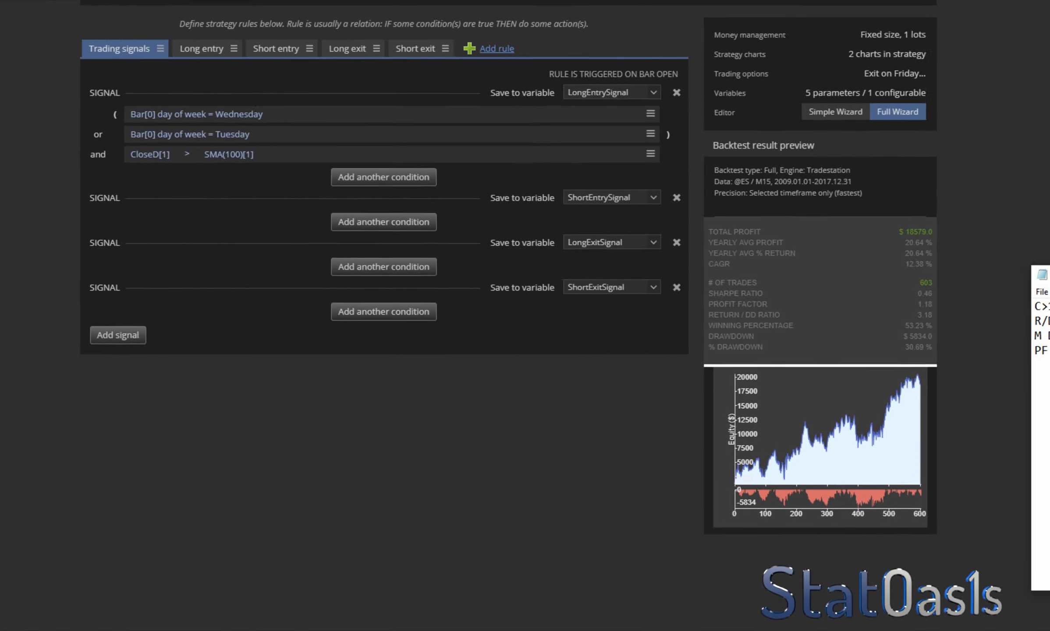
Compute the SMA(100) in the LongEntrySignal condition from the #1 Current / D1 chart and rerun the full backtest.
left_click(263, 174)
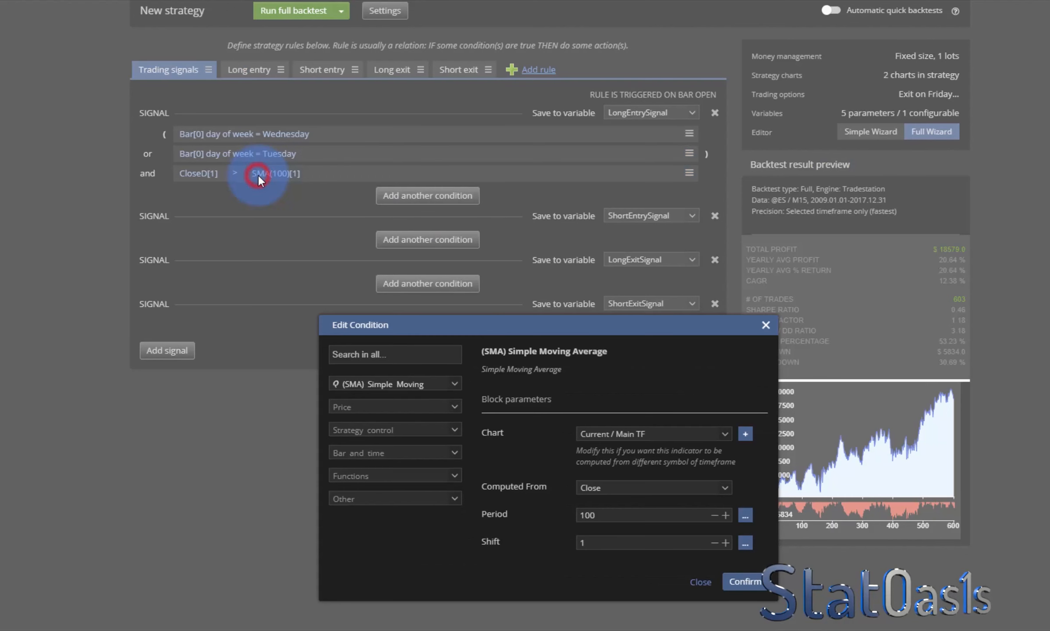
left_click(679, 431)
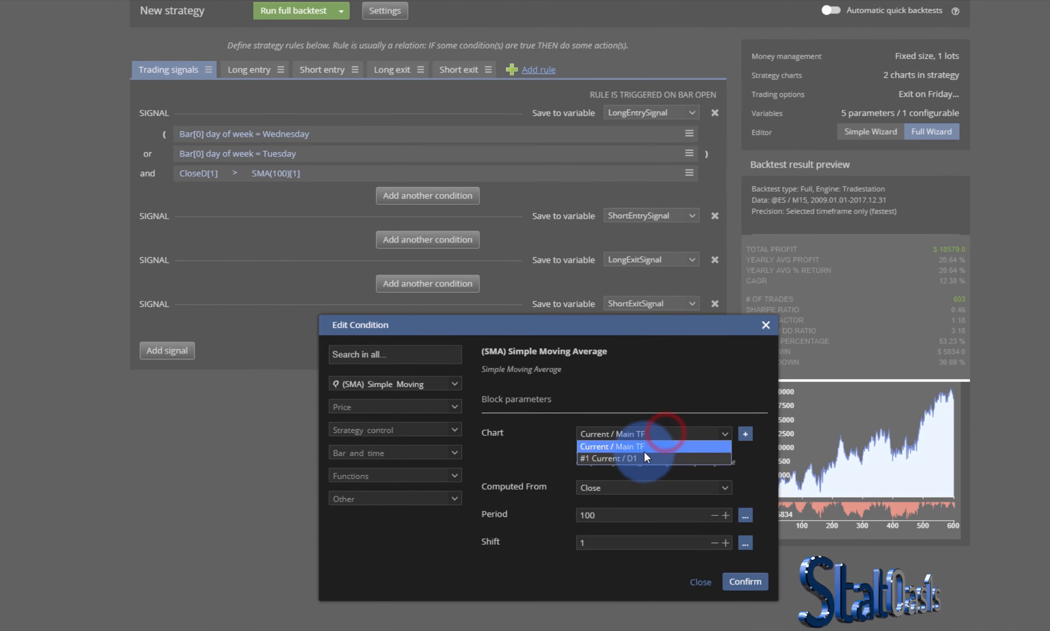
left_click(620, 456)
left_click(740, 583)
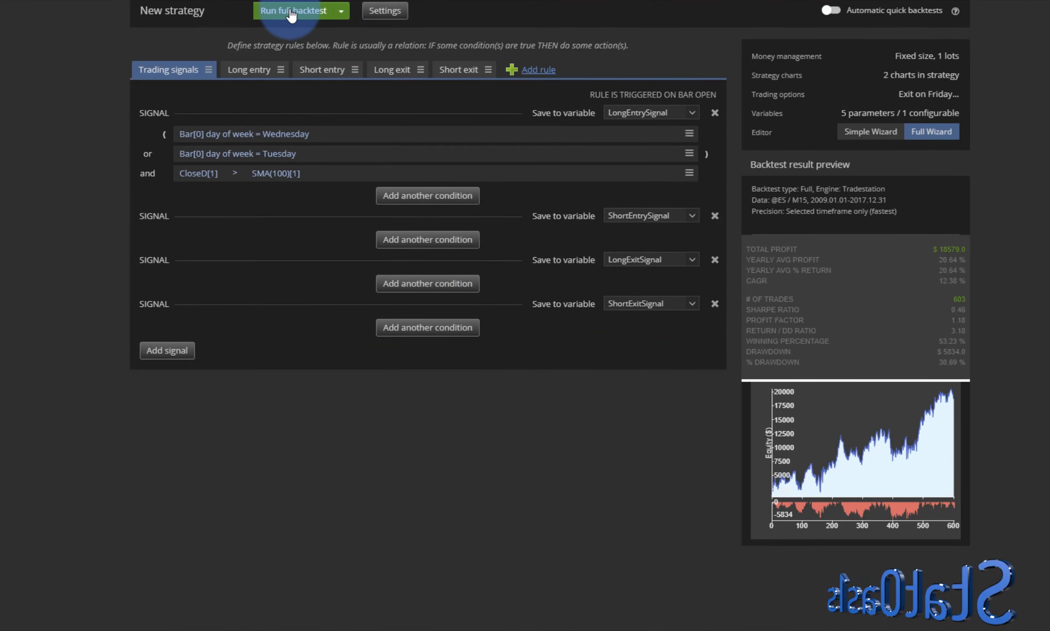
left_click(293, 18)
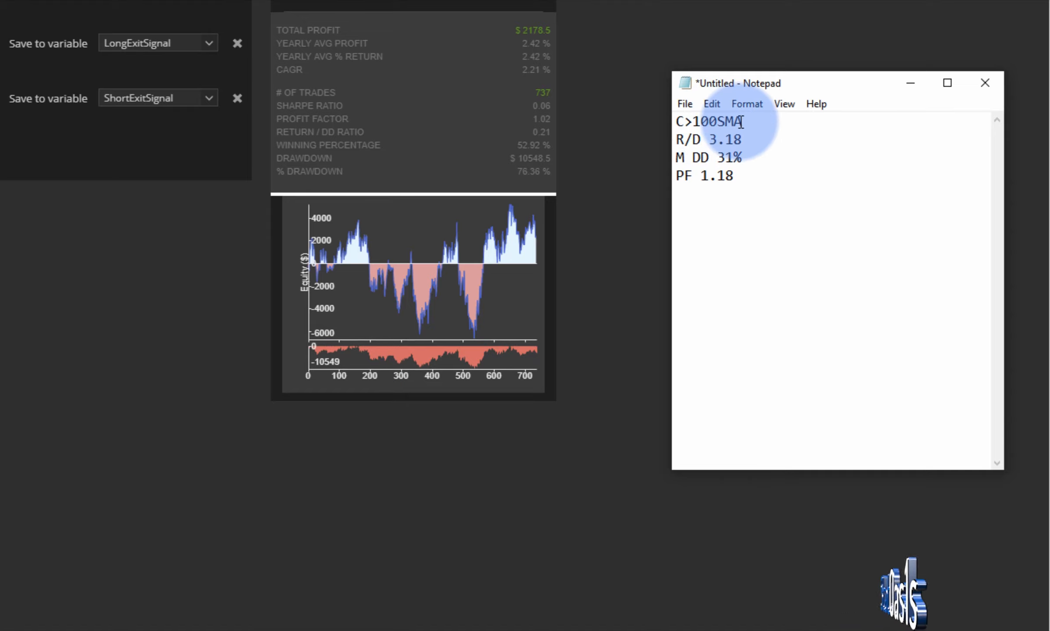
Append "intraday" to the C>100SMA heading in the Notepad notes.
left_click(781, 122)
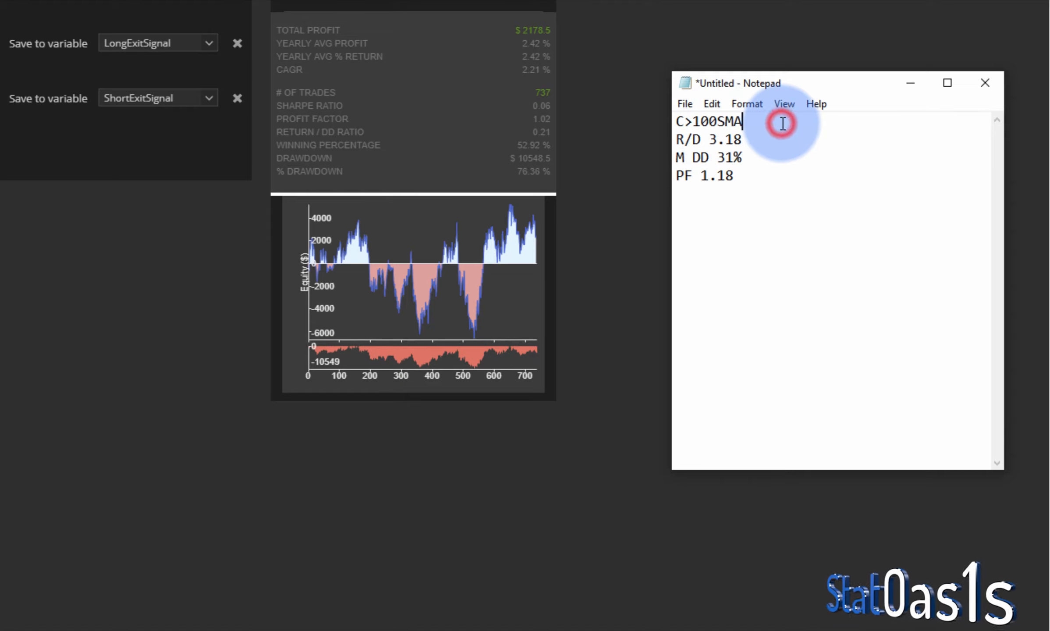
type("intra")
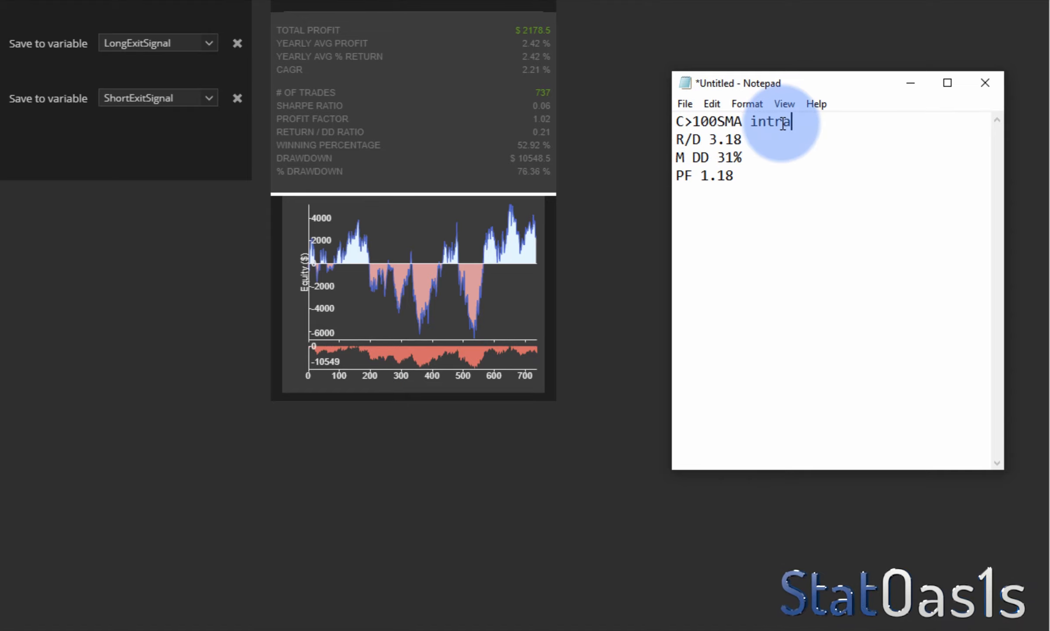
type("day")
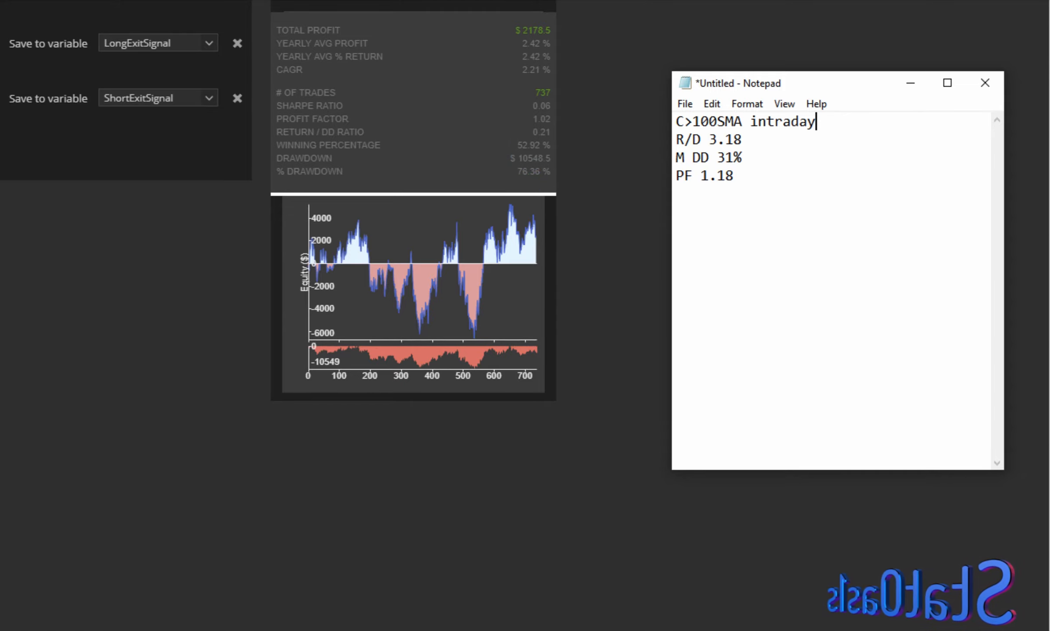
Set the SMA(100) block's chart back to Current / Main TF and run the full backtest again.
left_click(181, 140)
left_click(685, 429)
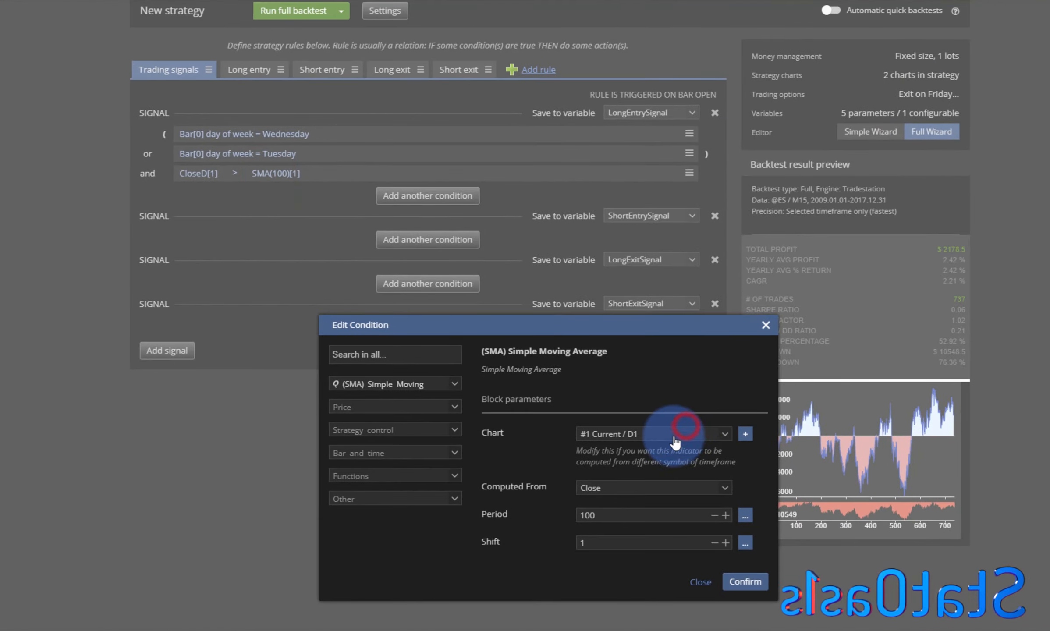
left_click(642, 446)
left_click(745, 583)
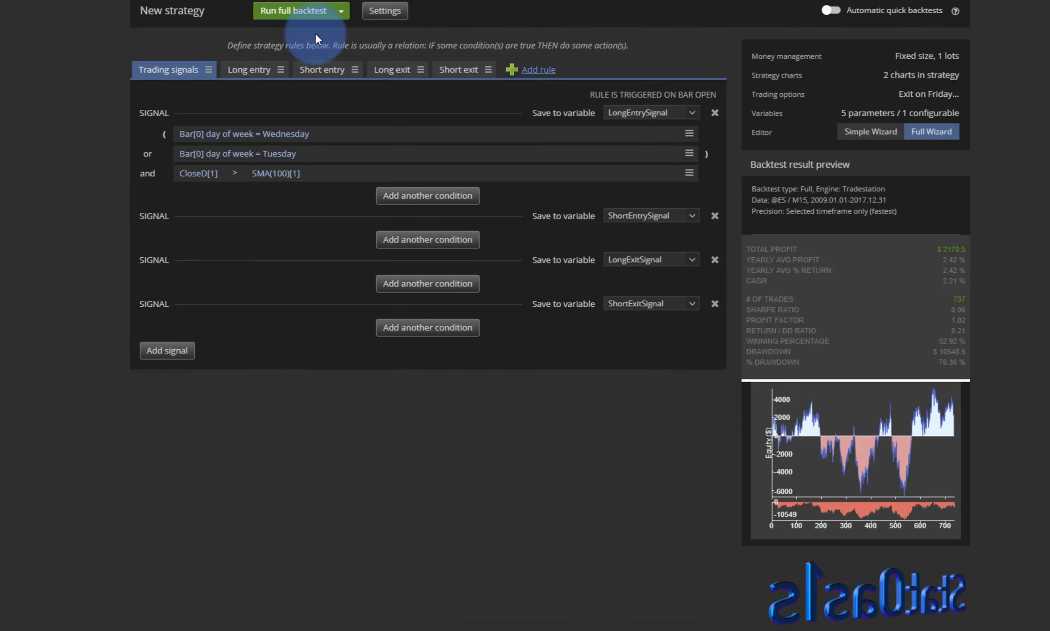
left_click(303, 11)
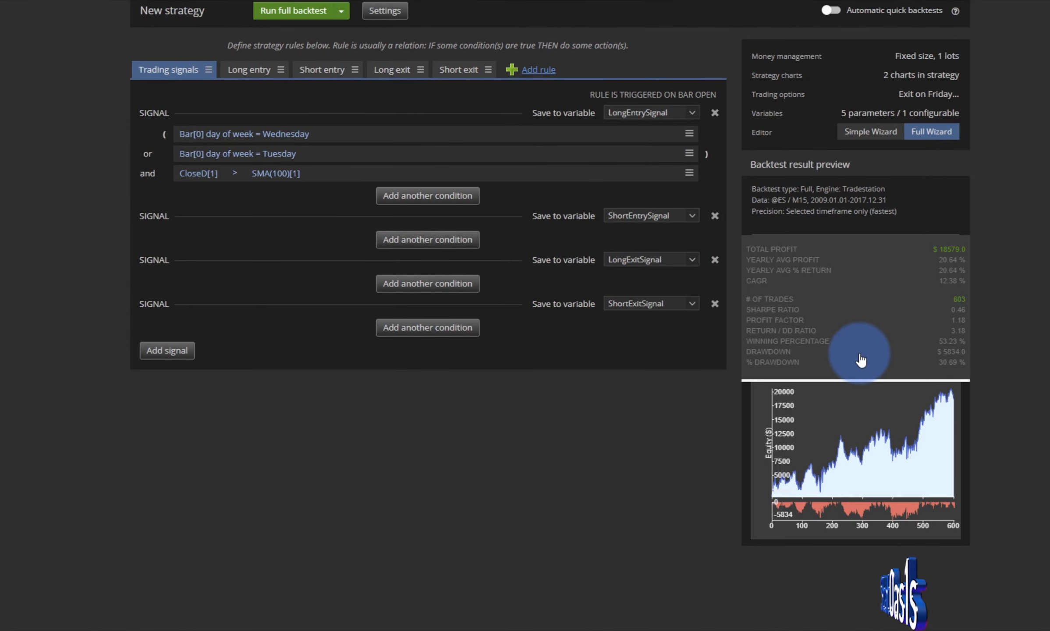
Delete the CloseD[1] > SMA(100)[1] condition from LongEntrySignal, rerun the full backtest, and switch to the Notepad notes to compare.
left_click(689, 173)
left_click(732, 451)
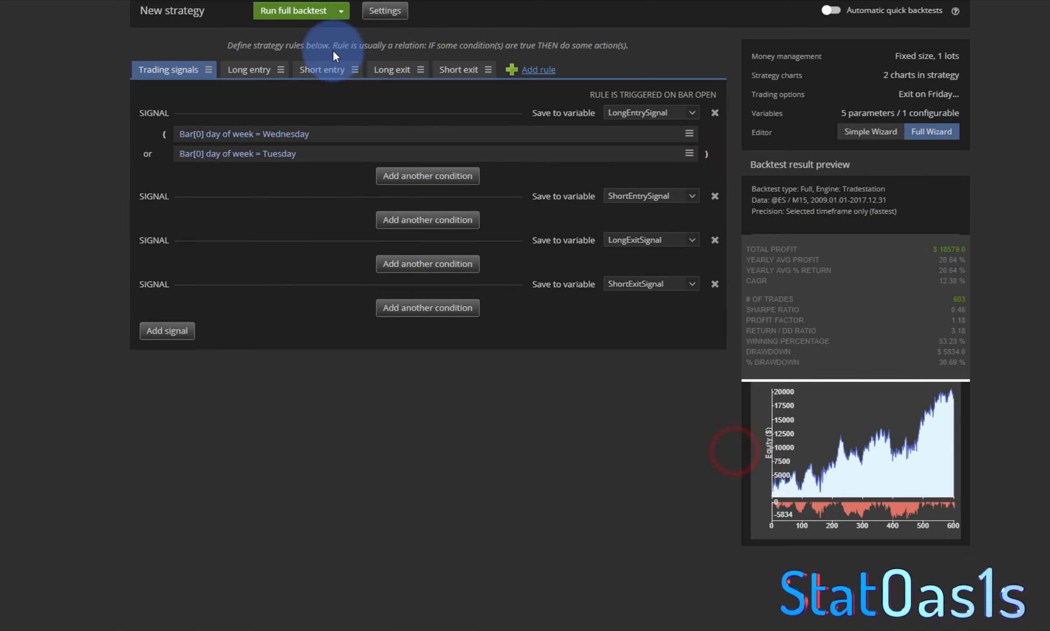
left_click(287, 13)
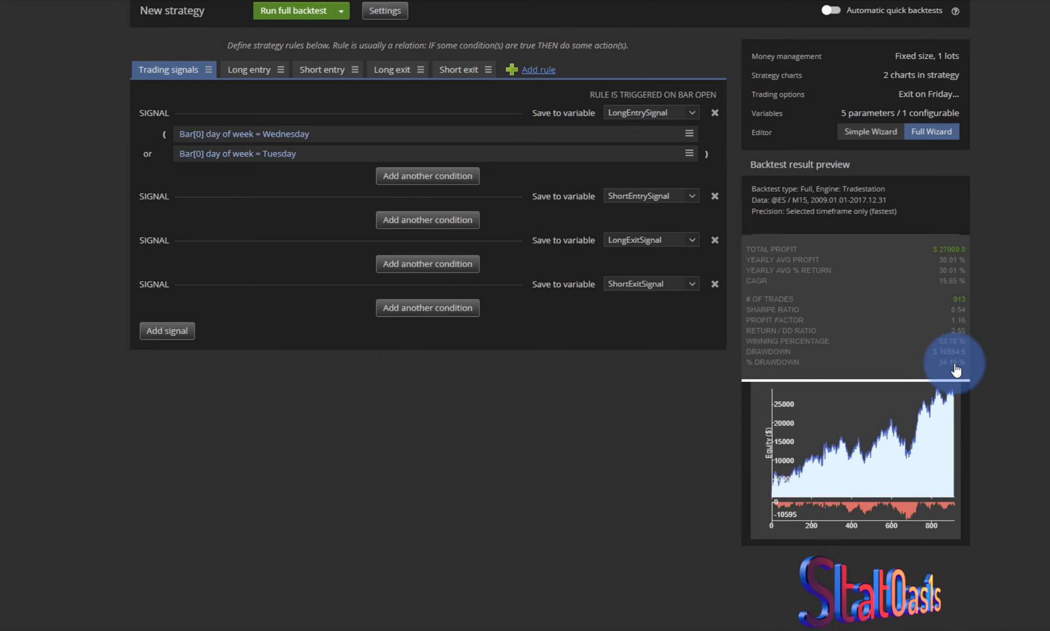
key("alt+Tab")
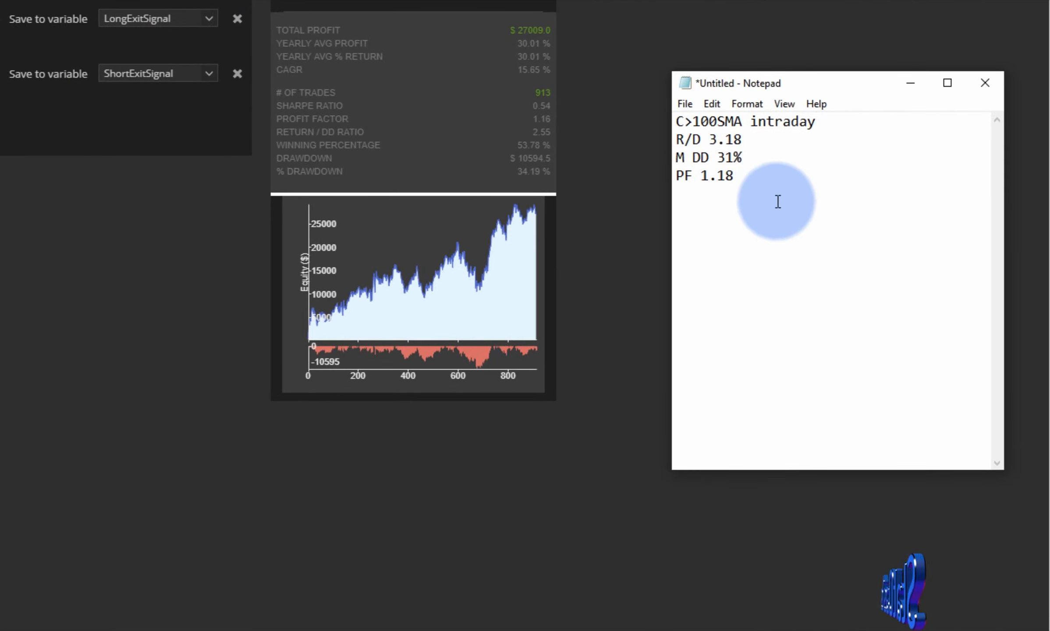
left_click(677, 121)
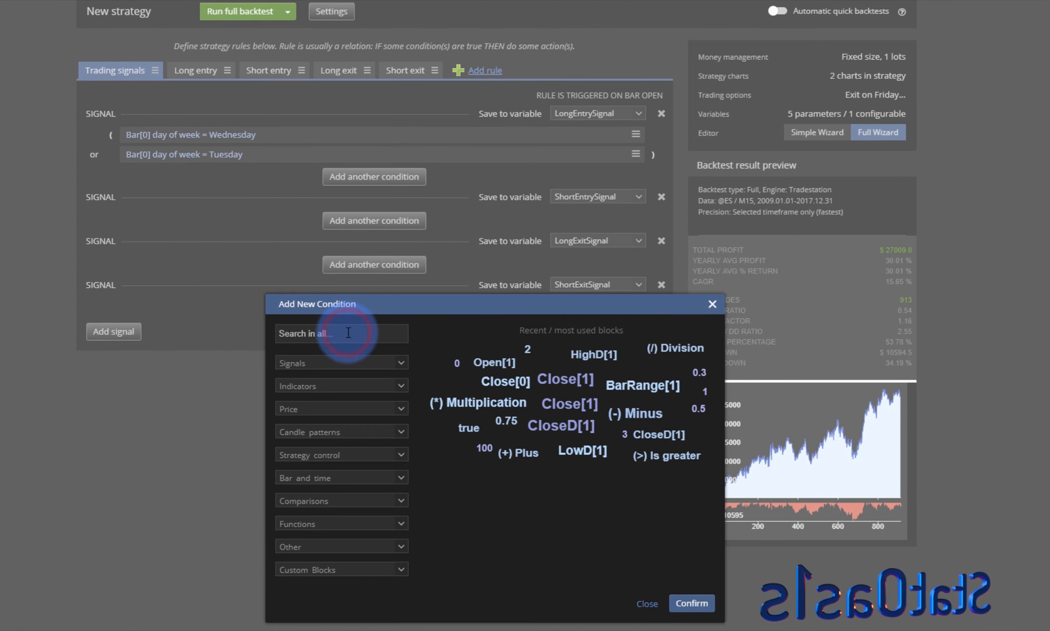
Add a Relative Strength Index block to LongEntrySignal on the main timeframe, computed from Close with period 14 and shift 1.
type("rsi")
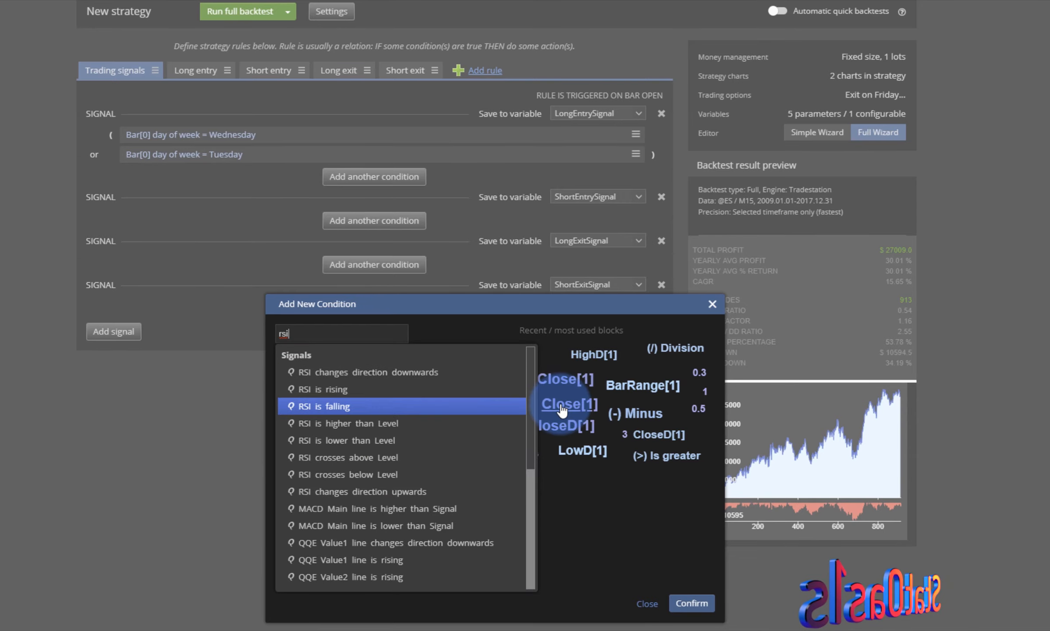
scroll(538, 570, "down", 5)
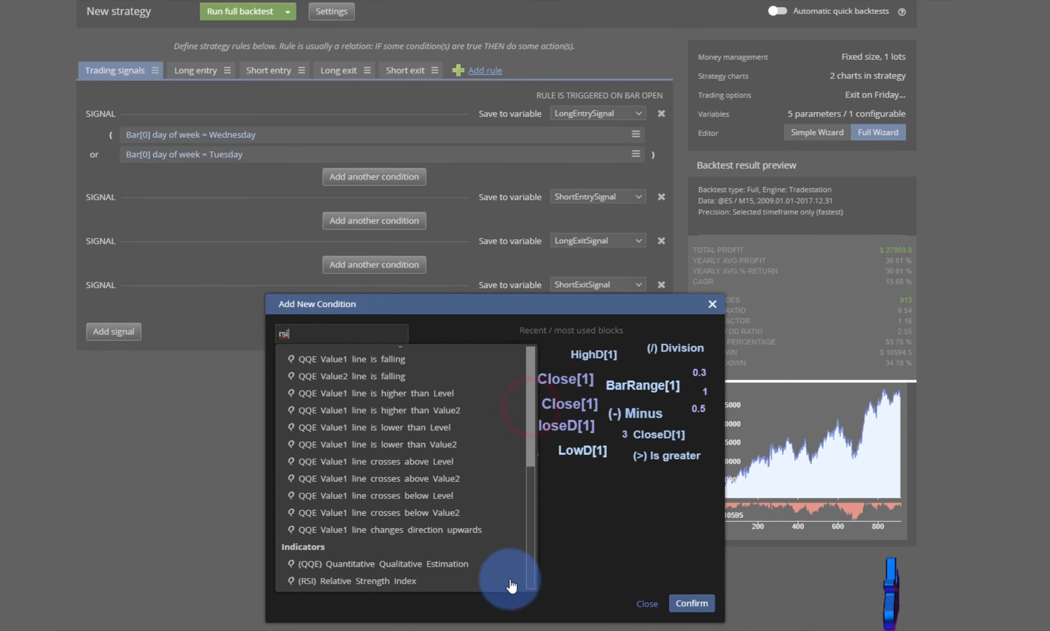
left_click(401, 582)
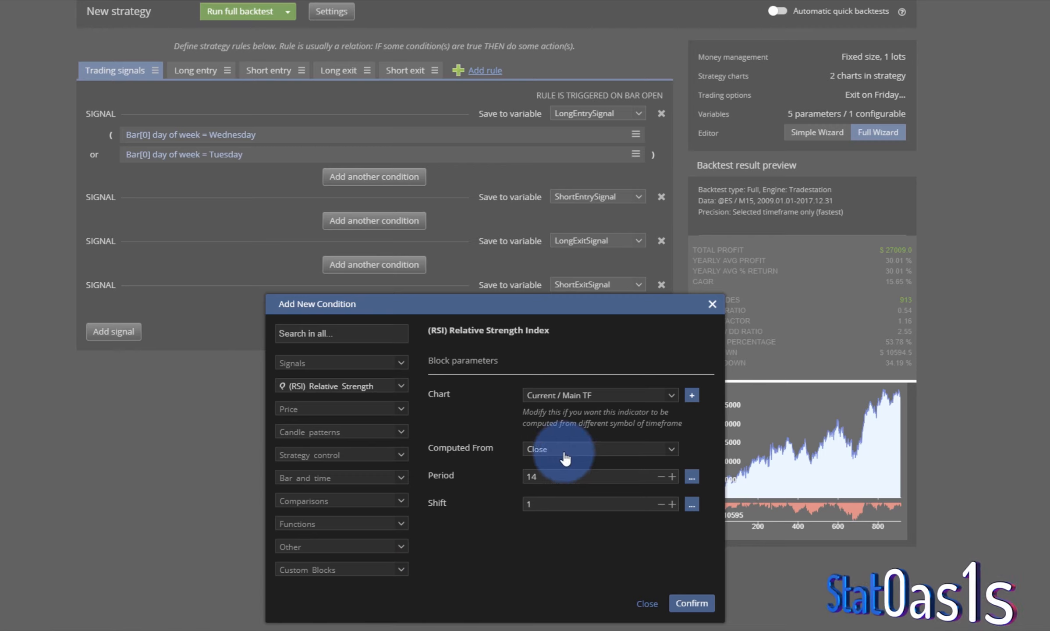
double_click(554, 476)
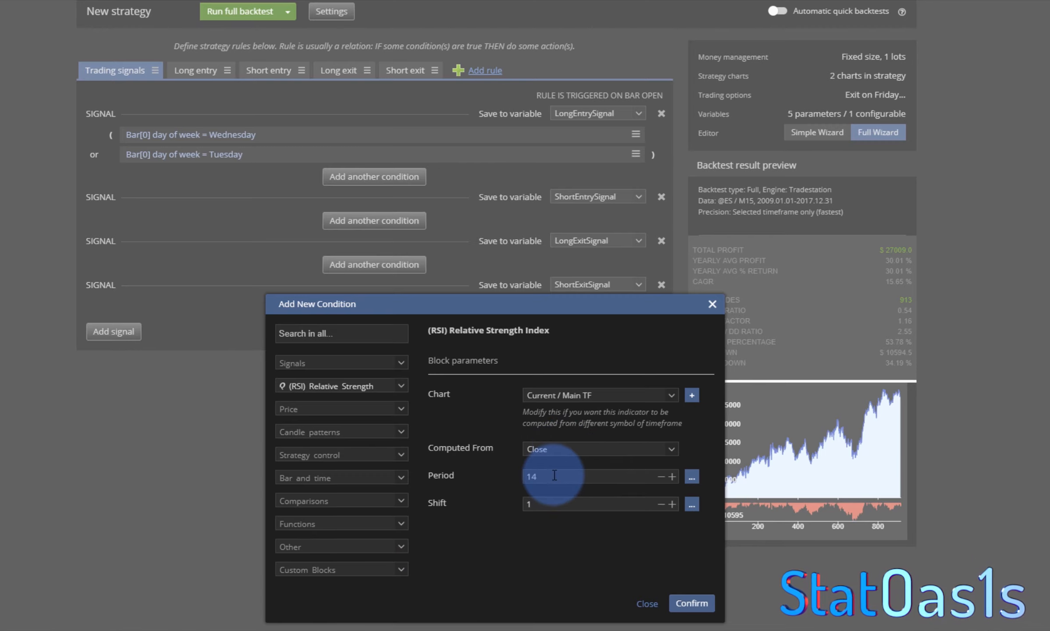
left_click(692, 604)
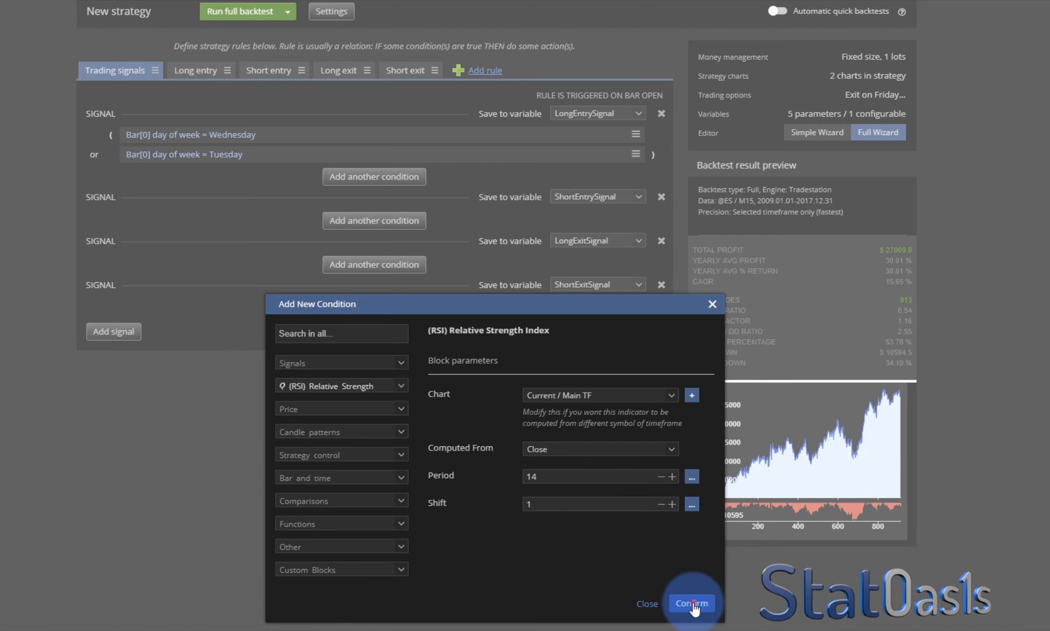
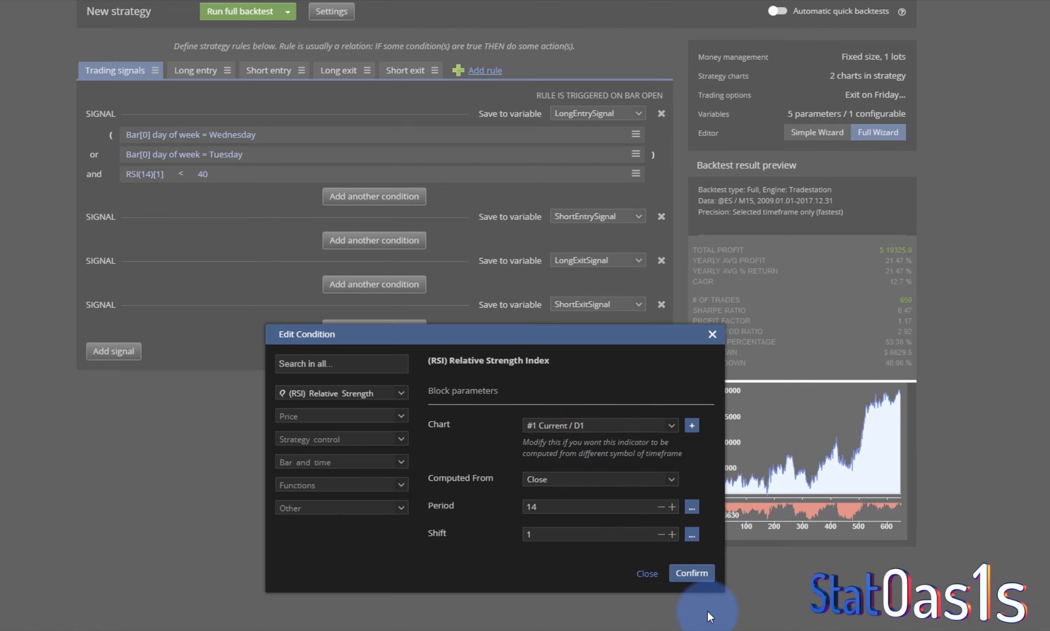
Apply the #1 Current / D1 chart to the RSI(14) block in the RSI below 40 condition.
left_click(692, 573)
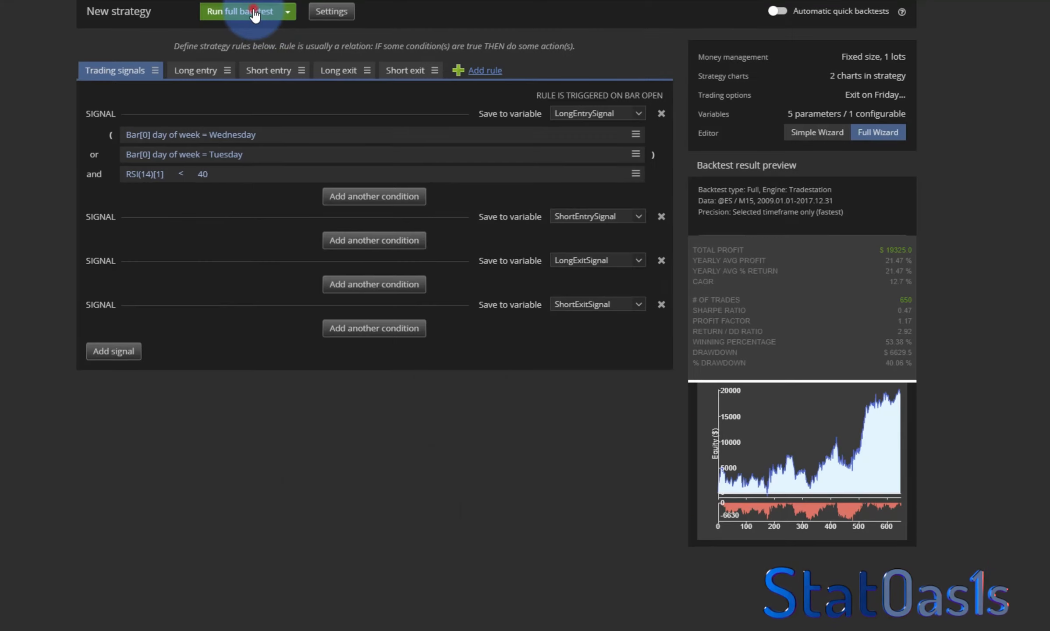
Run the full backtest with the daily RSI(14)[1] < 40 filter and switch to the Notepad notes.
left_click(253, 11)
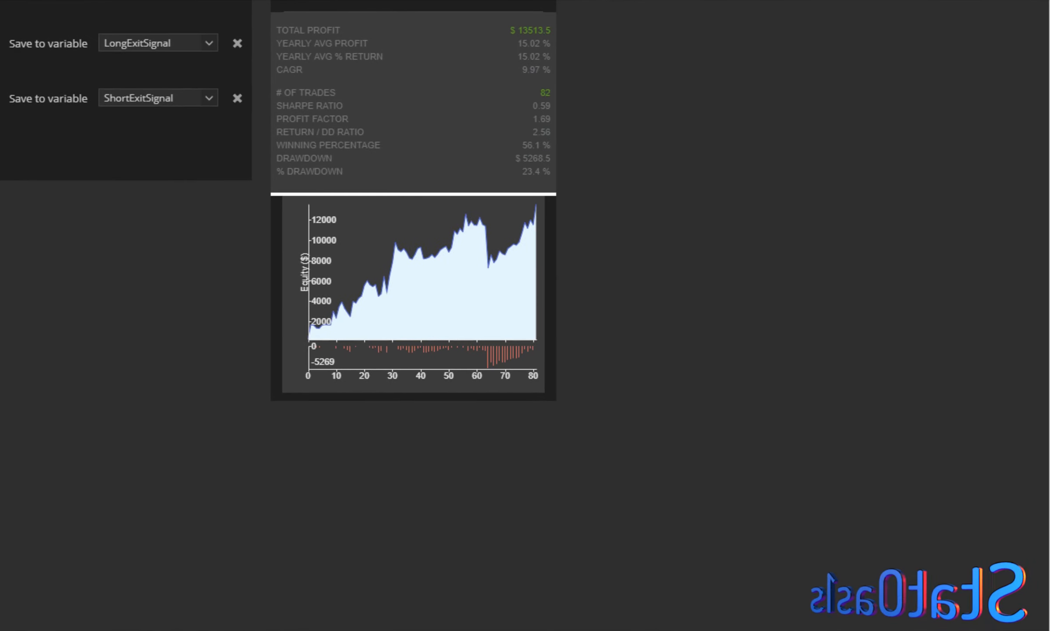
key("alt+Tab")
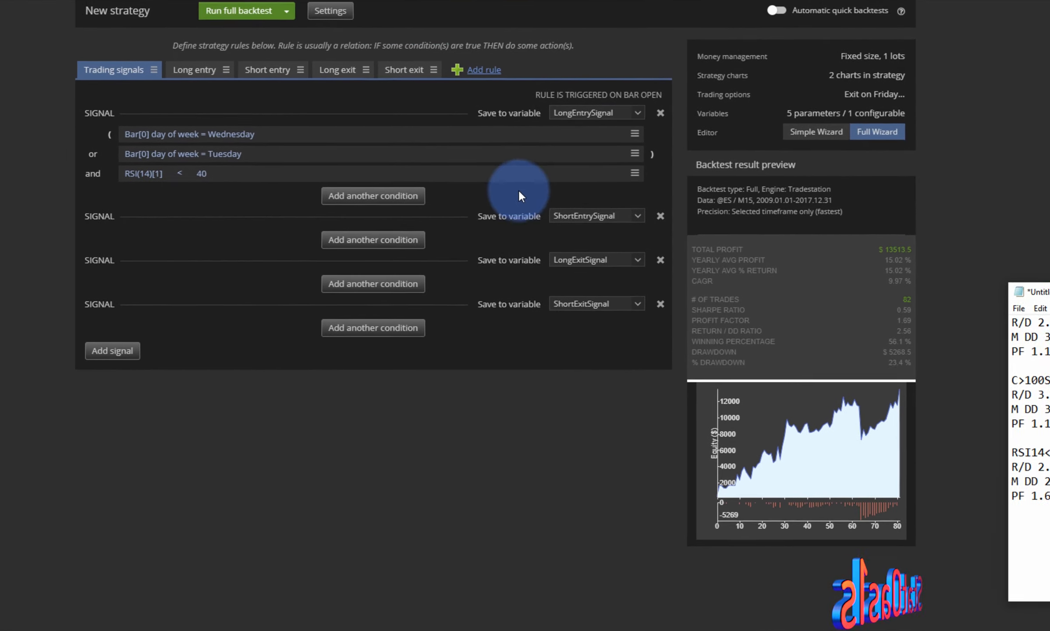
Delete the RSI(14)[1] < 40 condition from LongEntrySignal in the strategy editor.
left_click(519, 193)
left_click(634, 173)
left_click(656, 452)
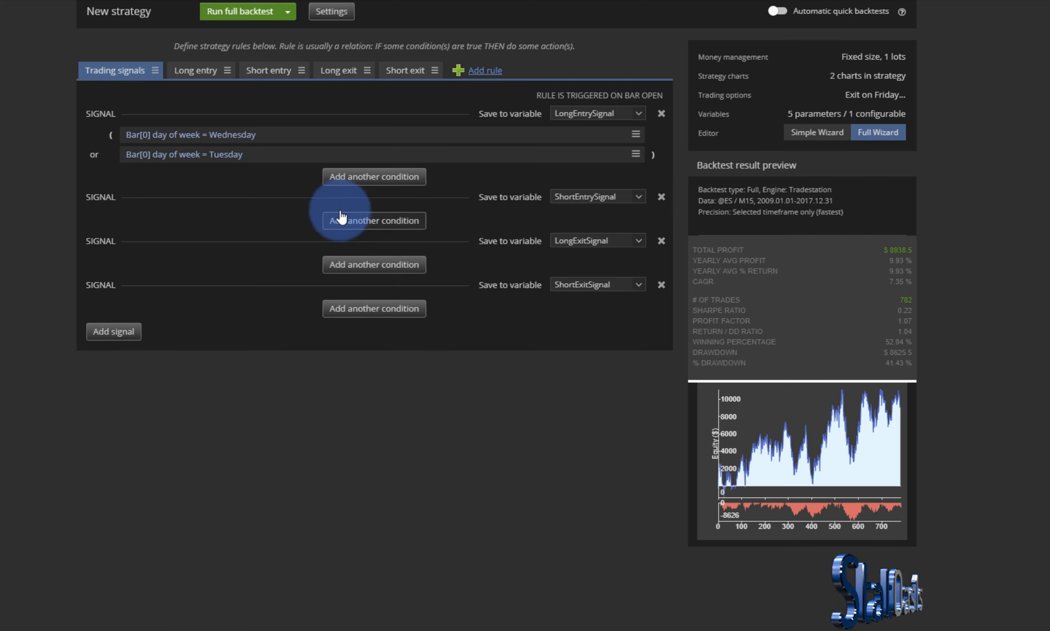
Add a Daily Close condition with shift 1 on Current / Main TF to LongEntrySignal and set its comparison to Is lower.
left_click(362, 177)
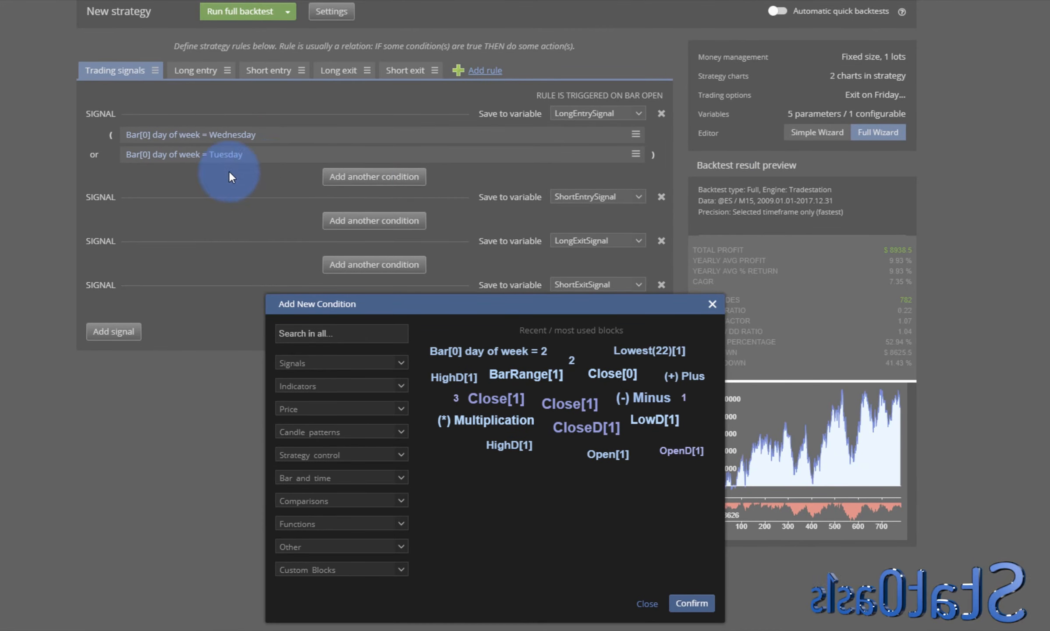
left_click(343, 414)
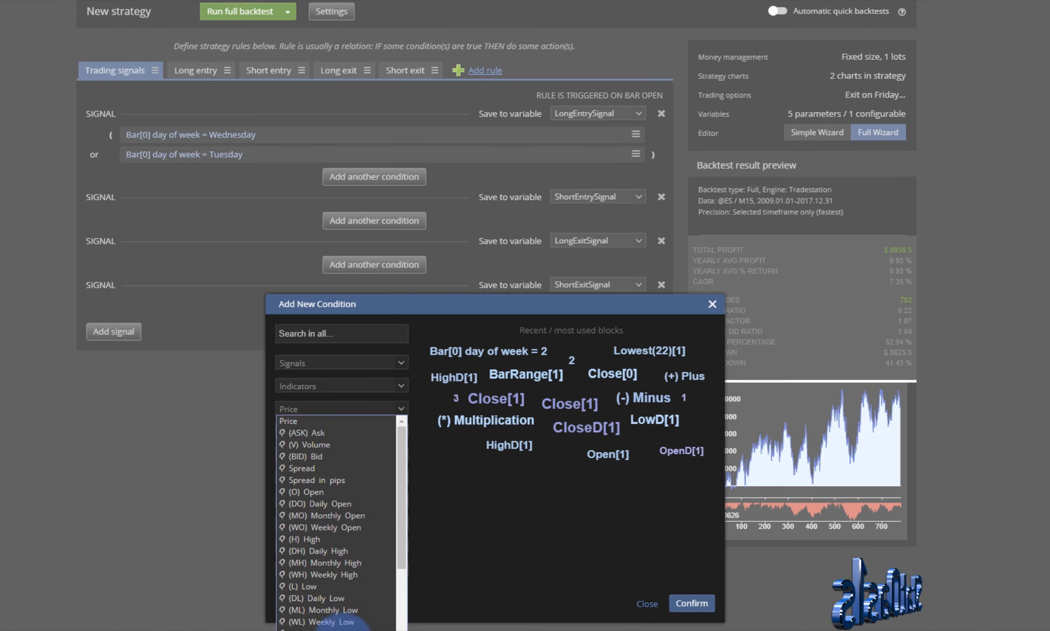
left_click(346, 630)
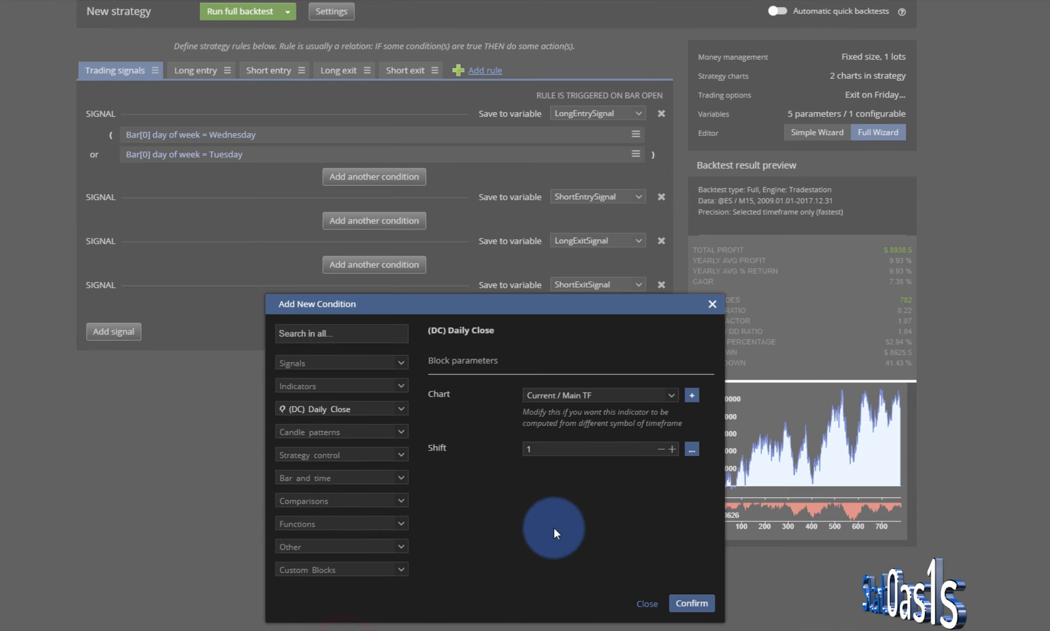
left_click(684, 600)
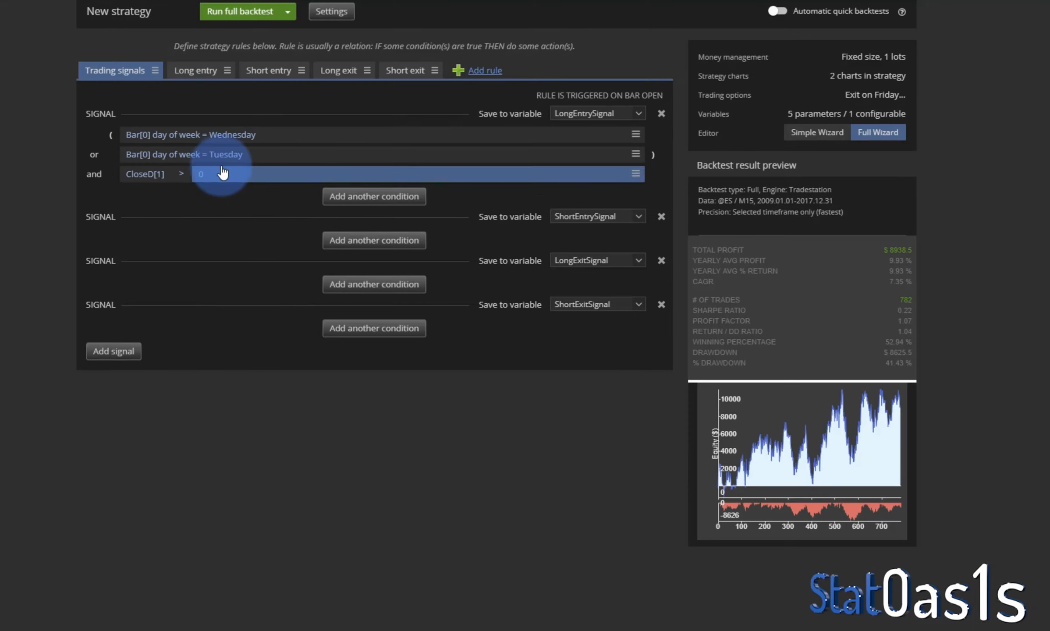
left_click(181, 176)
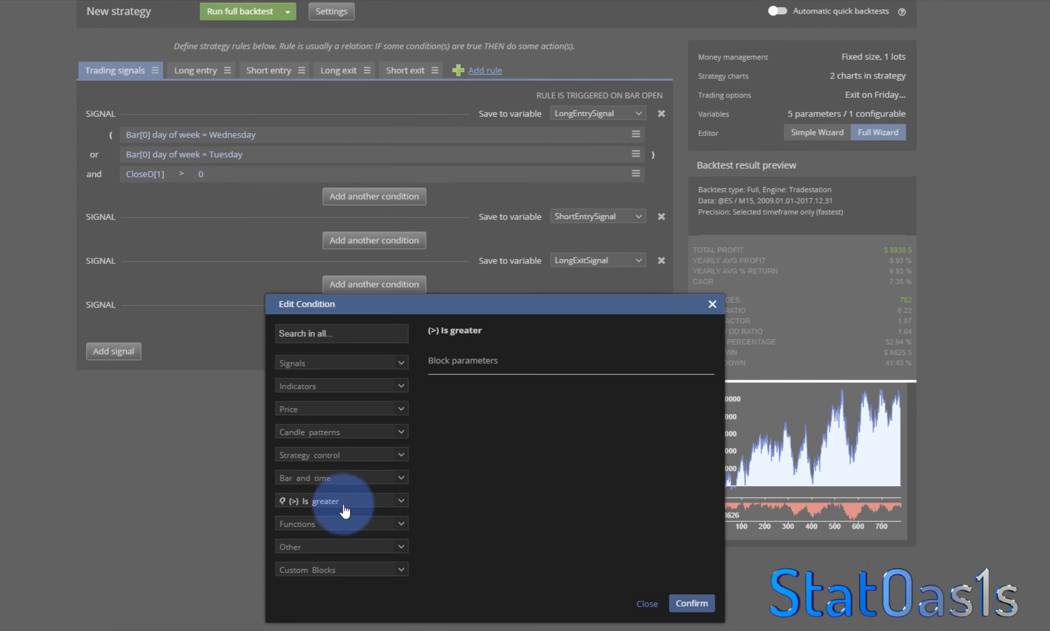
left_click(343, 501)
left_click(310, 548)
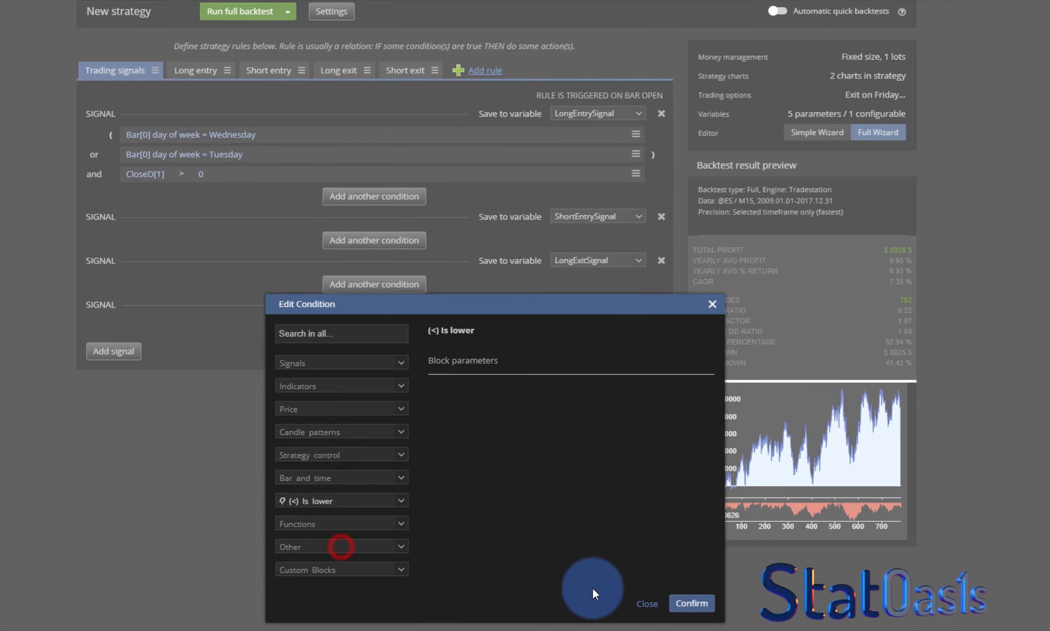
left_click(691, 602)
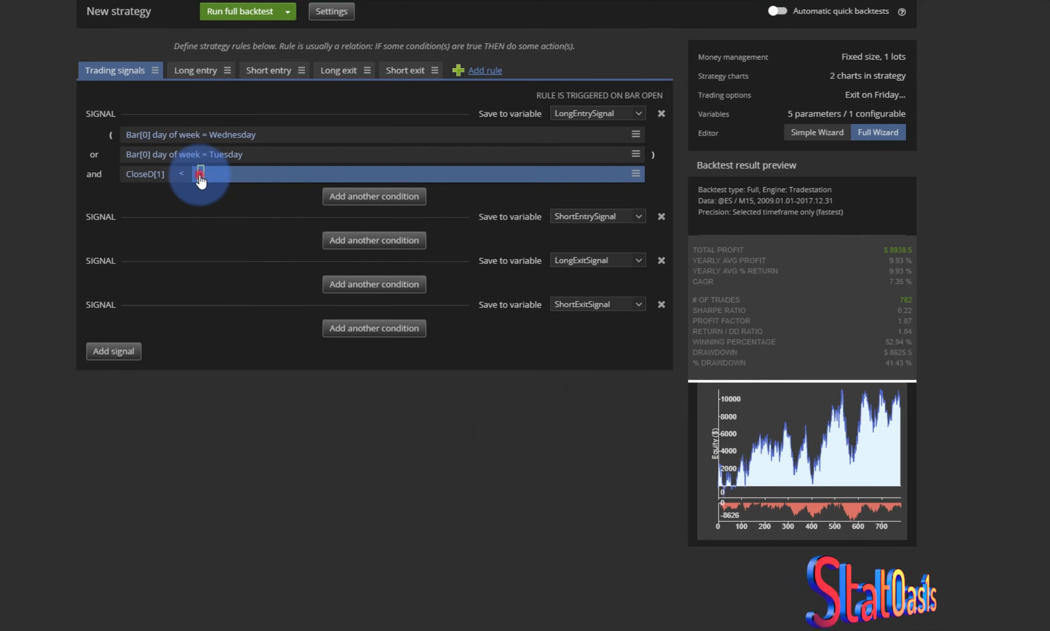
Replace the number 0 in the CloseD[1] condition with Daily Open, shift 1, on Current / Main TF.
left_click(201, 173)
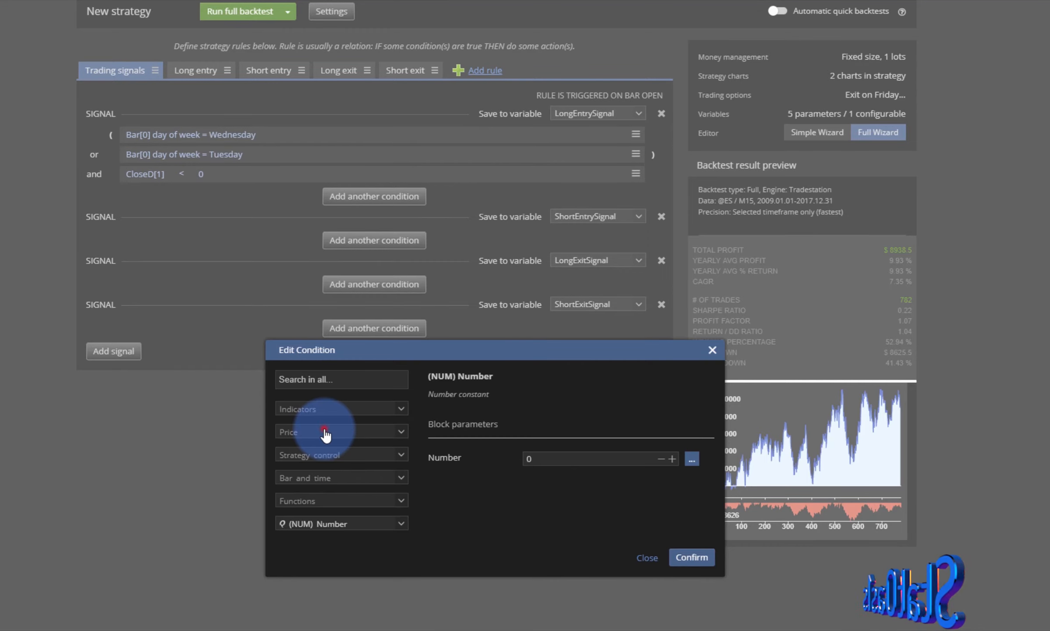
left_click(325, 433)
left_click(348, 522)
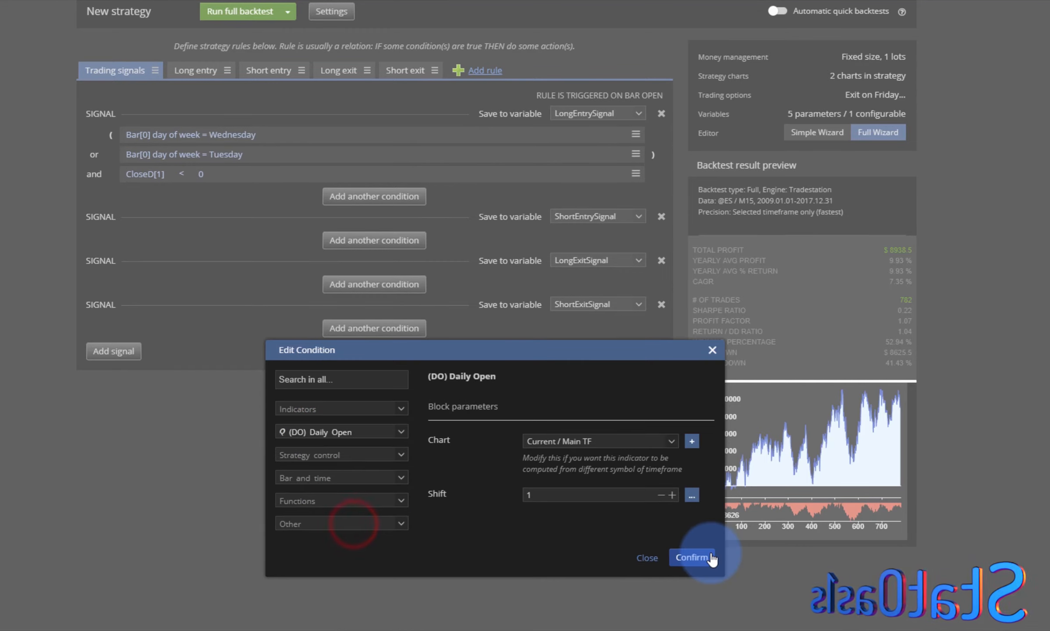
left_click(692, 557)
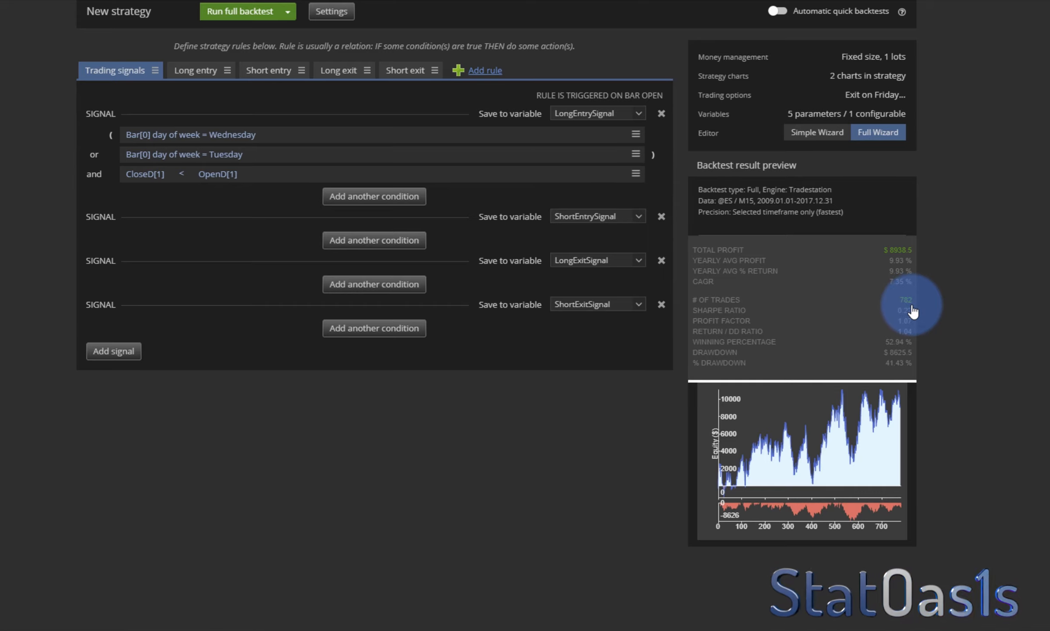
Run the full backtest with the CloseD[1] < OpenD[1] filter and switch to the Notepad notes.
left_click(250, 13)
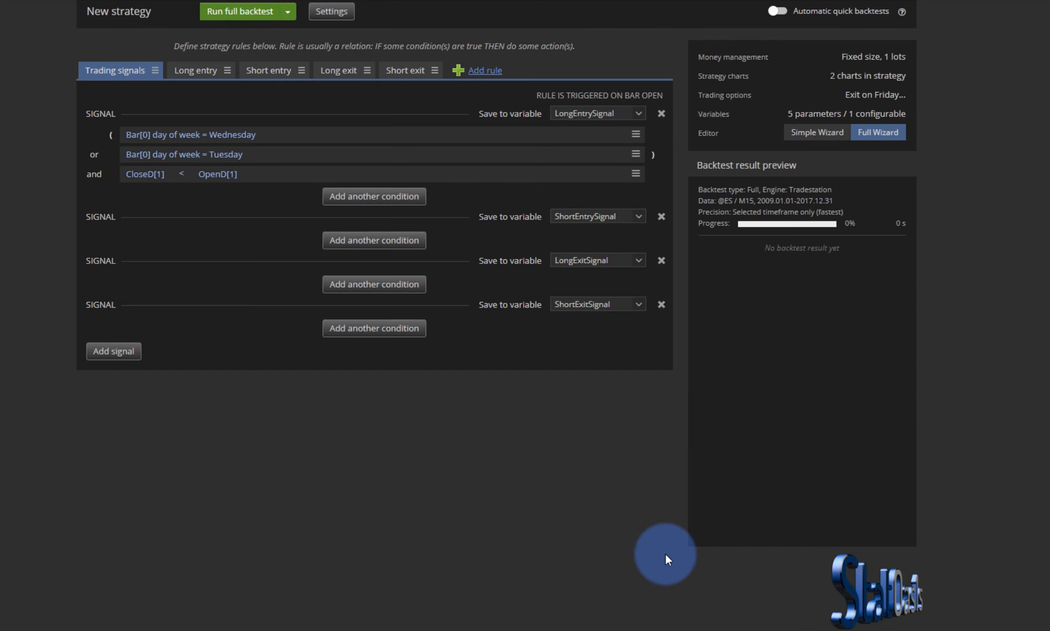
key("alt+Tab")
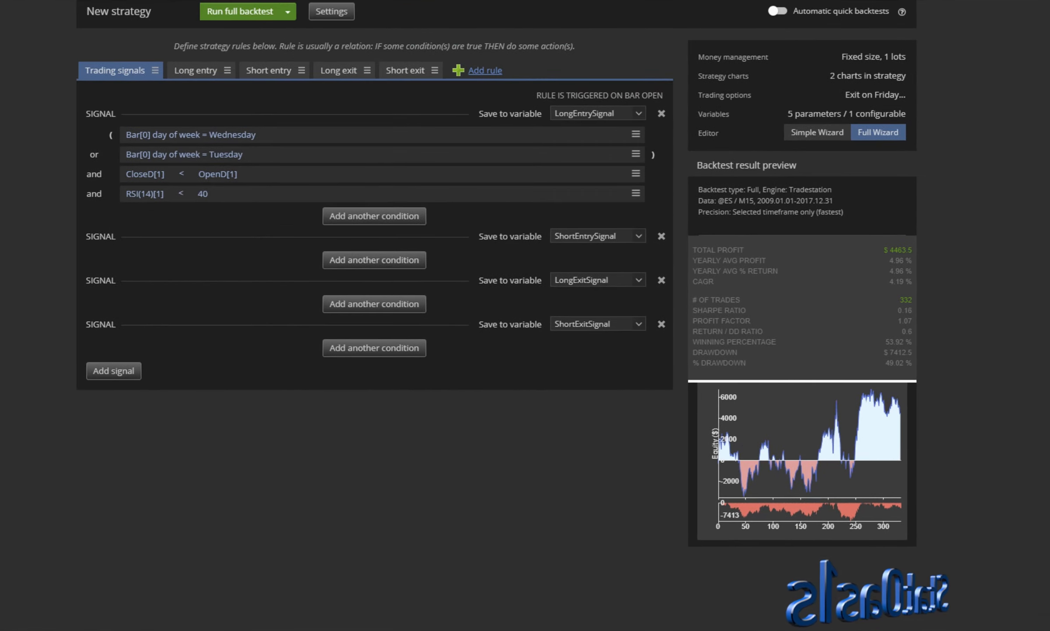
key("alt+Tab")
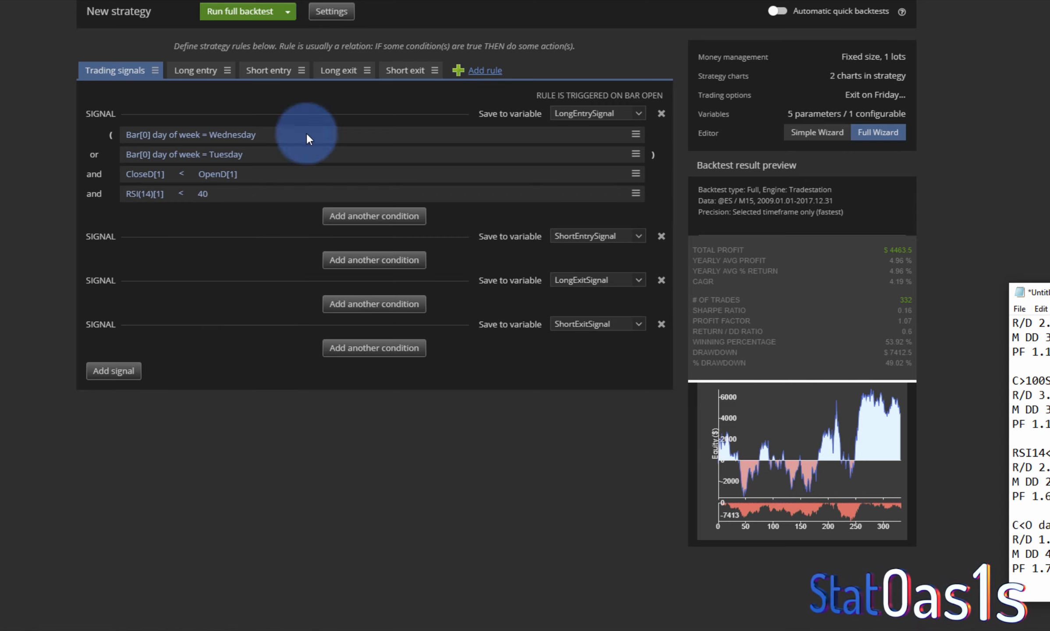
Run the full backtest with both the CloseD and RSI filters, and put a + between the RSI14<40 daily and C<O daily[1] notes in Notepad.
left_click(236, 13)
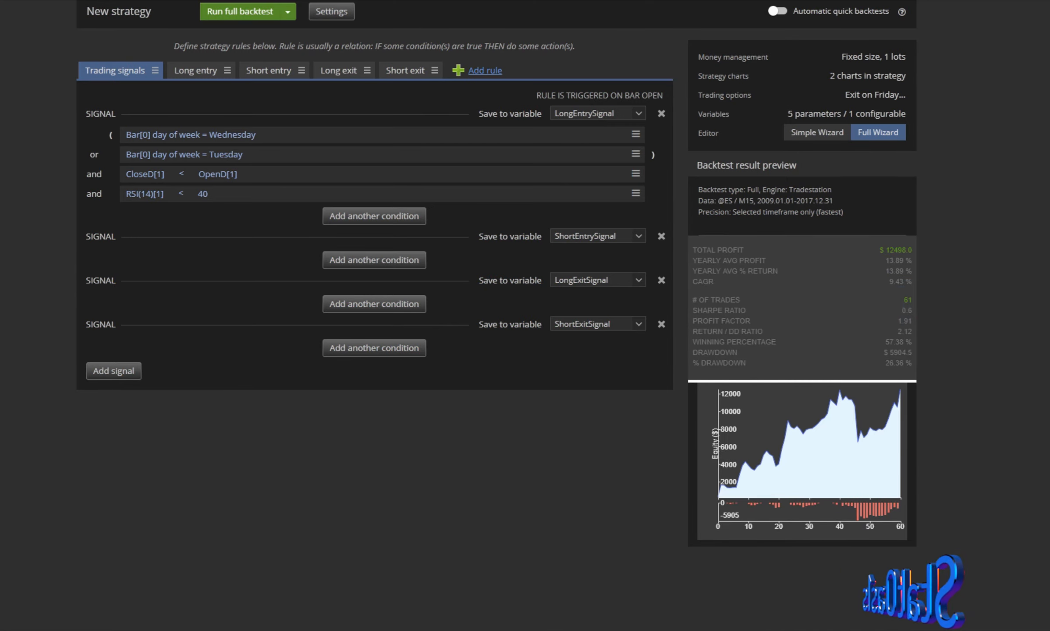
key("alt+Tab")
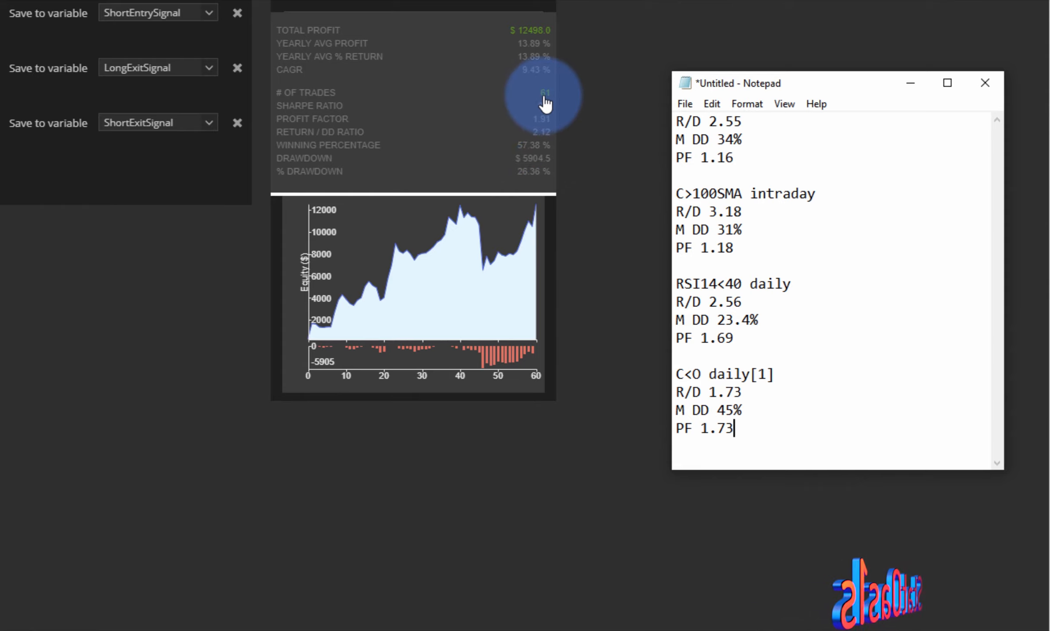
left_click(737, 354)
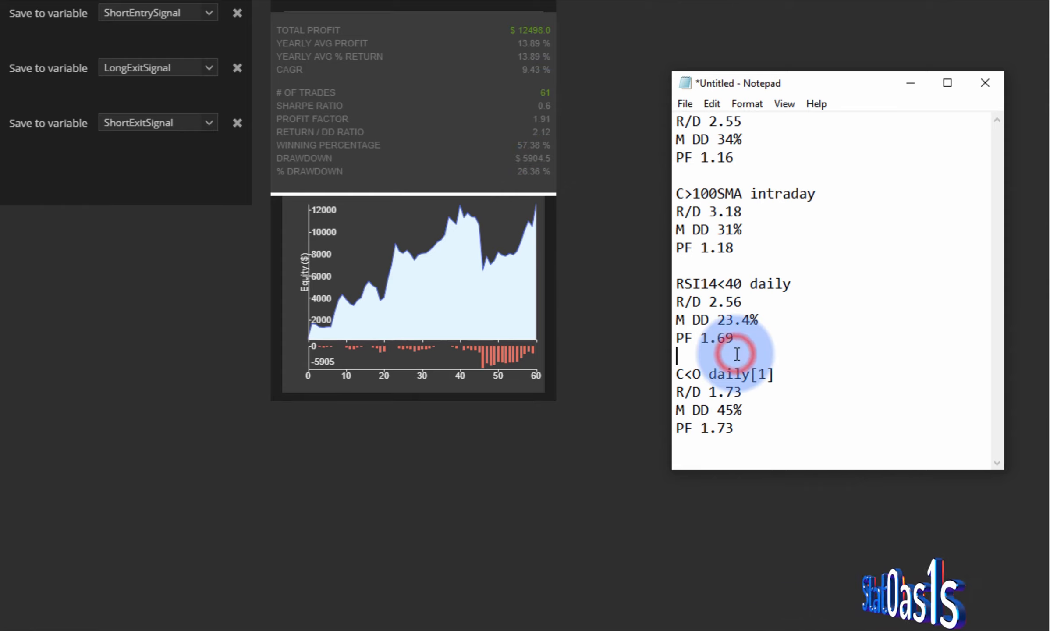
type("+")
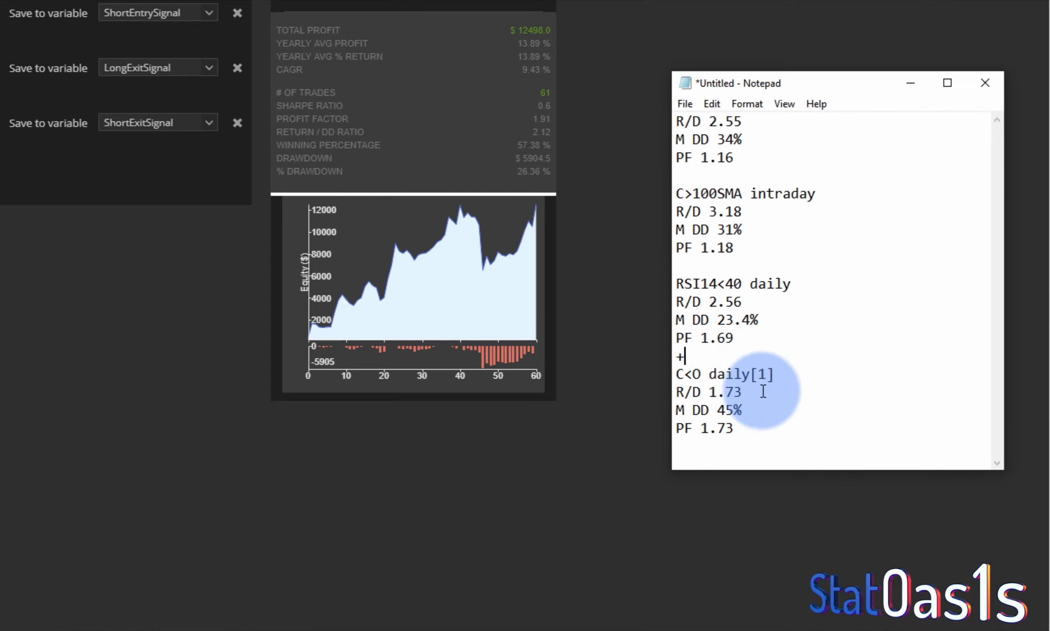
Append an = line below the C<O daily[1] notes, followed by R/D 2.12, M DD 26.4% and PF 1.91 on separate lines.
left_click(750, 429)
key("Return")
key("Return")
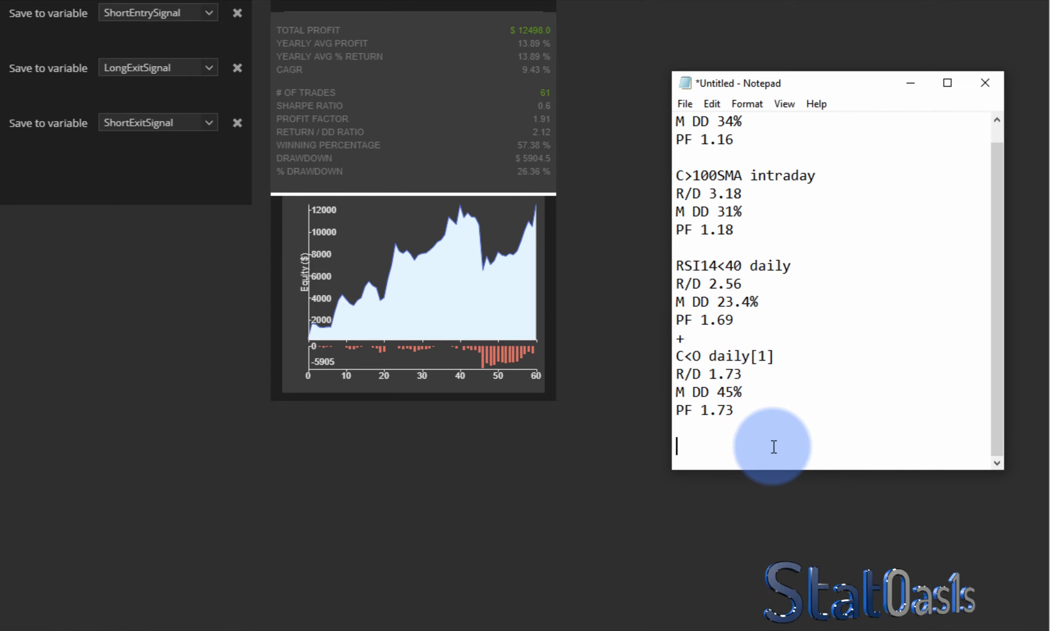
key("BackSpace")
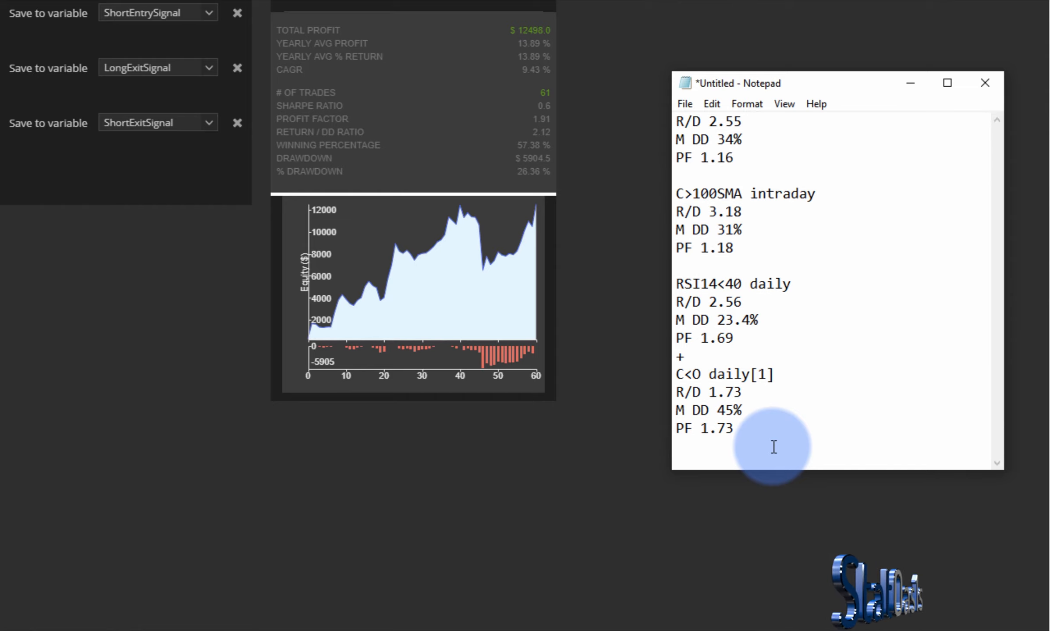
type("=")
key("Return")
type("R/D 2.12")
key("Return")
type("M DD 26.4%")
key("Return")
type("PF 1.91")
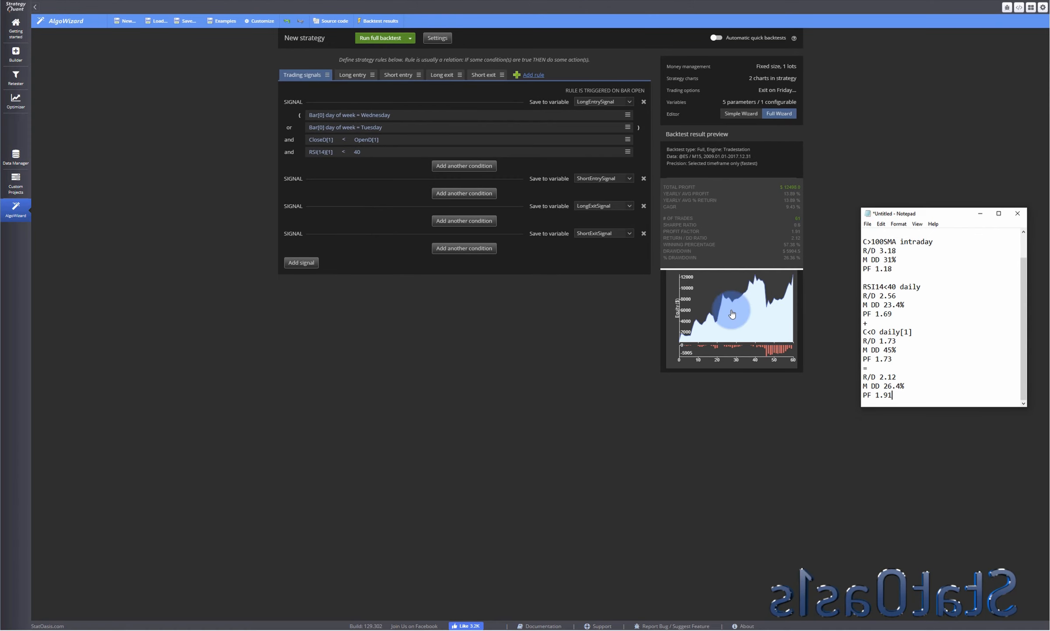
Open the detailed backtest results and examine the trade analysis, including the profit and loss by year.
left_click(732, 313)
left_click(167, 58)
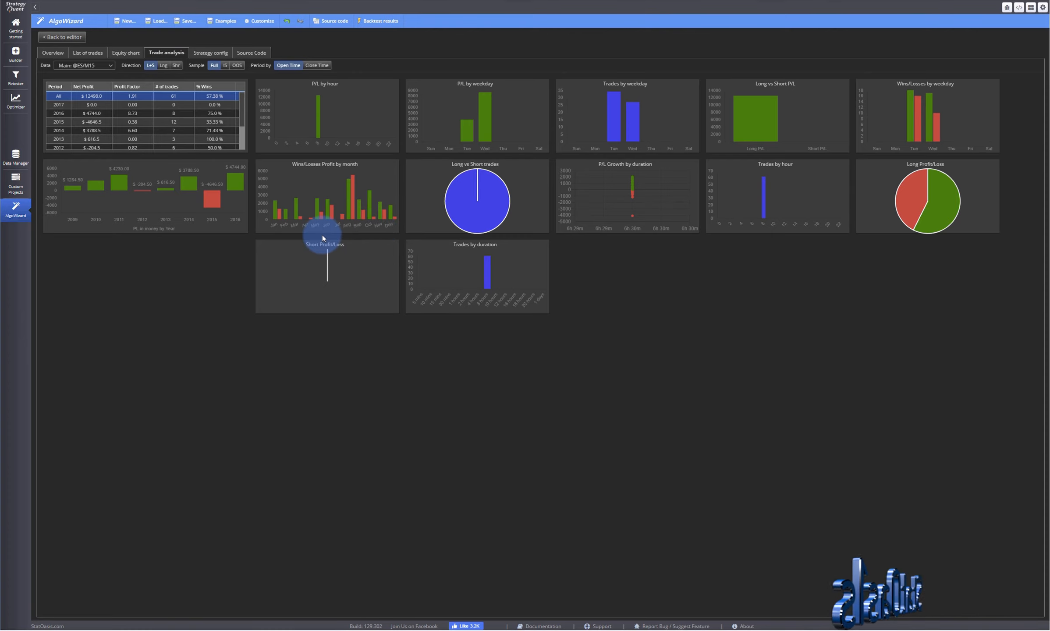
mouse_move(210, 200)
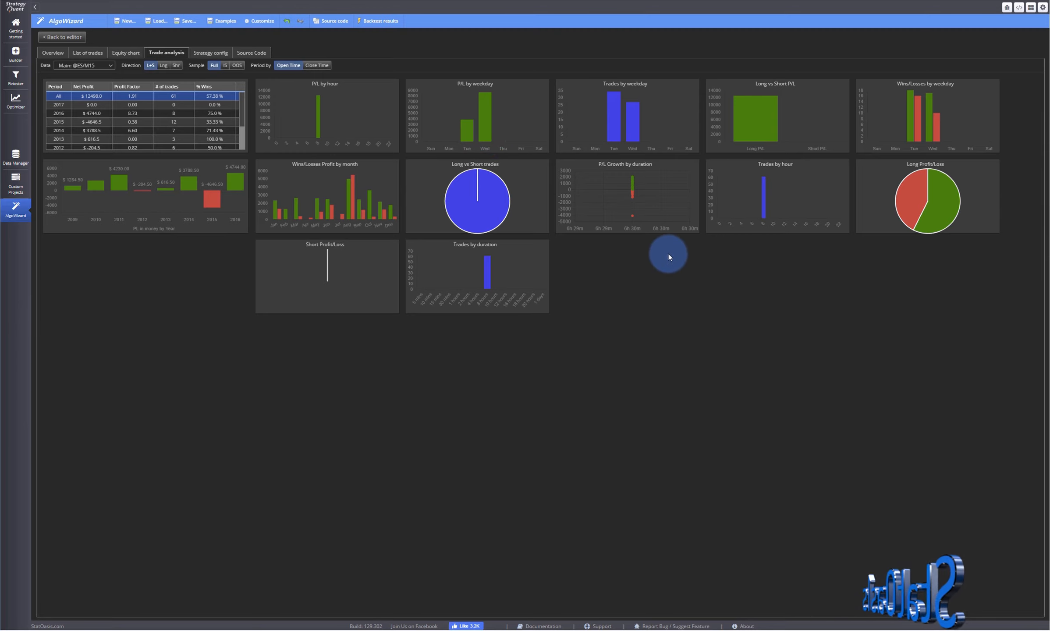
Reset the backtest dates to the full available range, ending 2020.10.02, and run the full backtest.
left_click(60, 38)
left_click(433, 38)
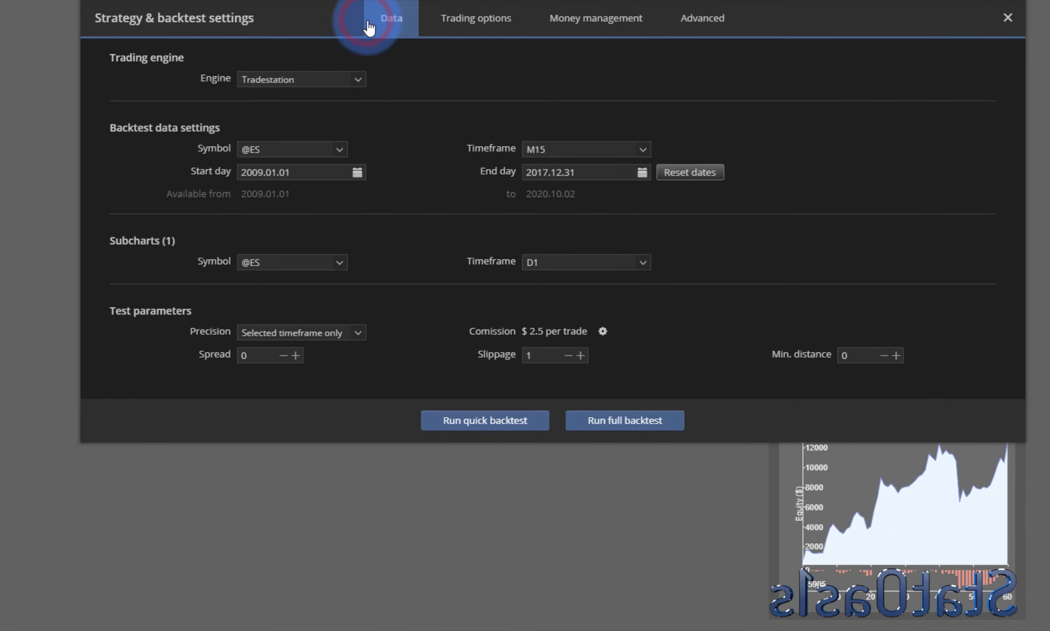
left_click(695, 172)
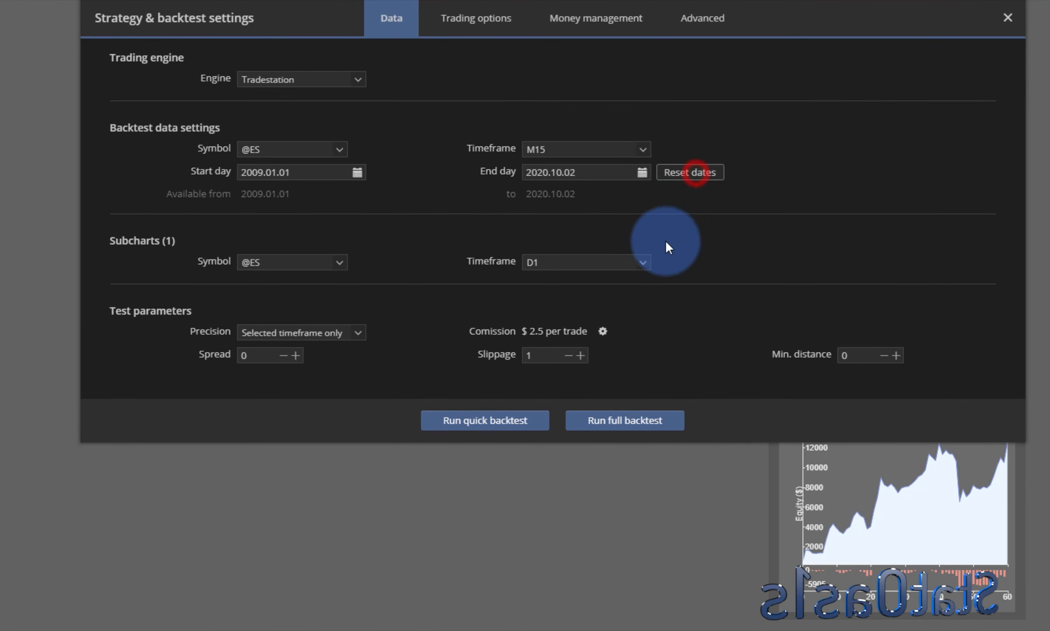
left_click(629, 421)
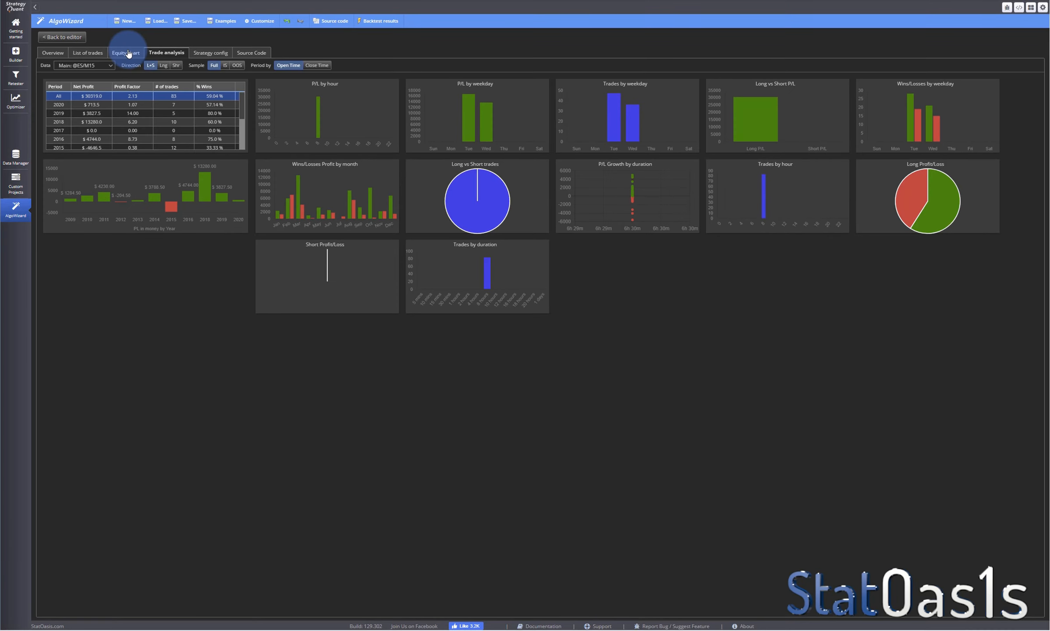
Examine the full-period equity chart, checking the balance and drawdown around the 2020 dip.
left_click(127, 53)
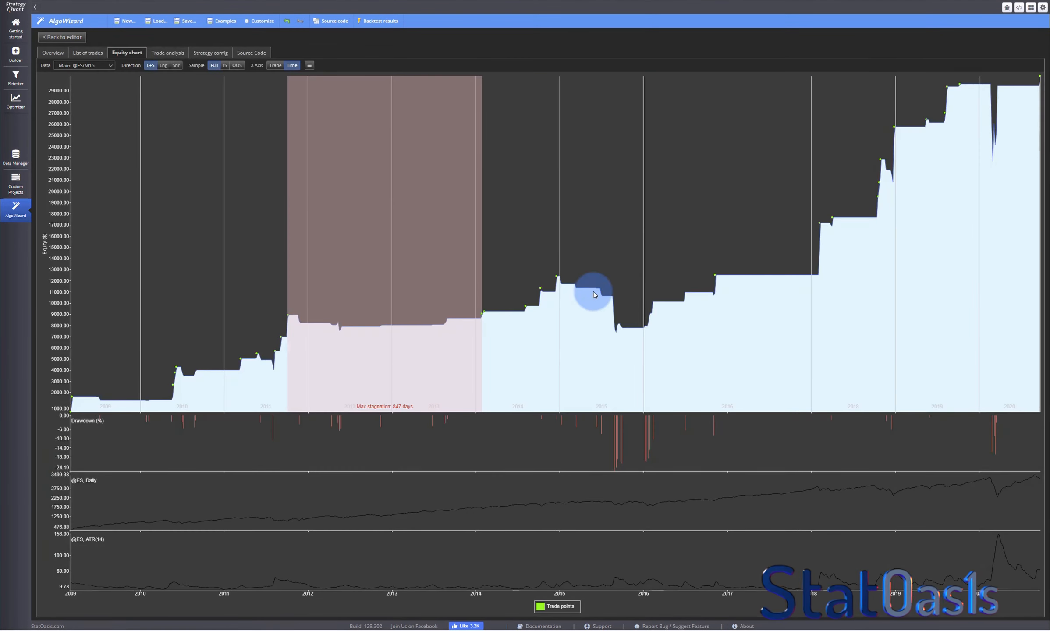
mouse_move(595, 295)
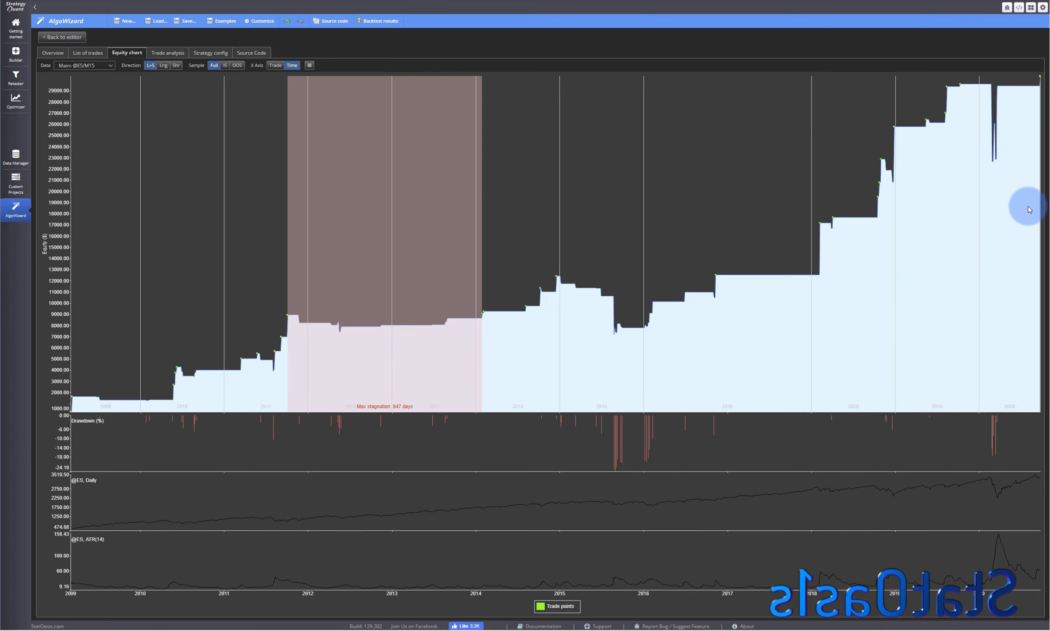
mouse_move(993, 161)
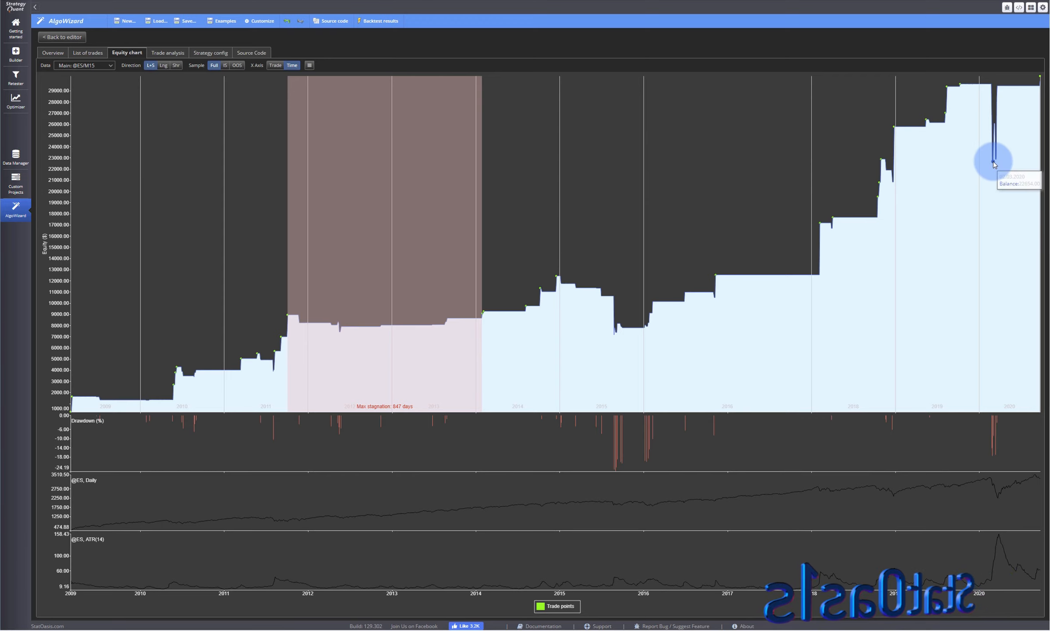
mouse_move(992, 456)
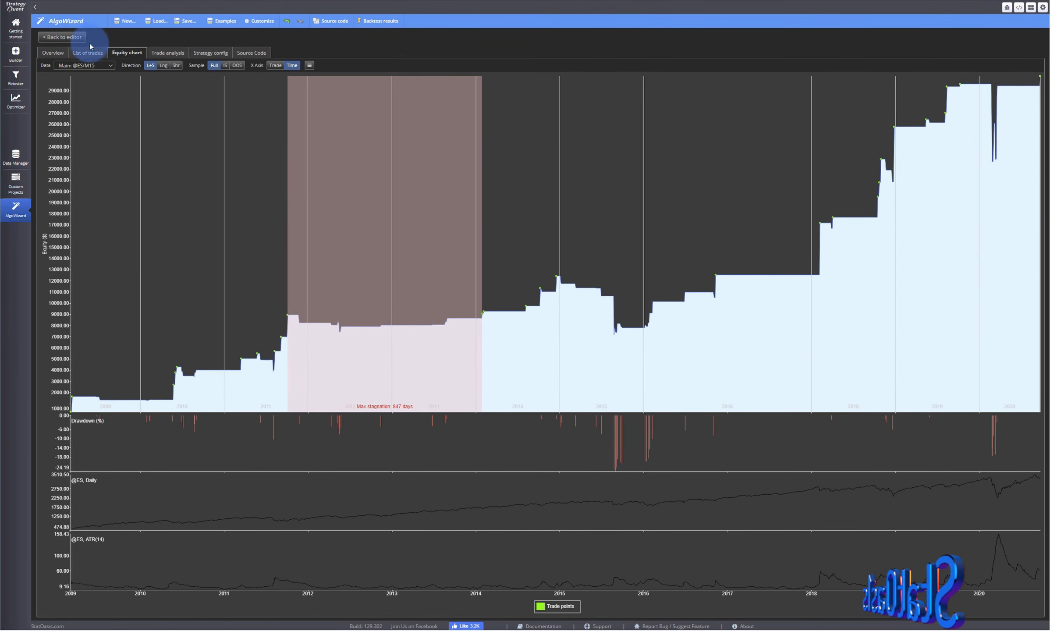
Check the backtest result preview in the editor and the number of trades in the detailed results overview.
left_click(62, 37)
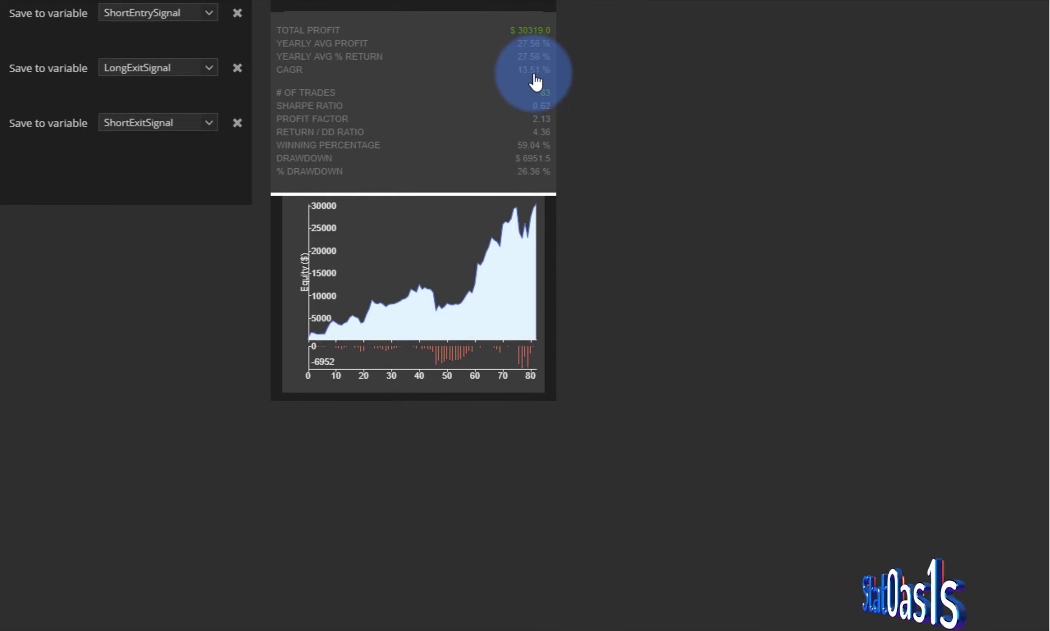
left_click(441, 303)
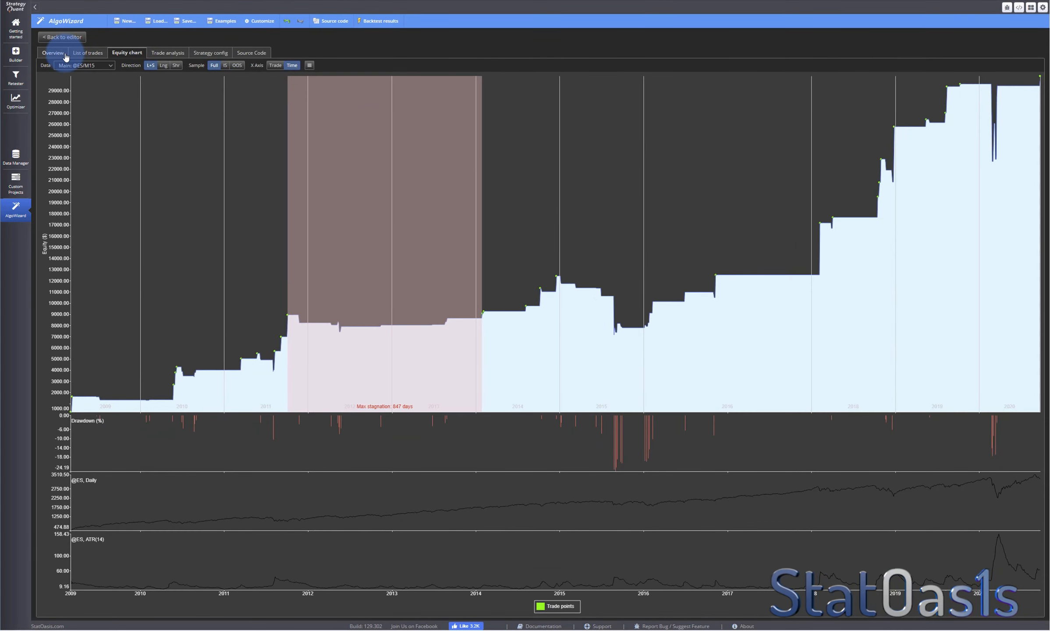
left_click(25, 42)
left_click_drag(486, 85, 464, 85)
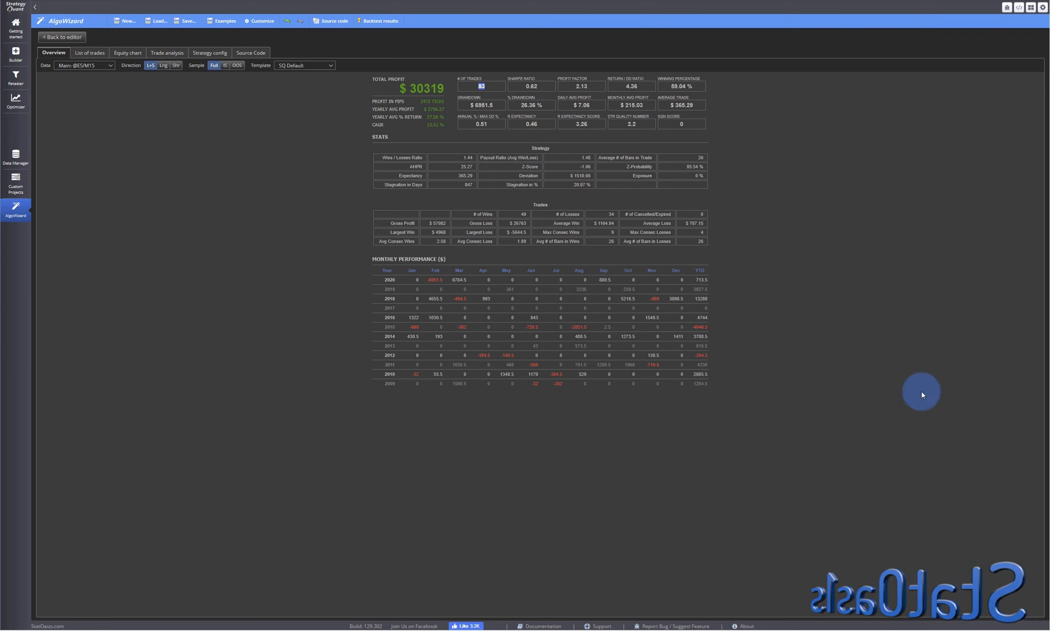
Switch to Calculator, clear the previous entry, divide the 83 trades by 12.8 and close Calculator.
left_click(894, 630)
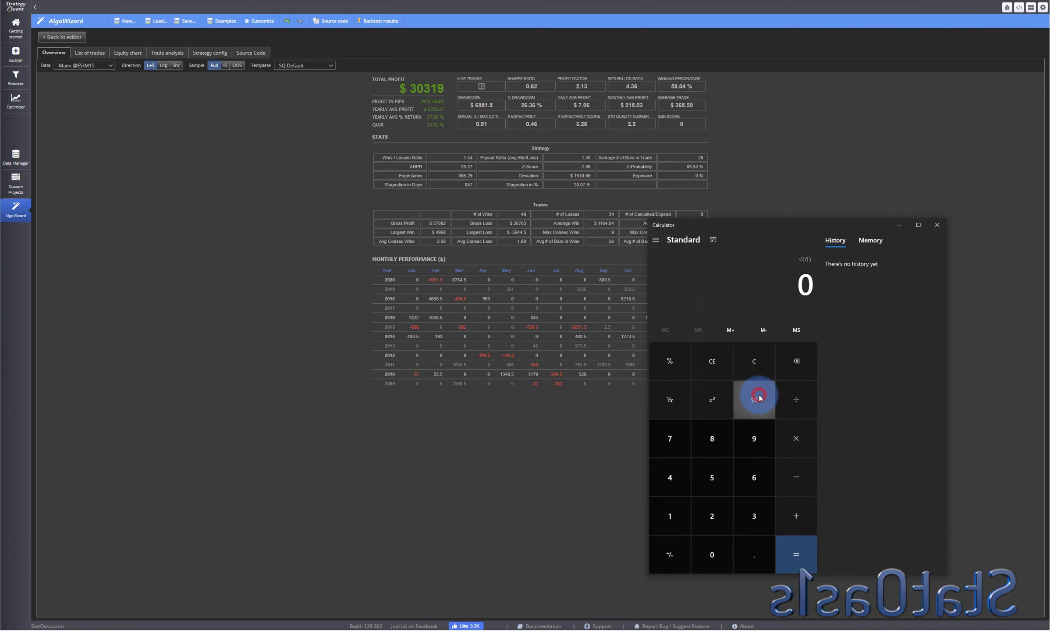
left_click(752, 357)
type("83")
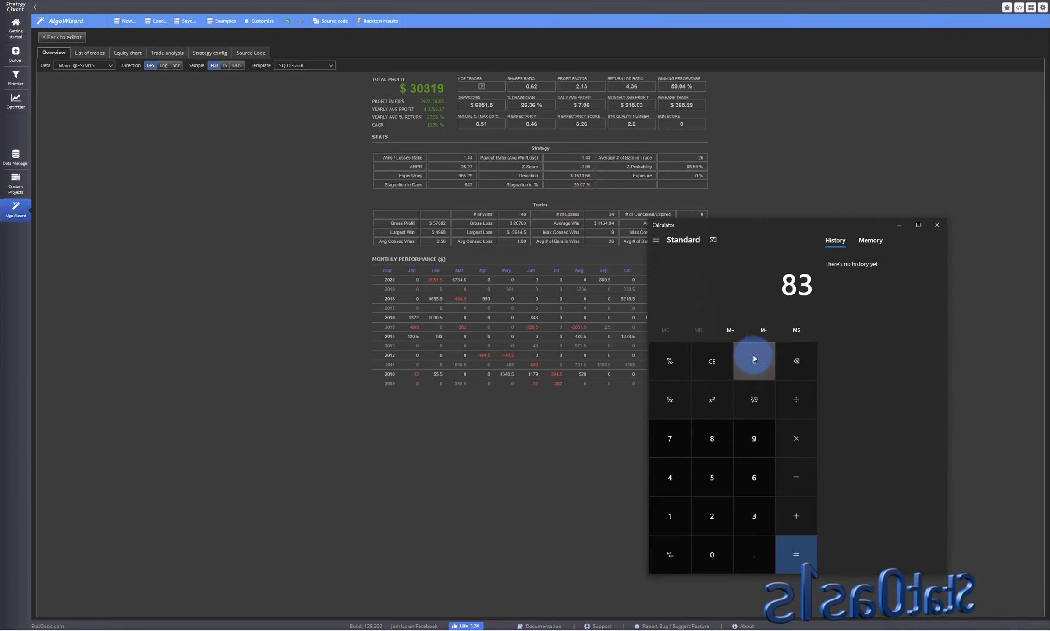
type("/12.8")
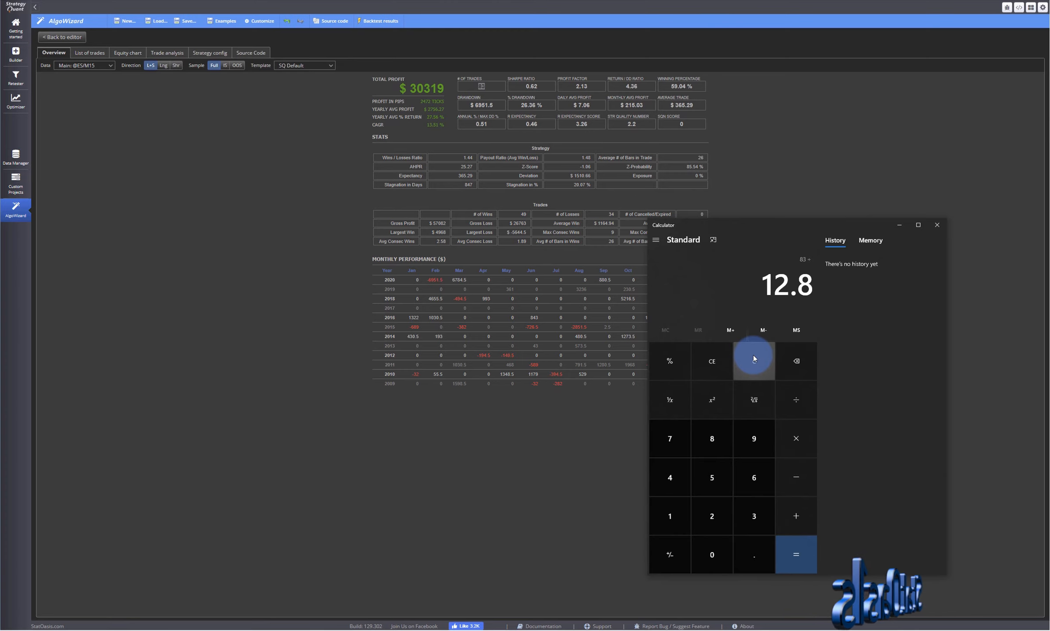
key("Return")
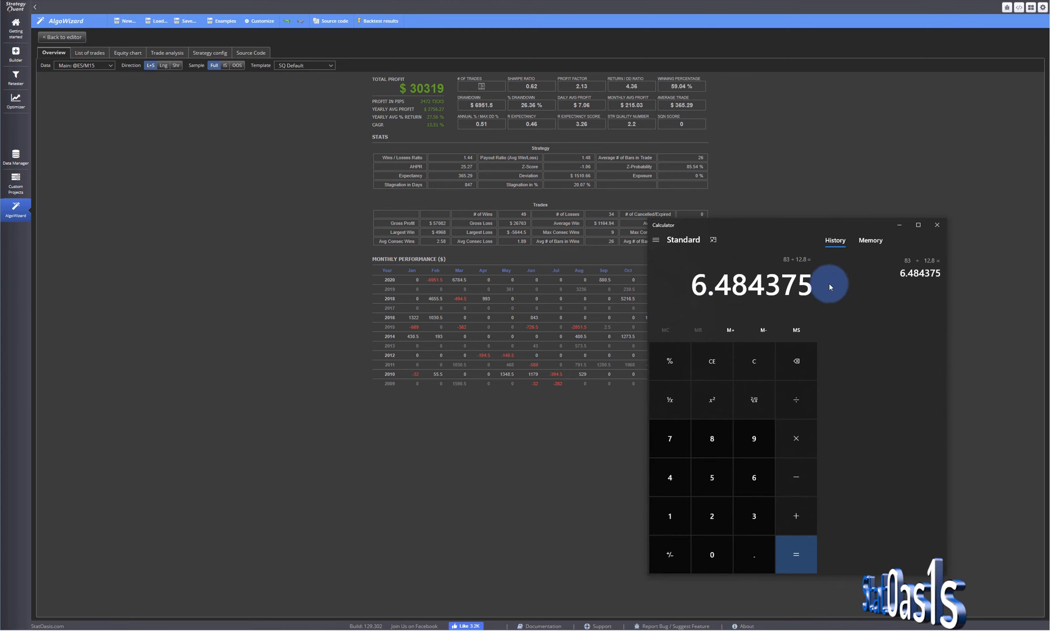
left_click(938, 226)
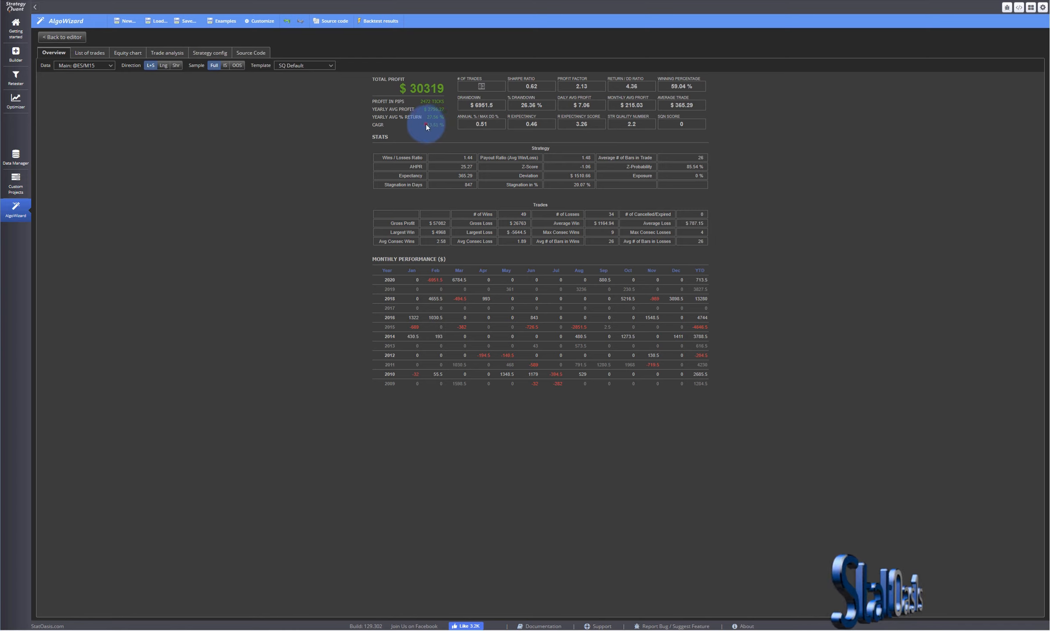
Check the CAGR in the results overview, review the full-period equity chart and return to the strategy editor.
left_click_drag(427, 125, 437, 124)
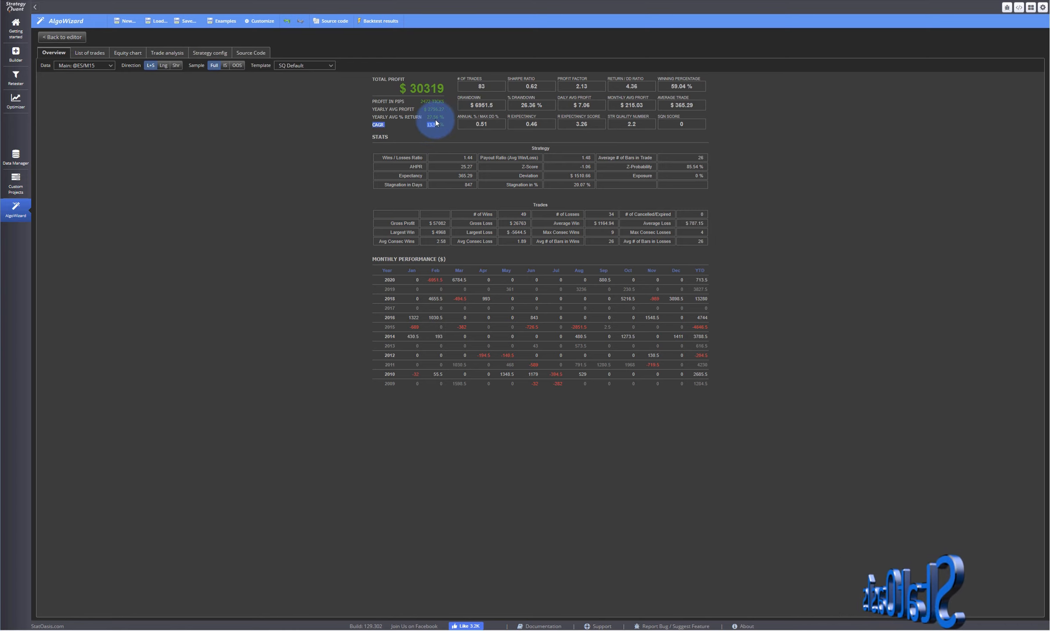
left_click(434, 122)
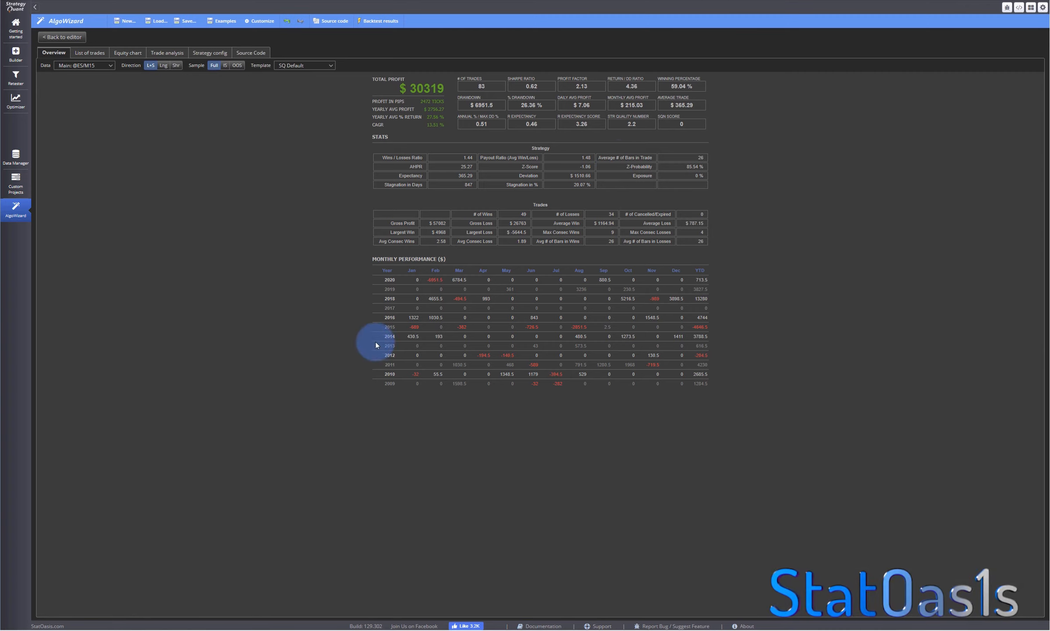
left_click(127, 53)
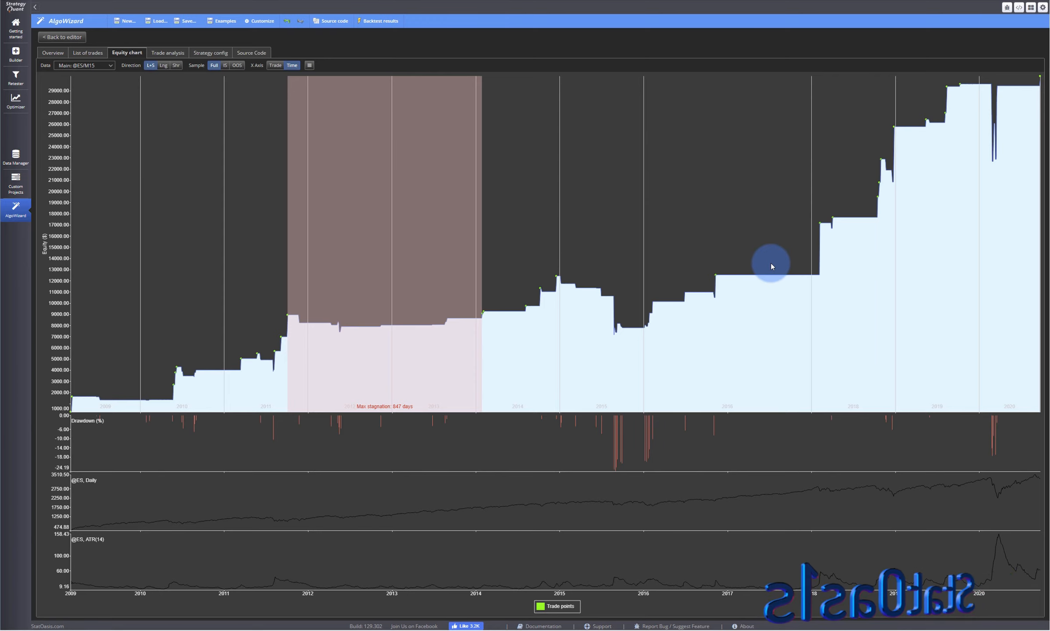
left_click(69, 39)
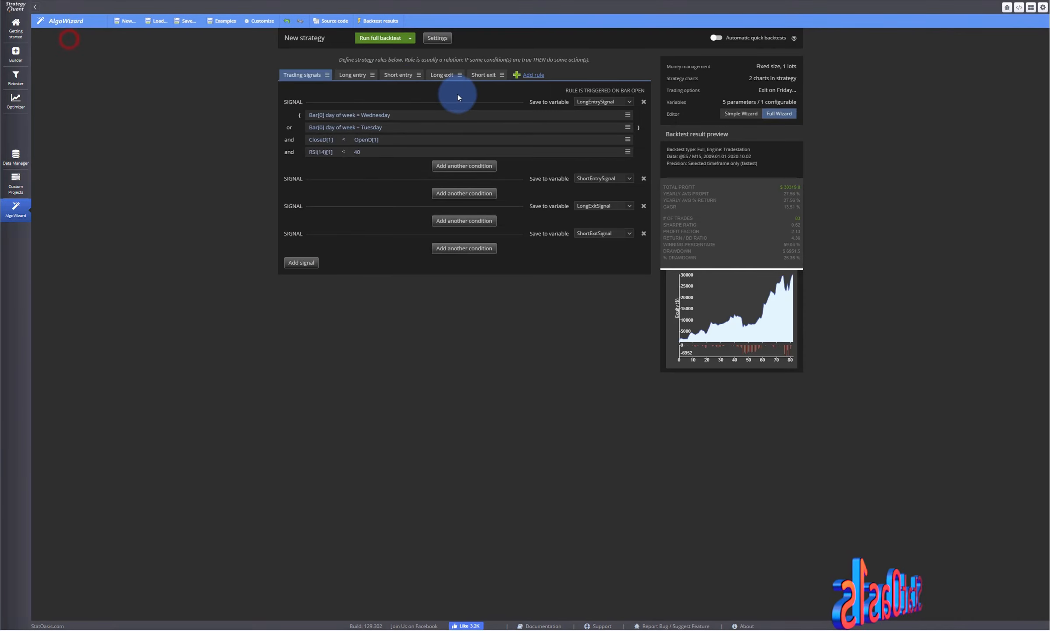